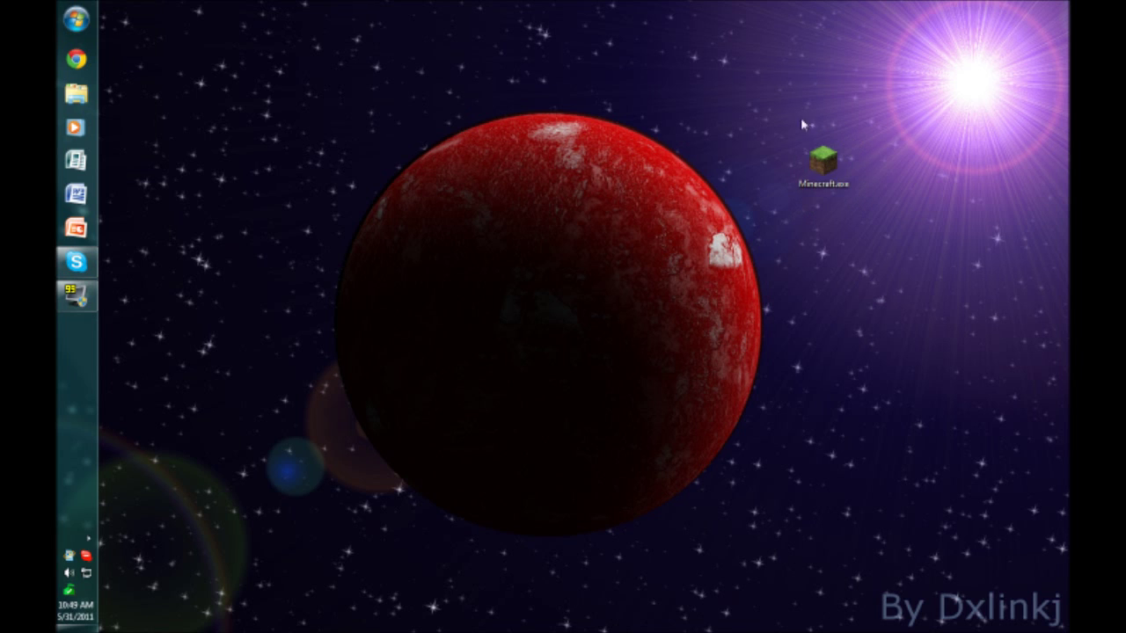
pyautogui.doubleClick(840, 158)
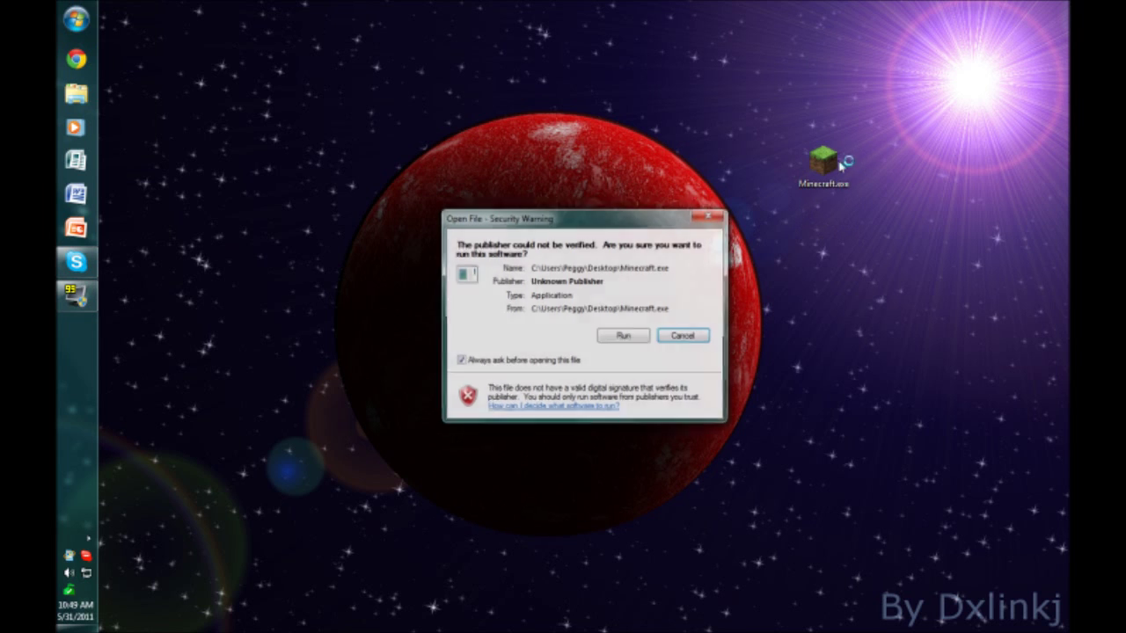
pyautogui.click(691, 334)
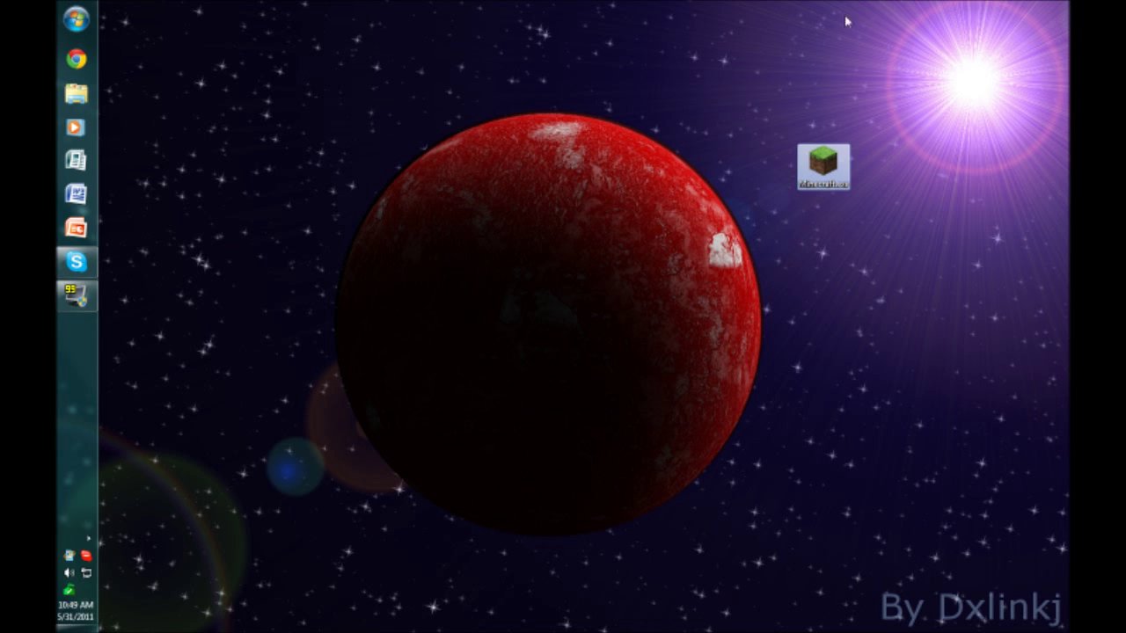
pyautogui.click(759, 80)
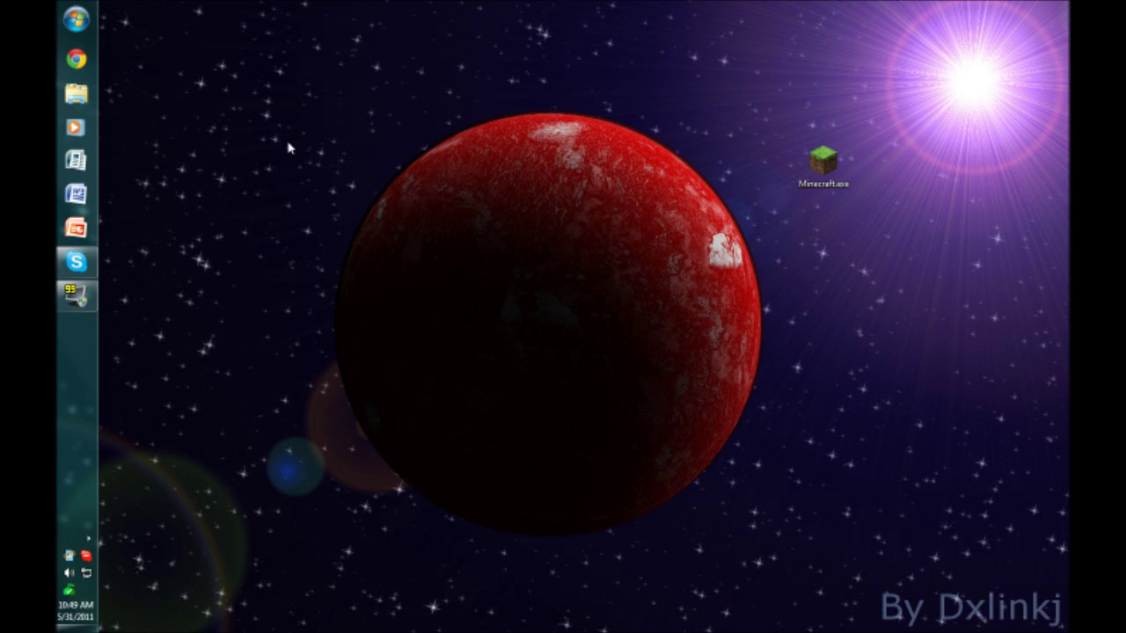
# Search the web for "zombe mod" in Chrome and open the zombe's Mods thread on the Minecraft Forum.
pyautogui.click(92, 64)
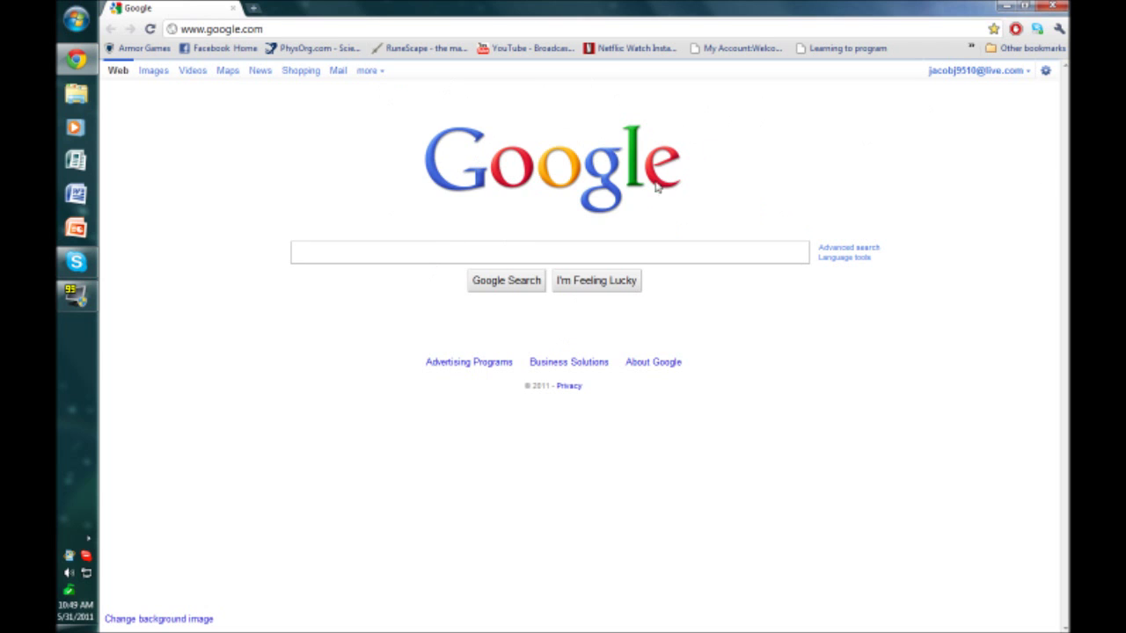
pyautogui.click(263, 29)
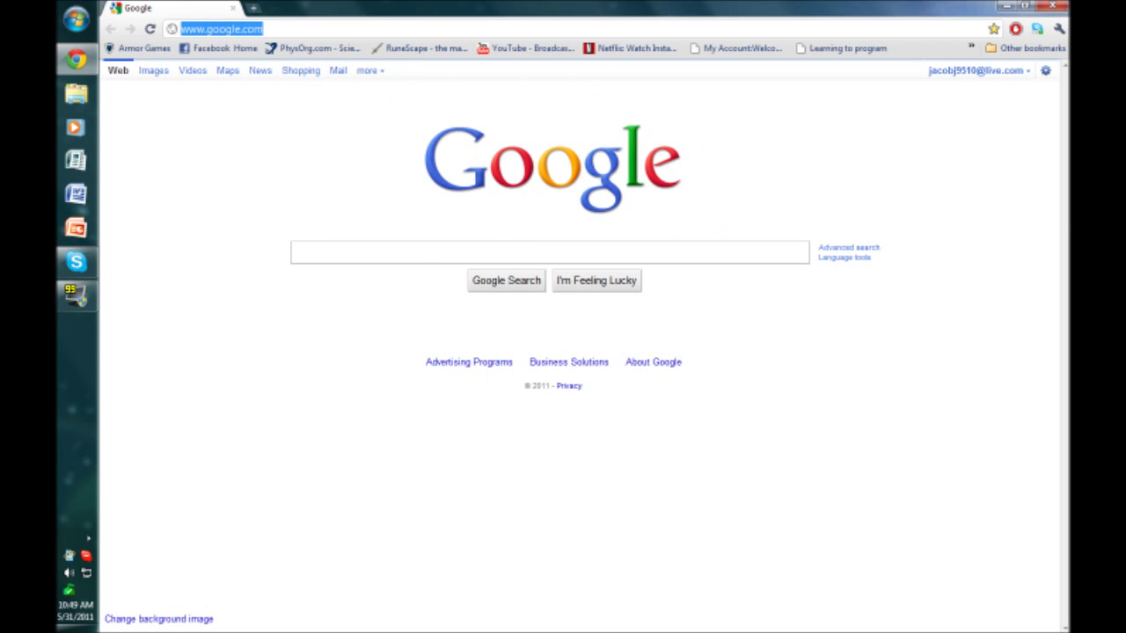
pyautogui.write('zombe')
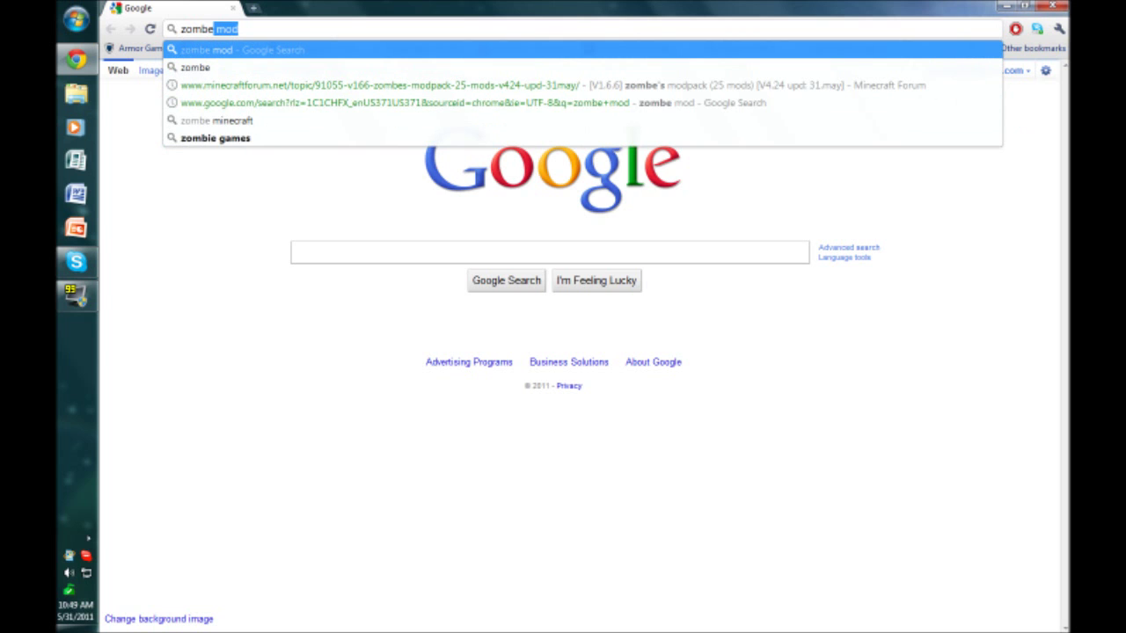
pyautogui.write(' mod')
pyautogui.press('Return')
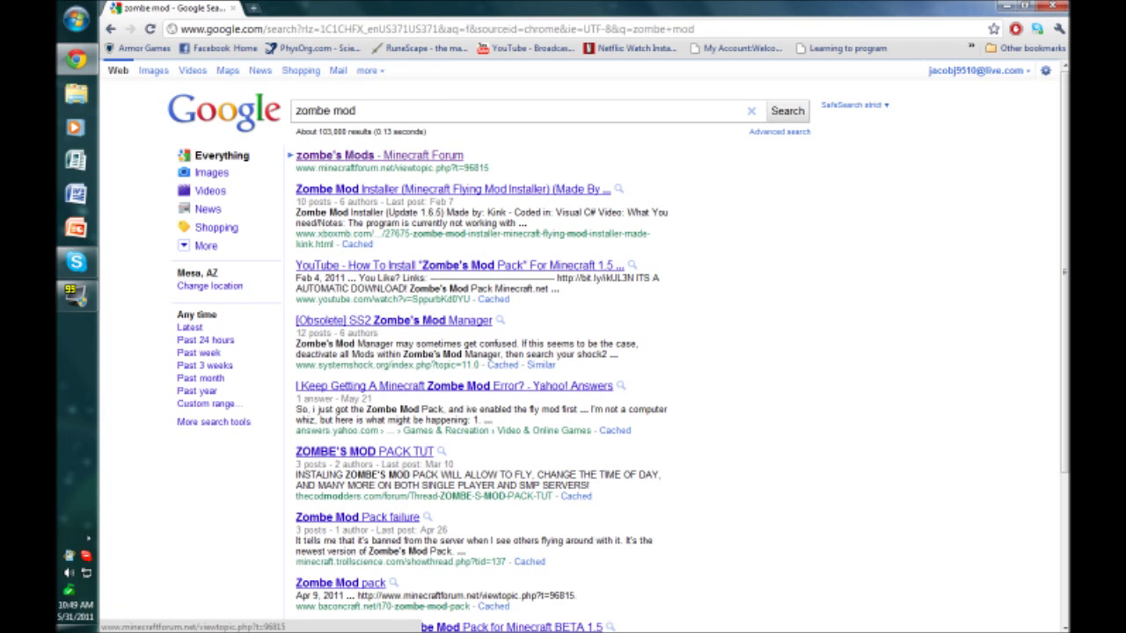
pyautogui.click(422, 155)
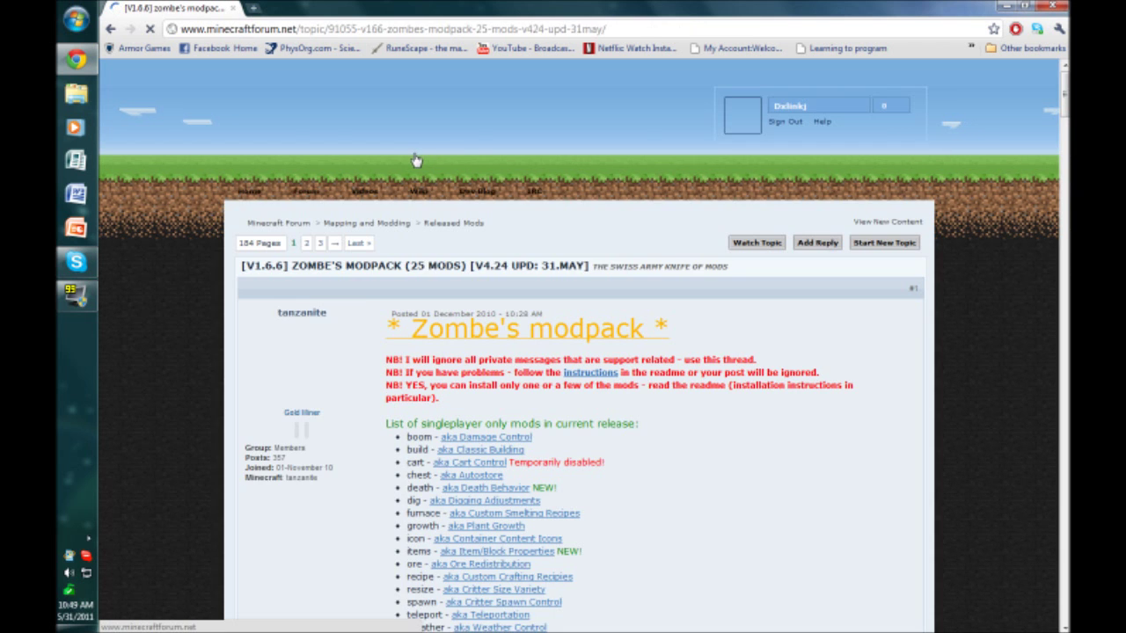
# Review the mod lists in the Zombe's modpack thread and download the current v4.24 modpack.
pyautogui.scroll(-1, 581, 352)
pyautogui.scroll(2, 516, 138)
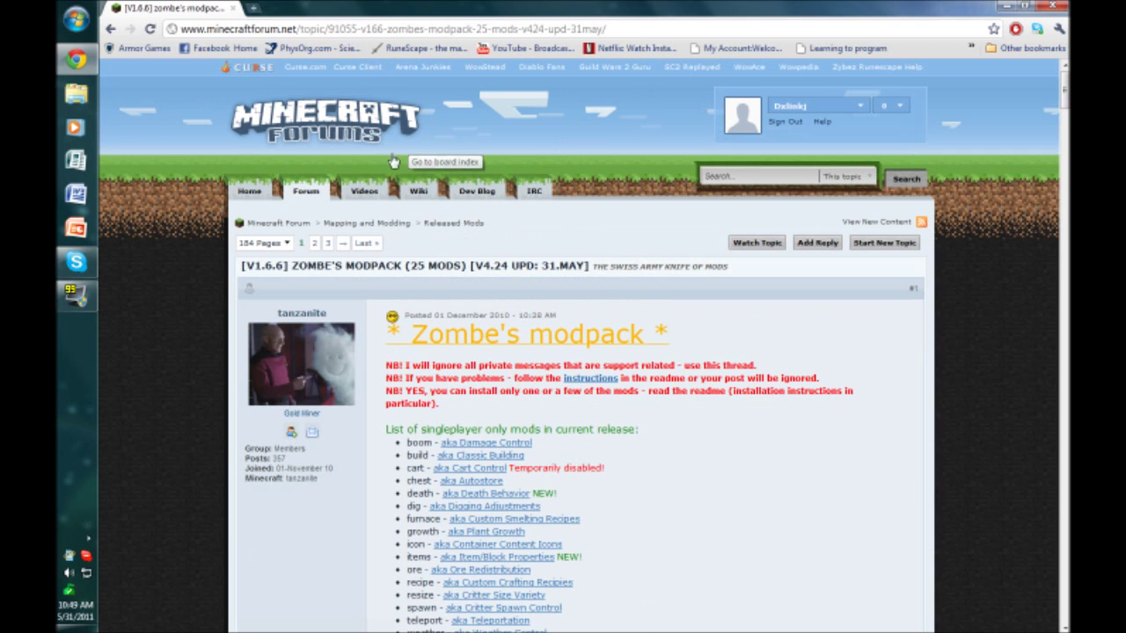
pyautogui.scroll(-1, 422, 189)
pyautogui.scroll(1, 581, 352)
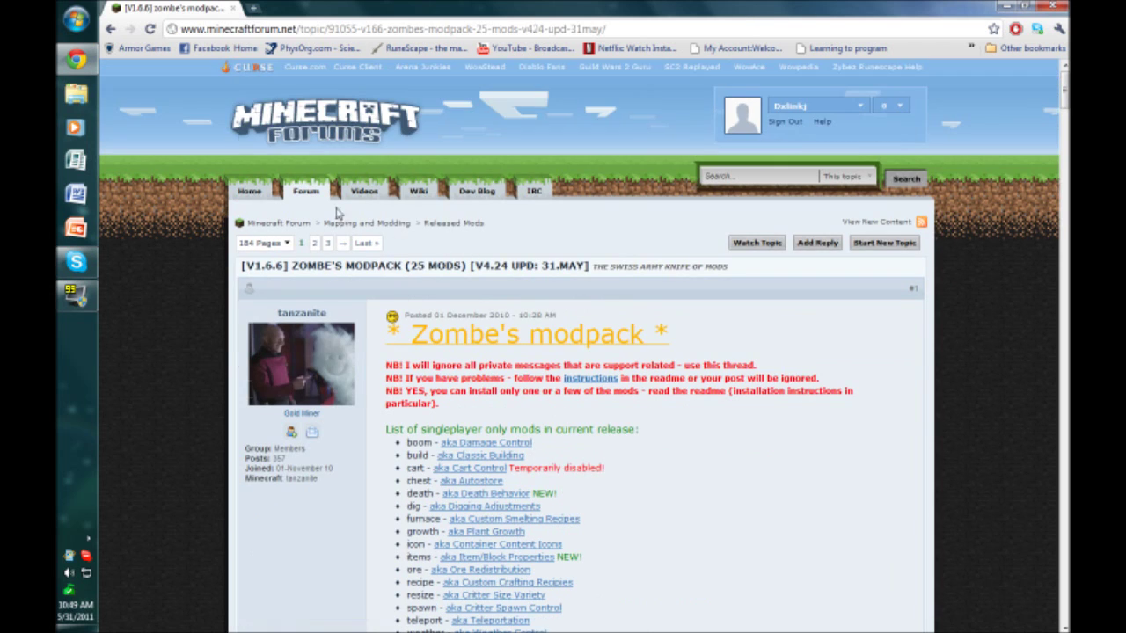
pyautogui.scroll(-3, 581, 214)
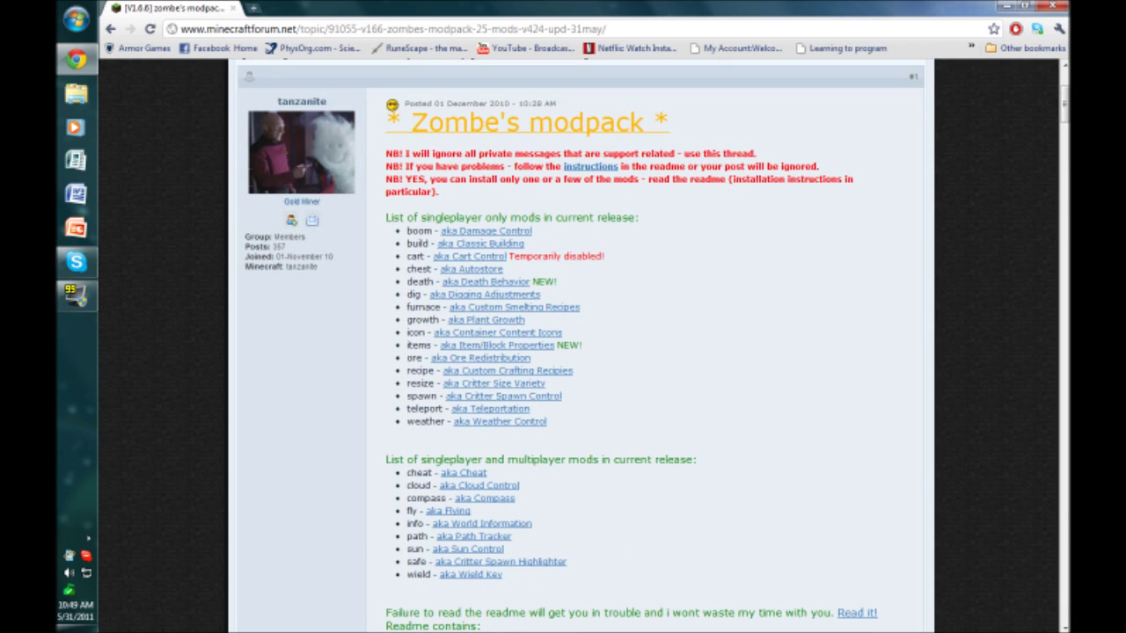
pyautogui.scroll(-1, 418, 368)
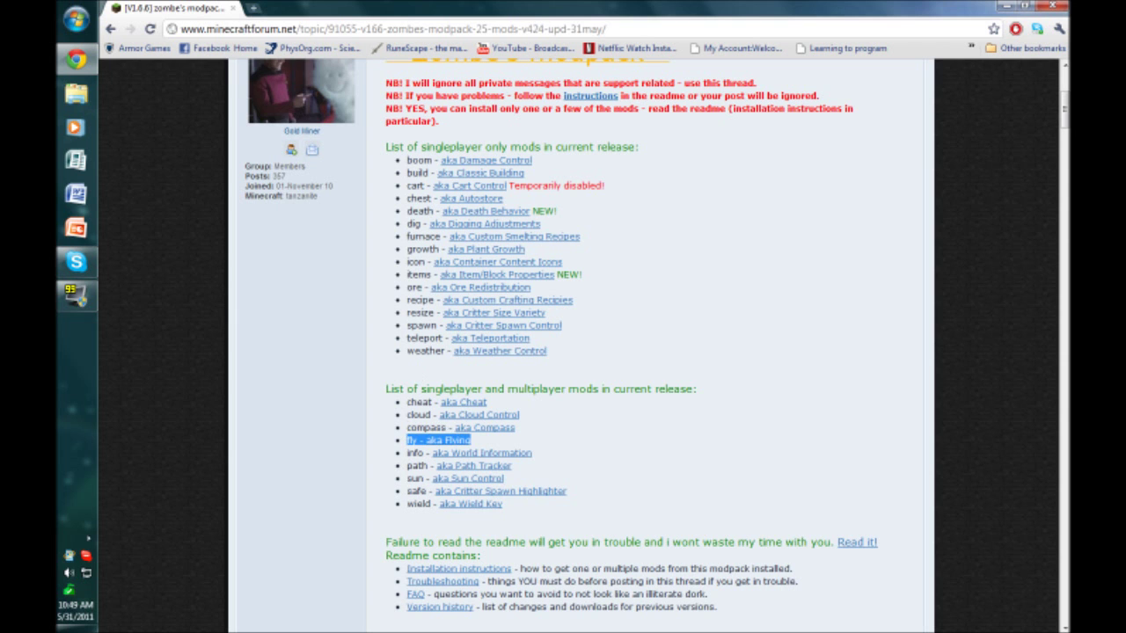
pyautogui.scroll(-4, 689, 456)
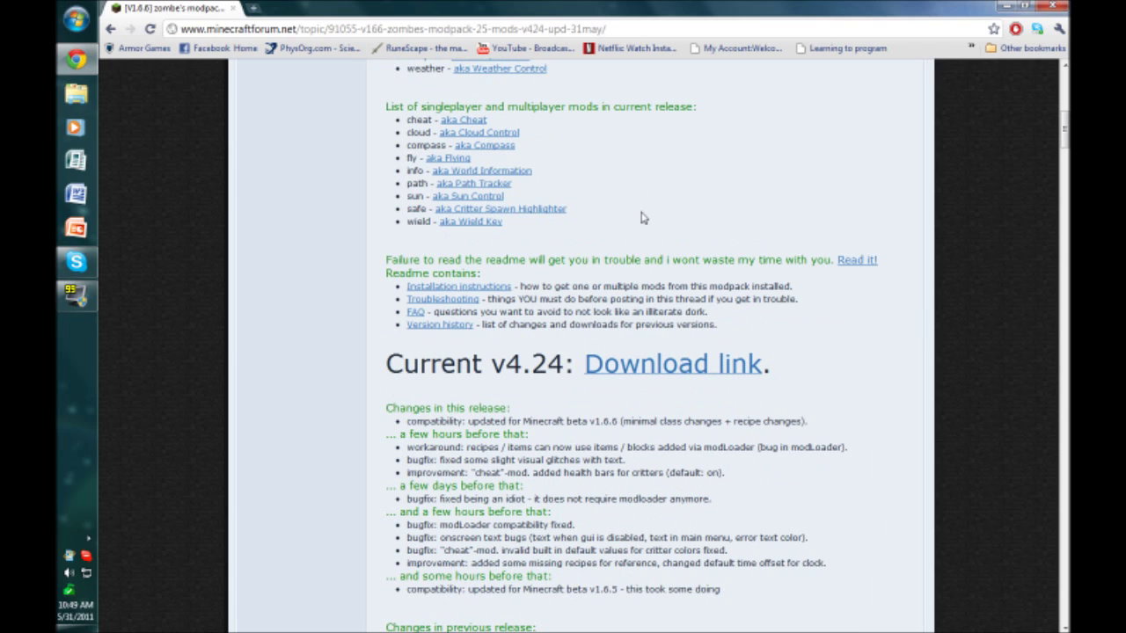
pyautogui.click(672, 364)
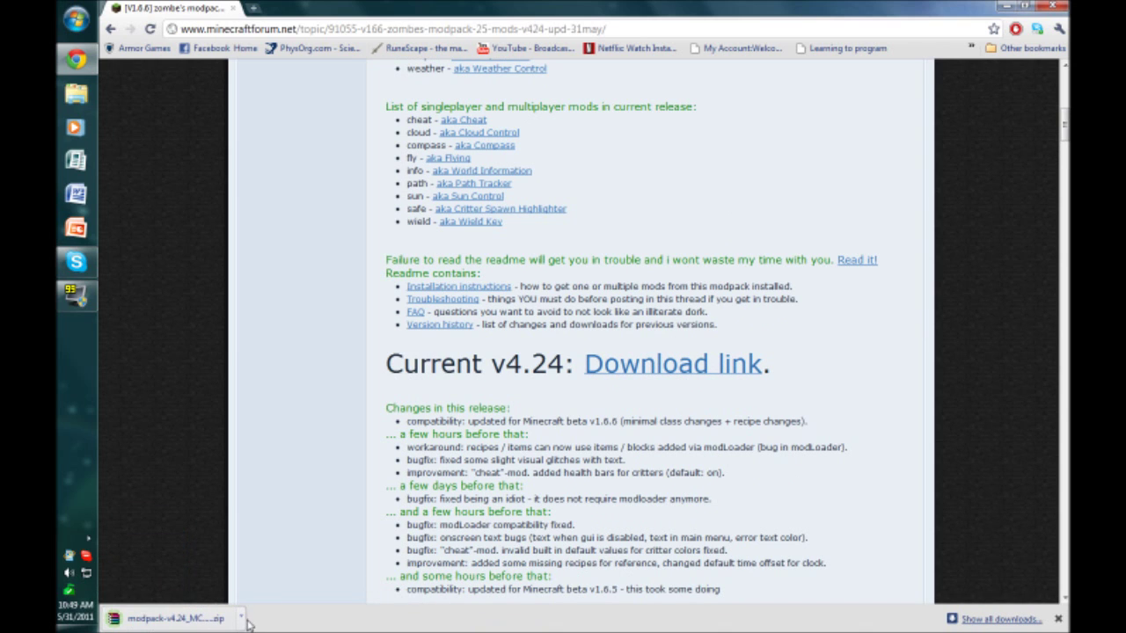
# Open the downloaded modpack-v4.24 zip in WinRAR and dismiss the licence purchase reminder.
pyautogui.click(242, 619)
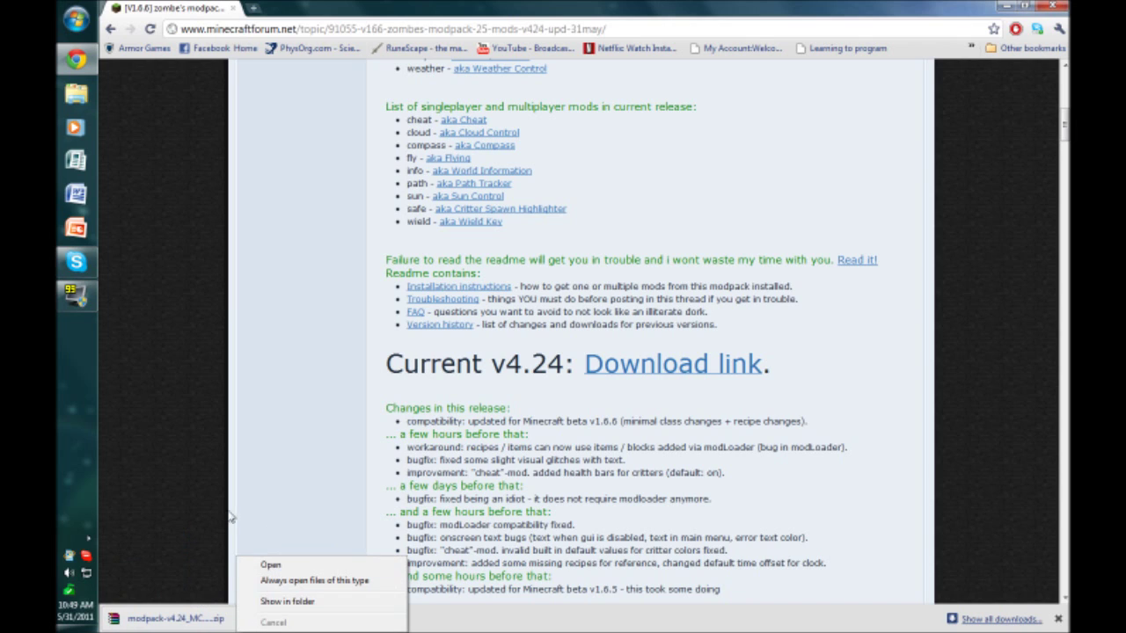
pyautogui.click(254, 581)
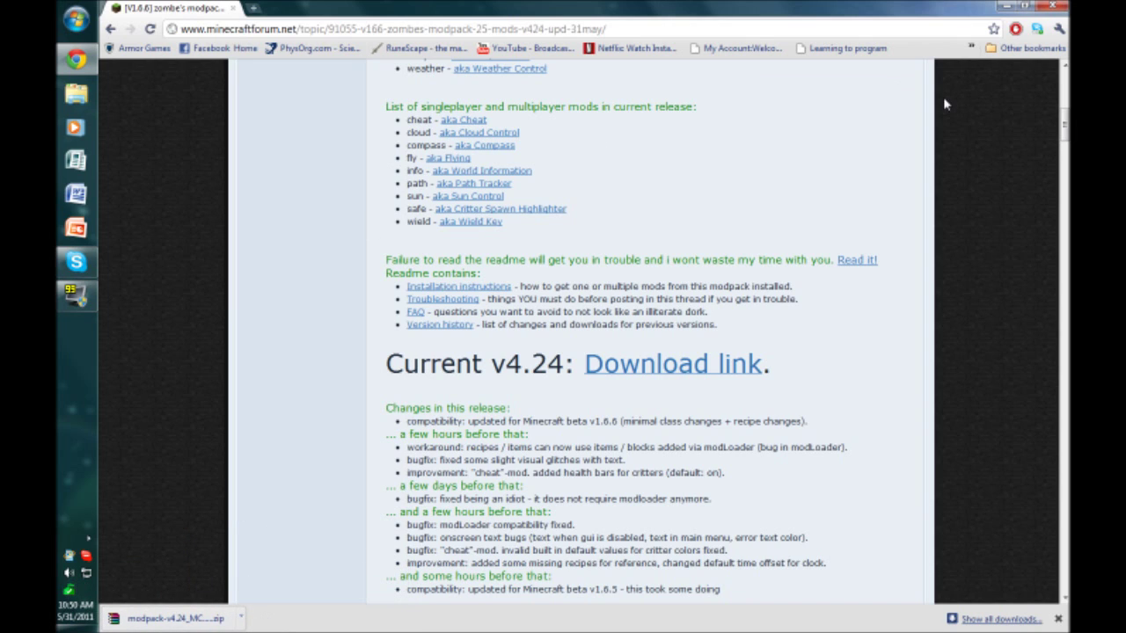
pyautogui.click(242, 619)
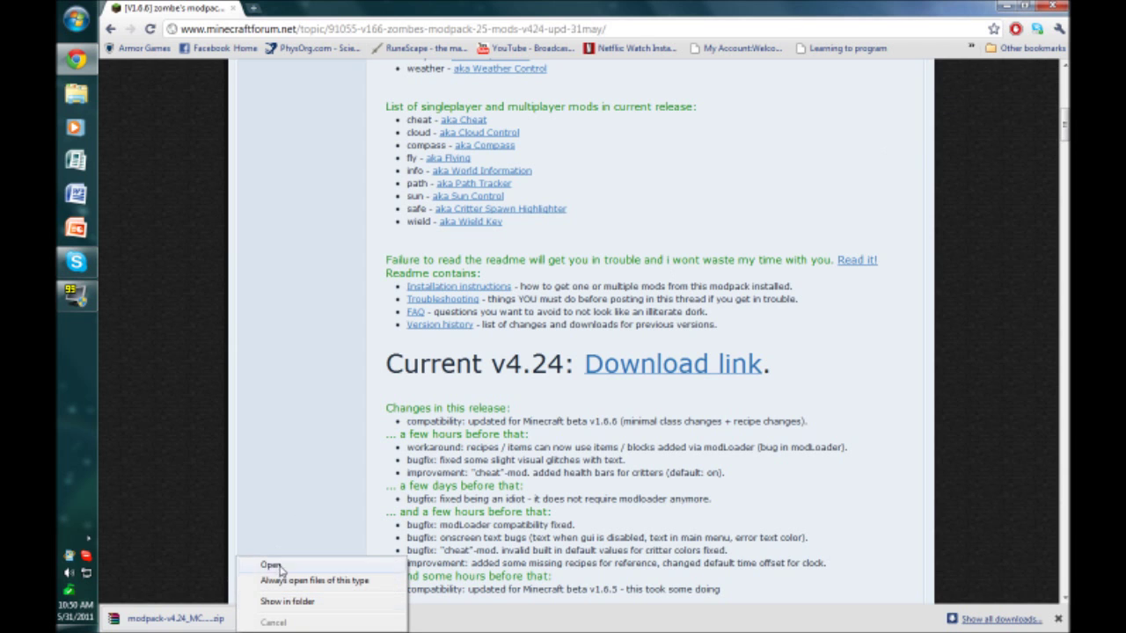
pyautogui.click(286, 565)
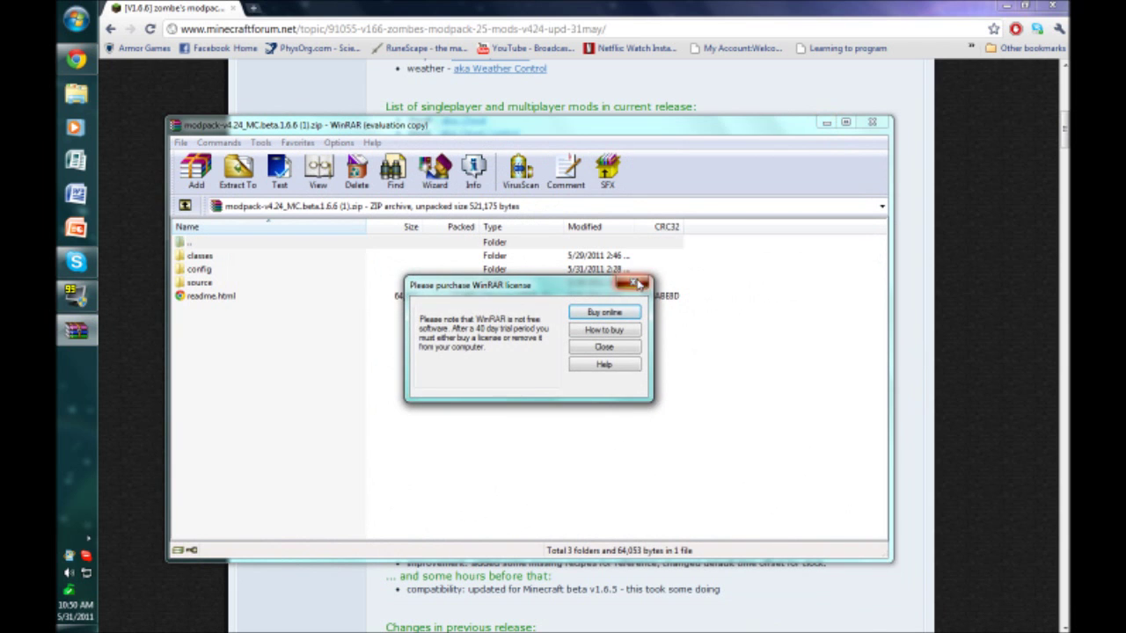
pyautogui.click(634, 283)
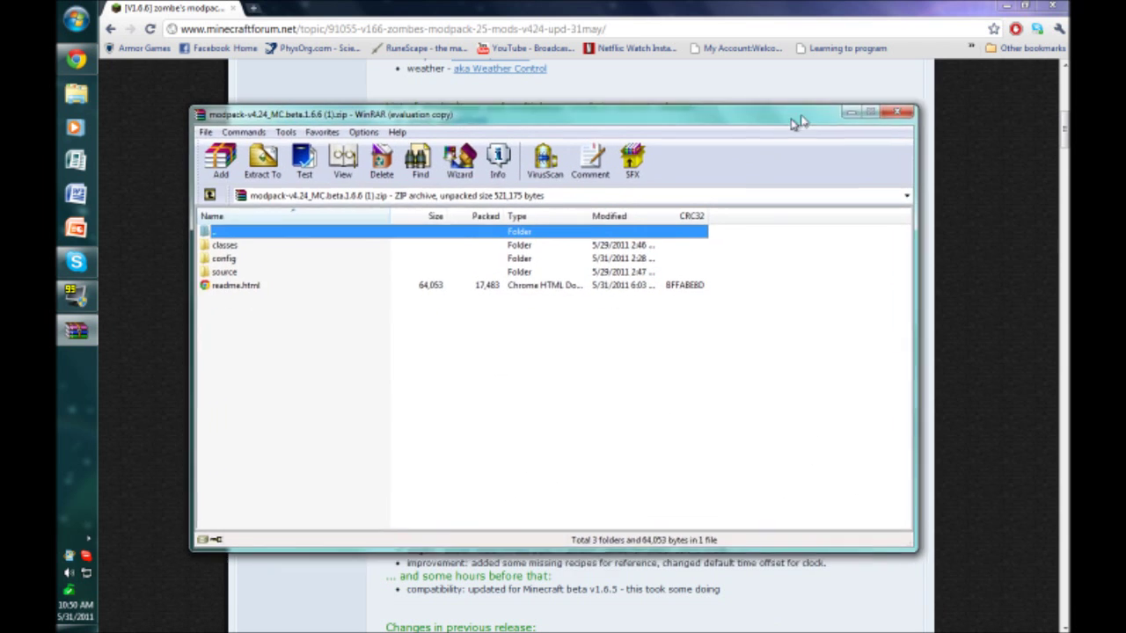
# Minimize the archive and browser windows, and open the bin folder inside .minecraft in Windows Explorer.
pyautogui.click(828, 120)
pyautogui.click(1012, 7)
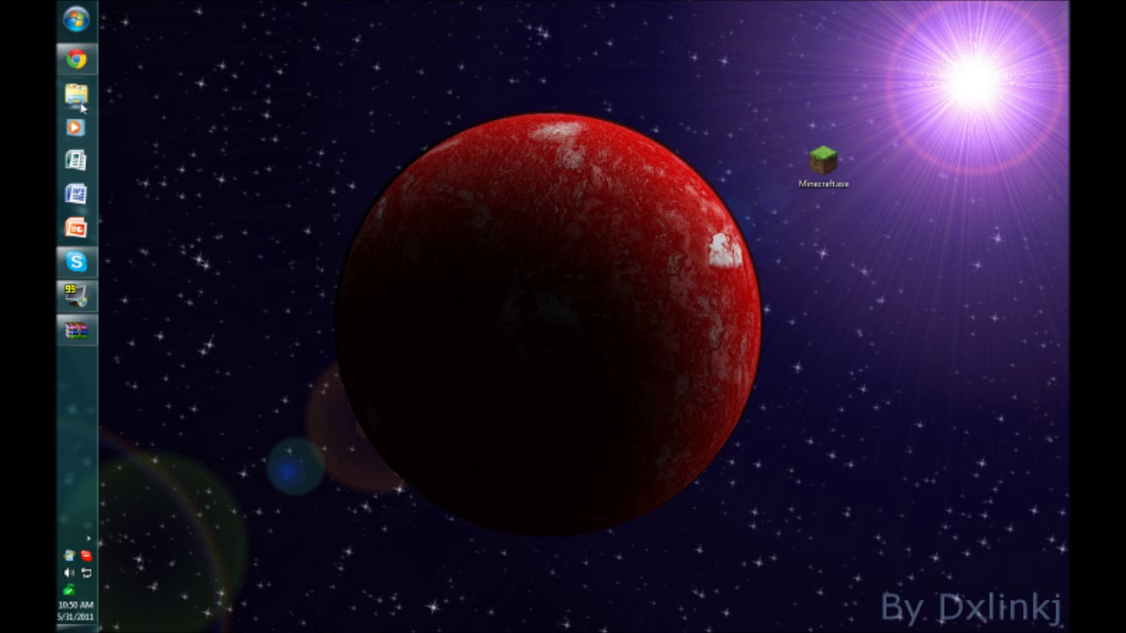
pyautogui.click(78, 96)
pyautogui.click(381, 283)
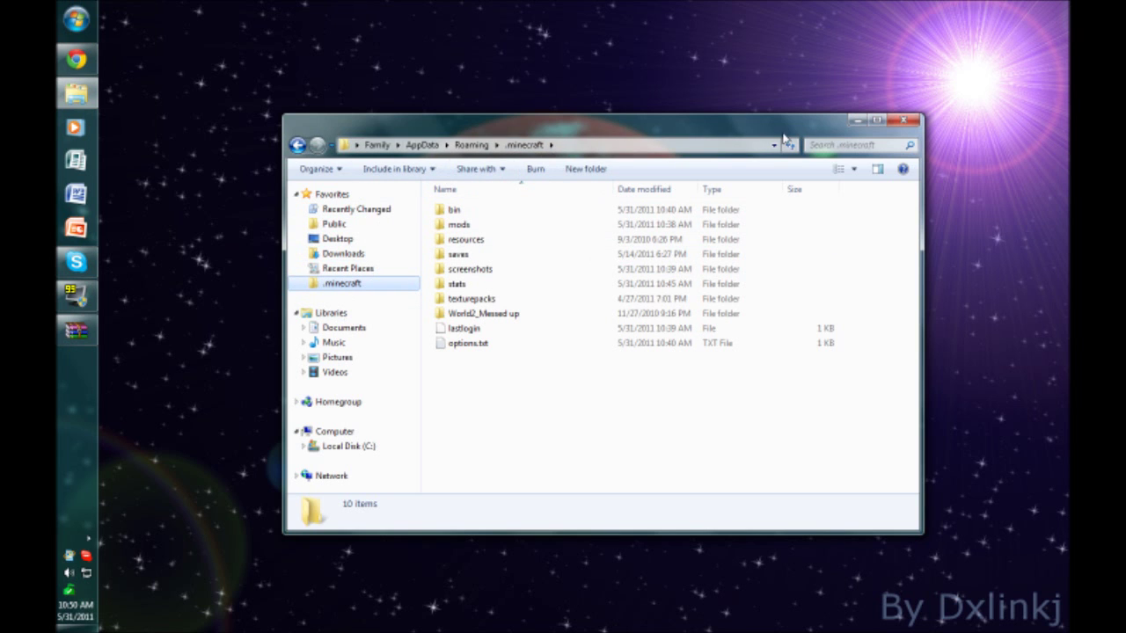
pyautogui.moveTo(783, 136); pyautogui.dragTo(805, 87)
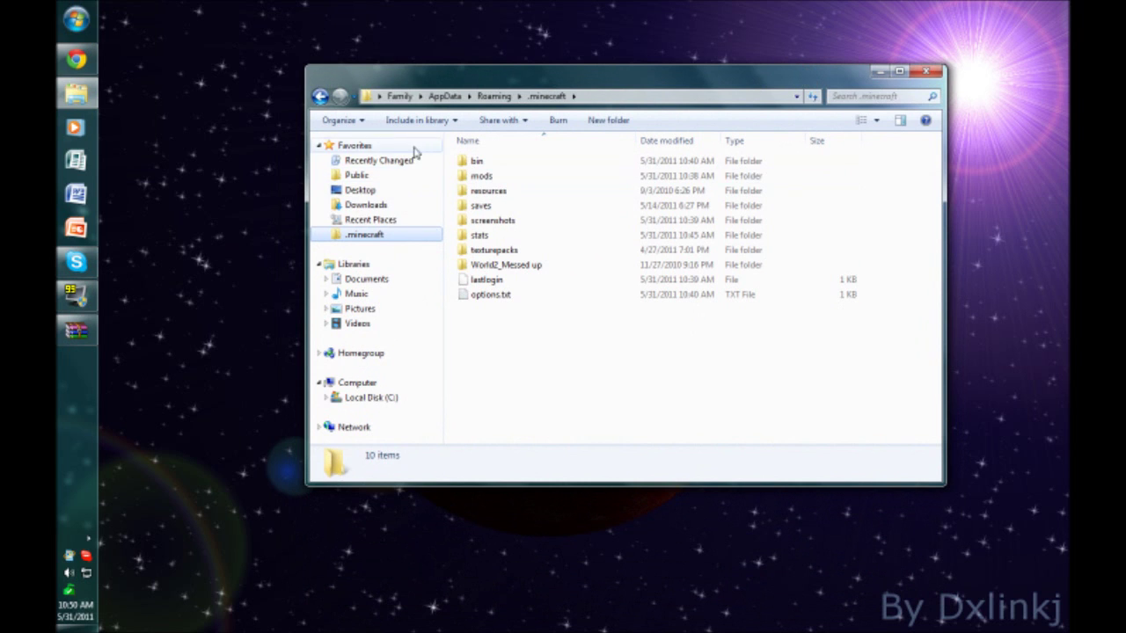
pyautogui.moveTo(447, 67); pyautogui.dragTo(408, 99)
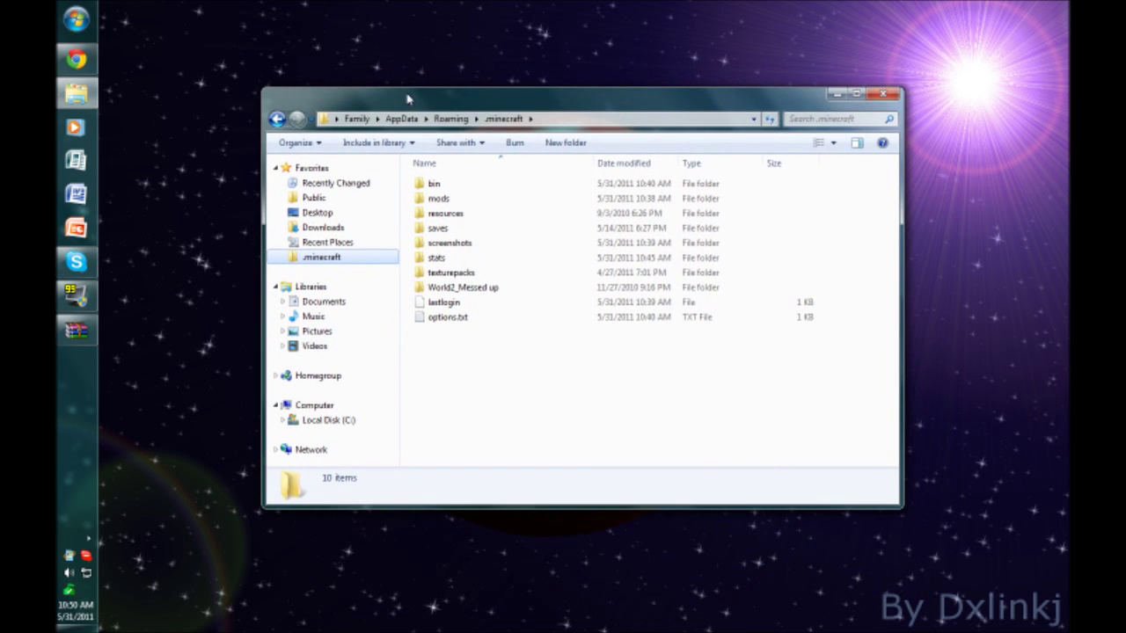
pyautogui.doubleClick(433, 187)
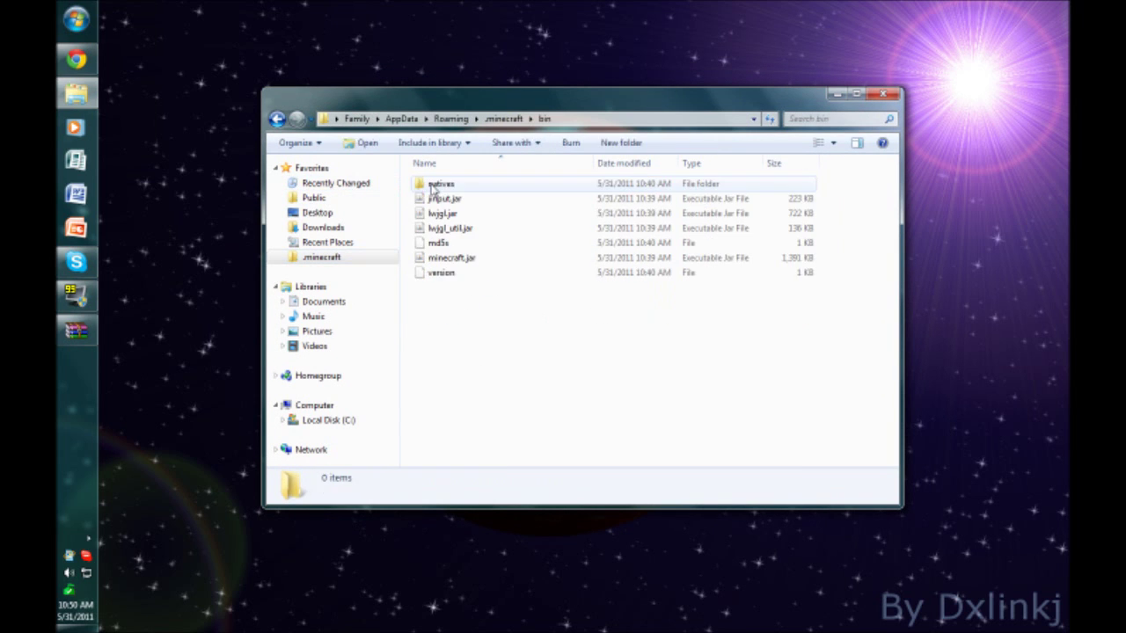
# Open minecraft.jar with WinRAR archiver and dismiss the licence purchase reminder.
pyautogui.rightClick(477, 259)
pyautogui.click(473, 265)
pyautogui.rightClick(474, 266)
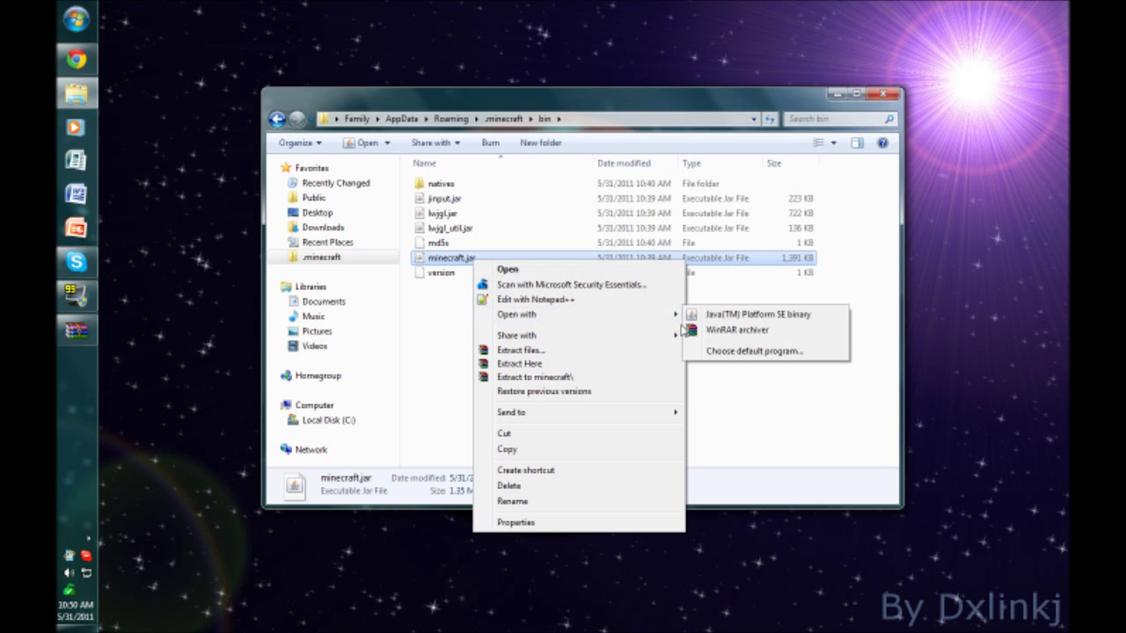
pyautogui.moveTo(669, 319)
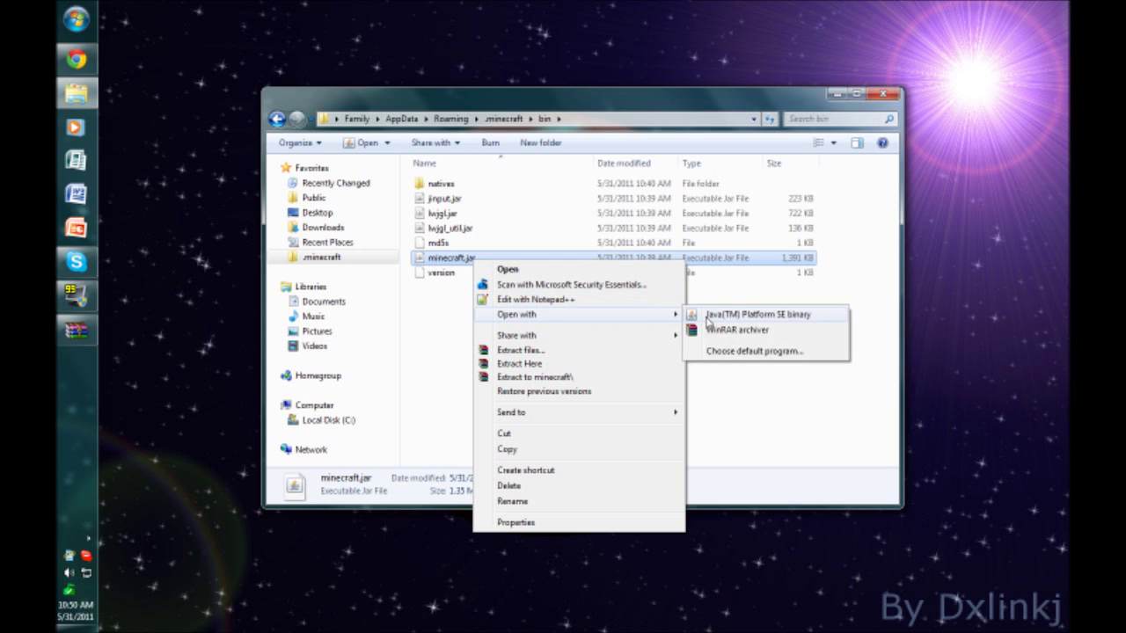
pyautogui.click(723, 330)
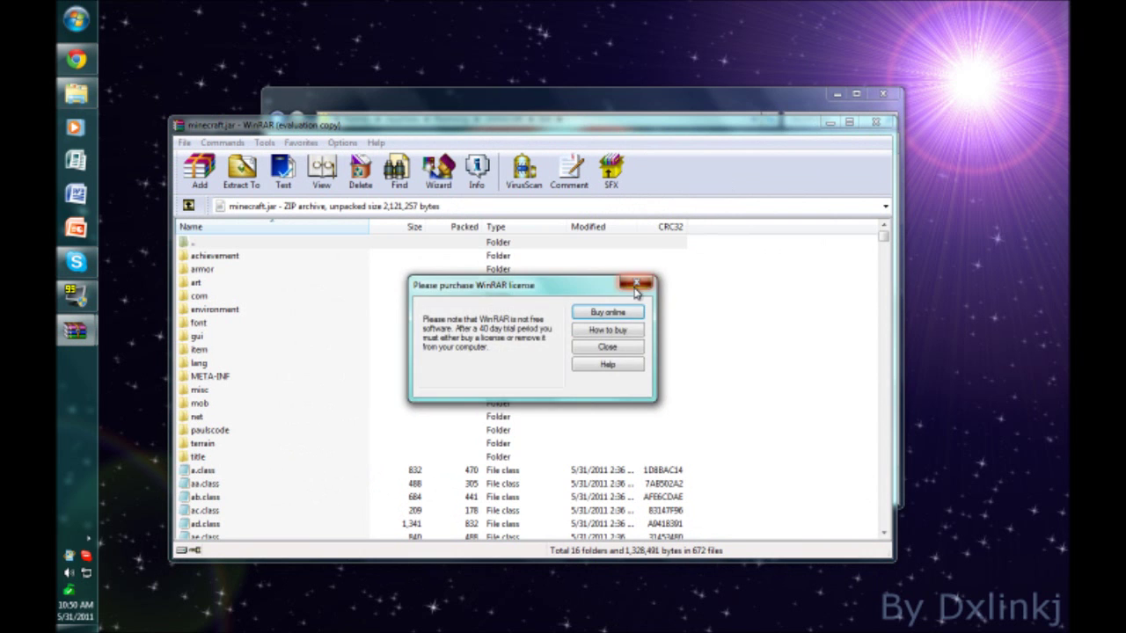
pyautogui.click(639, 279)
# Arrange the minecraft.jar and modpack archive windows side by side, and open the modpack's classes folder.
pyautogui.moveTo(687, 136); pyautogui.dragTo(1066, 132)
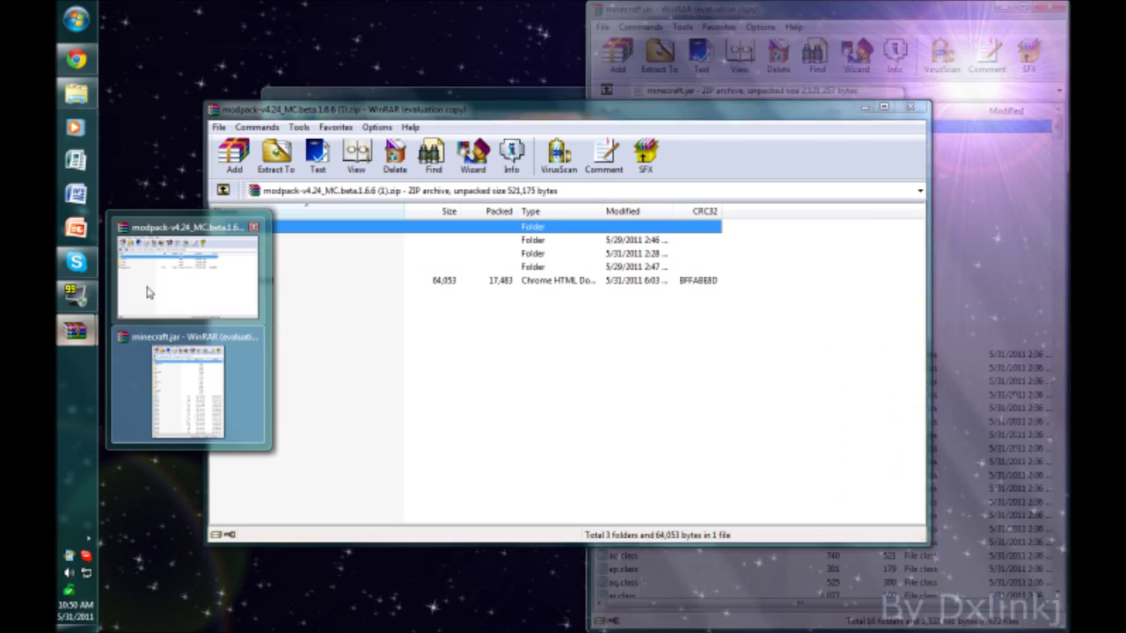
pyautogui.click(151, 294)
pyautogui.moveTo(489, 111); pyautogui.dragTo(58, 123)
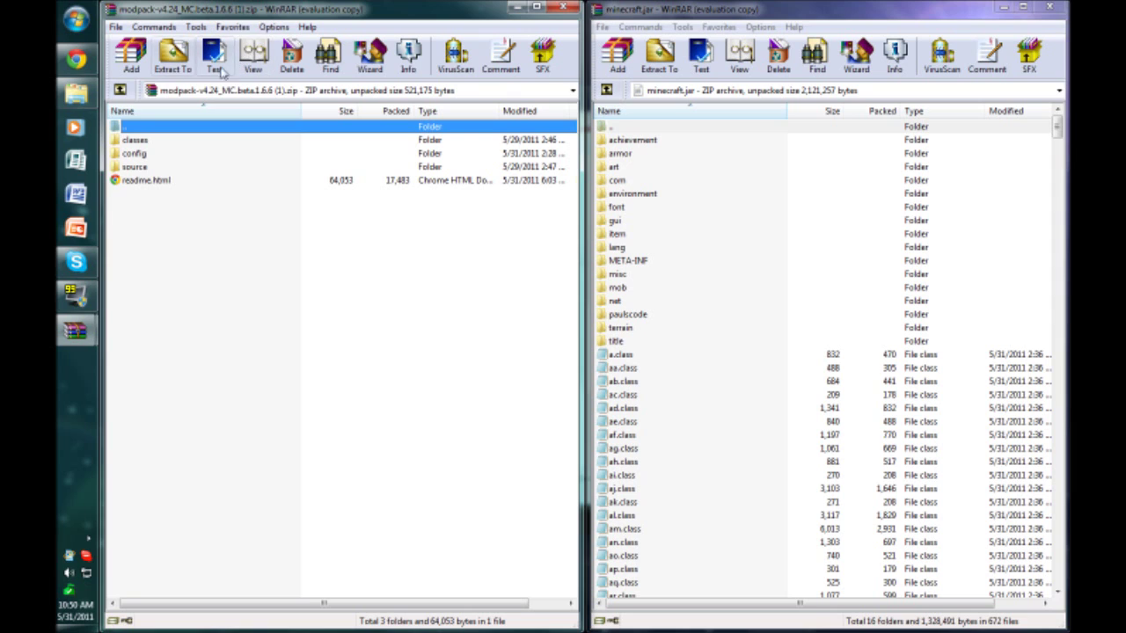
pyautogui.doubleClick(180, 142)
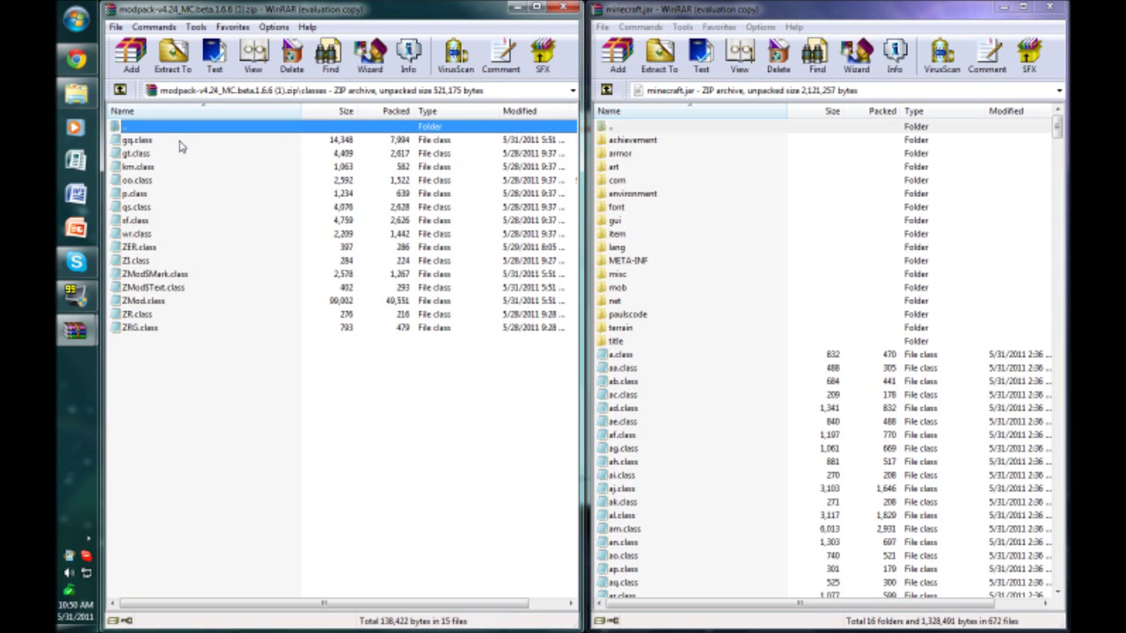
pyautogui.click(180, 142)
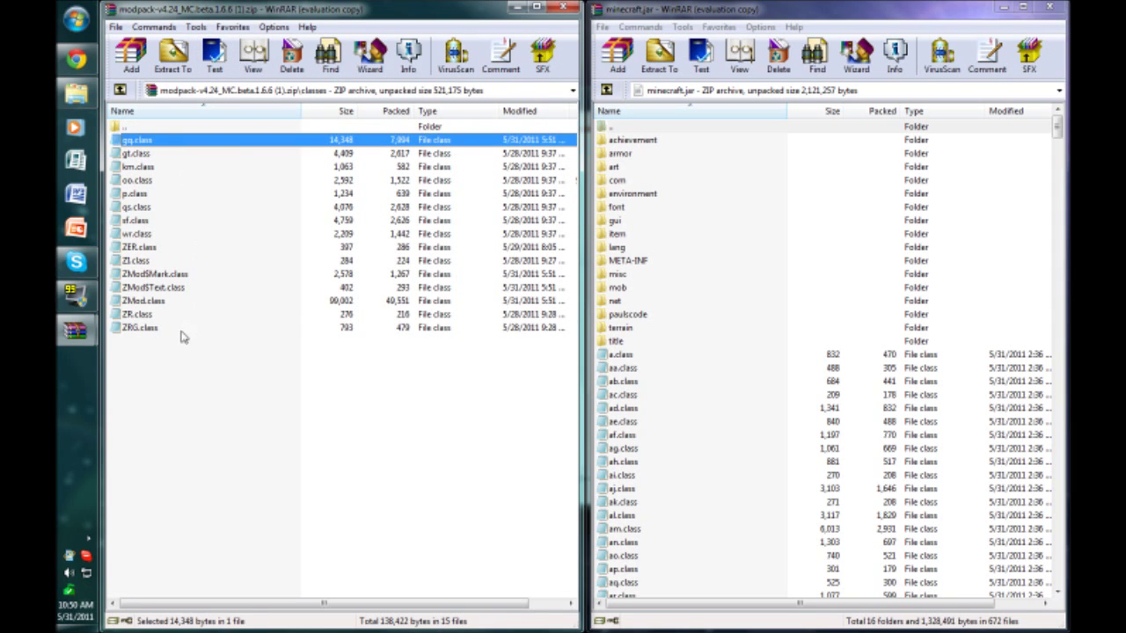
pyautogui.click(180, 329)
pyautogui.click(214, 194)
pyautogui.click(211, 262)
pyautogui.click(800, 478)
pyautogui.click(774, 395)
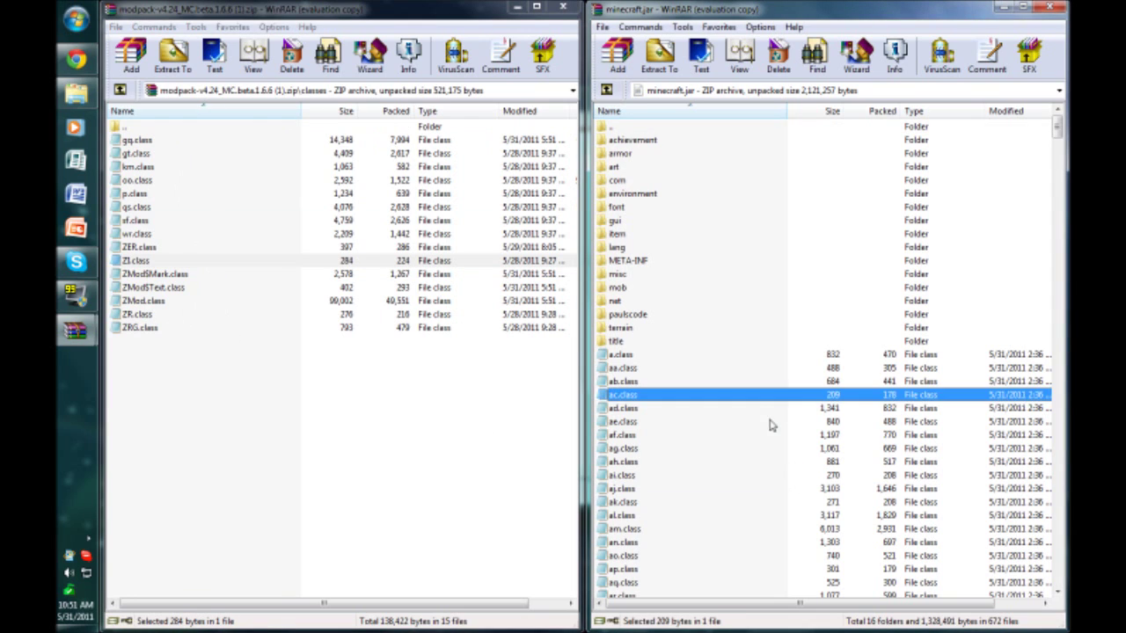
pyautogui.click(762, 502)
# Select all the modpack's class files from gq.class to ZRG.class, and clear the selection.
pyautogui.click(146, 142)
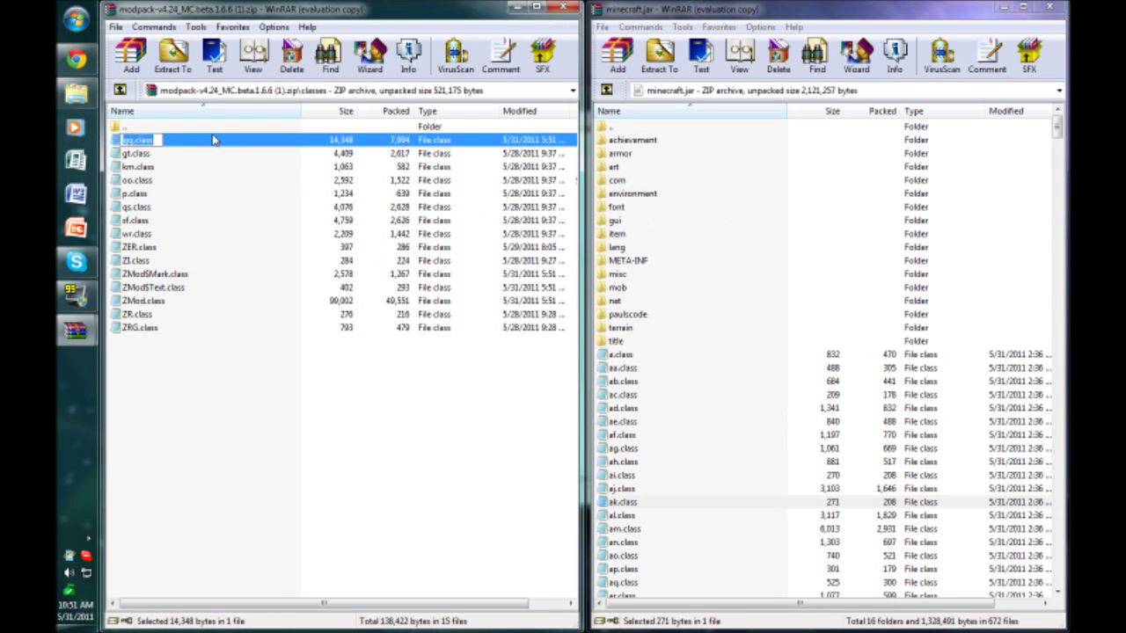
pyautogui.keyDown('shift'); pyautogui.click(193, 327); pyautogui.keyUp('shift')
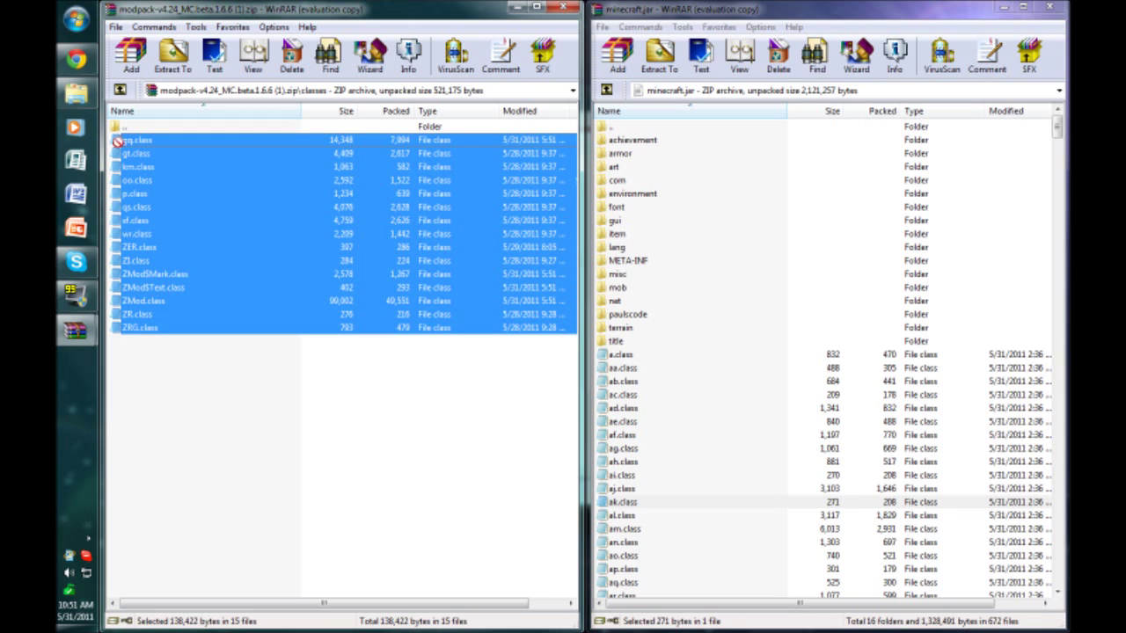
pyautogui.moveTo(118, 141); pyautogui.dragTo(162, 147)
pyautogui.click(229, 376)
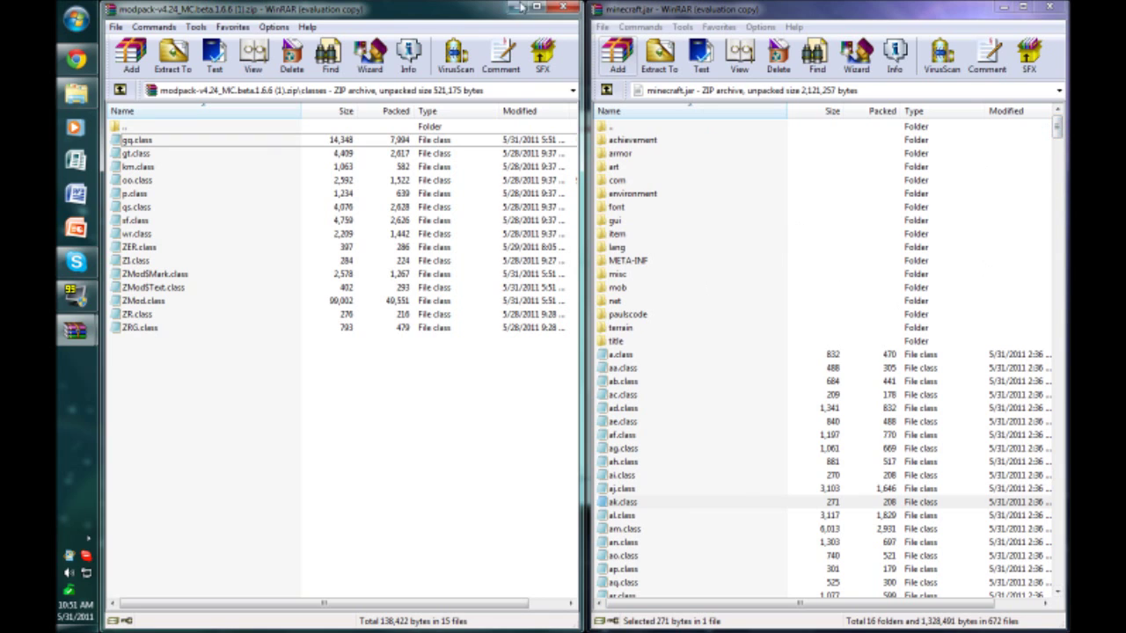
# Delete the META-INF folder from minecraft.jar and confirm the deletion.
pyautogui.click(631, 262)
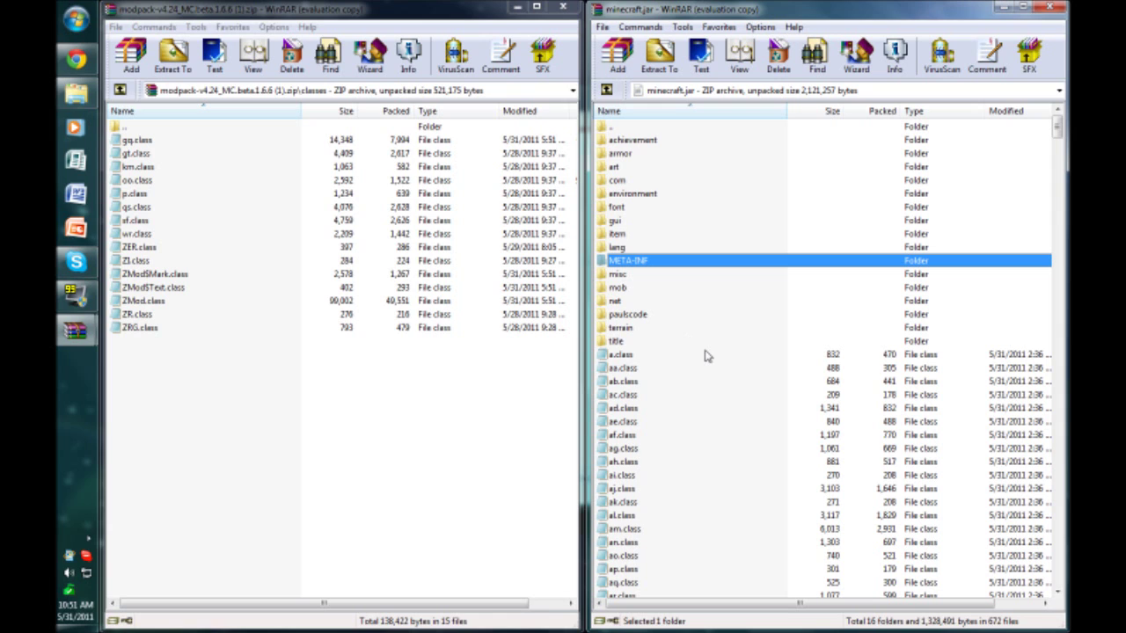
pyautogui.press('Delete')
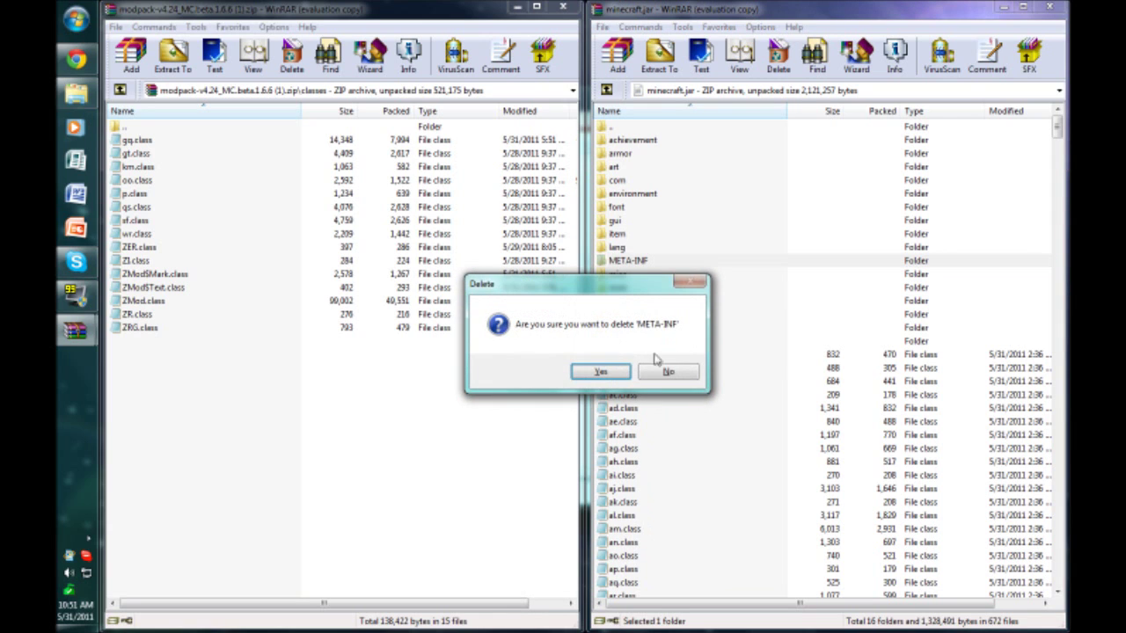
pyautogui.click(599, 372)
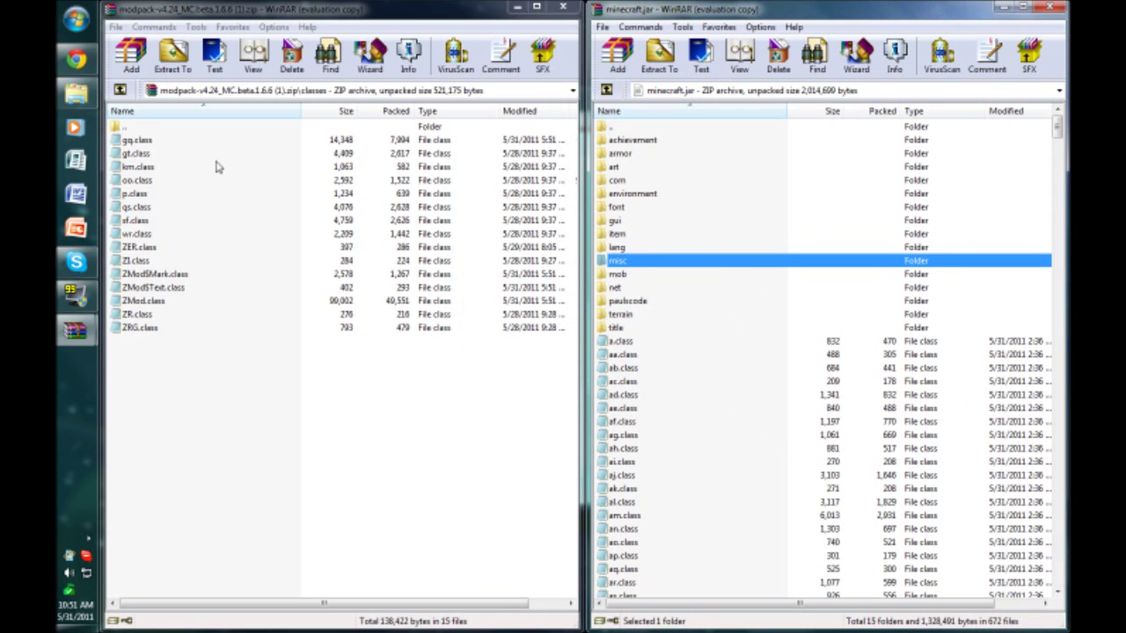
# Add all the modpack's class files from gq.class to ZRG.class to minecraft.jar with the default archiving settings, and check the end of its file list.
pyautogui.click(178, 142)
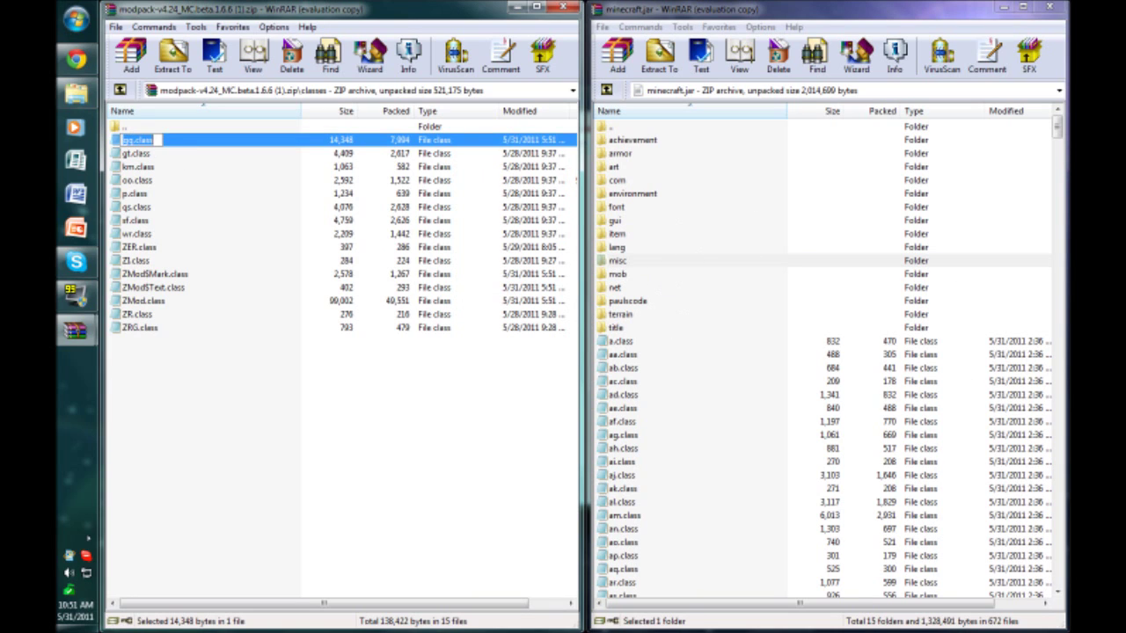
pyautogui.keyDown('shift'); pyautogui.click(176, 331); pyautogui.keyUp('shift')
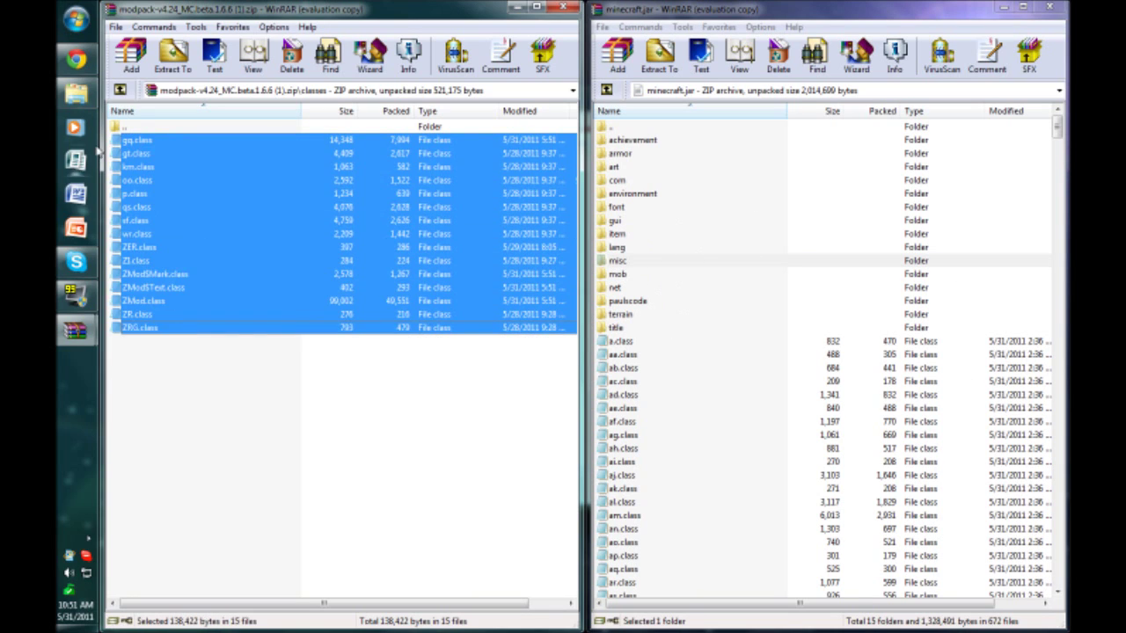
pyautogui.moveTo(116, 144); pyautogui.dragTo(690, 418)
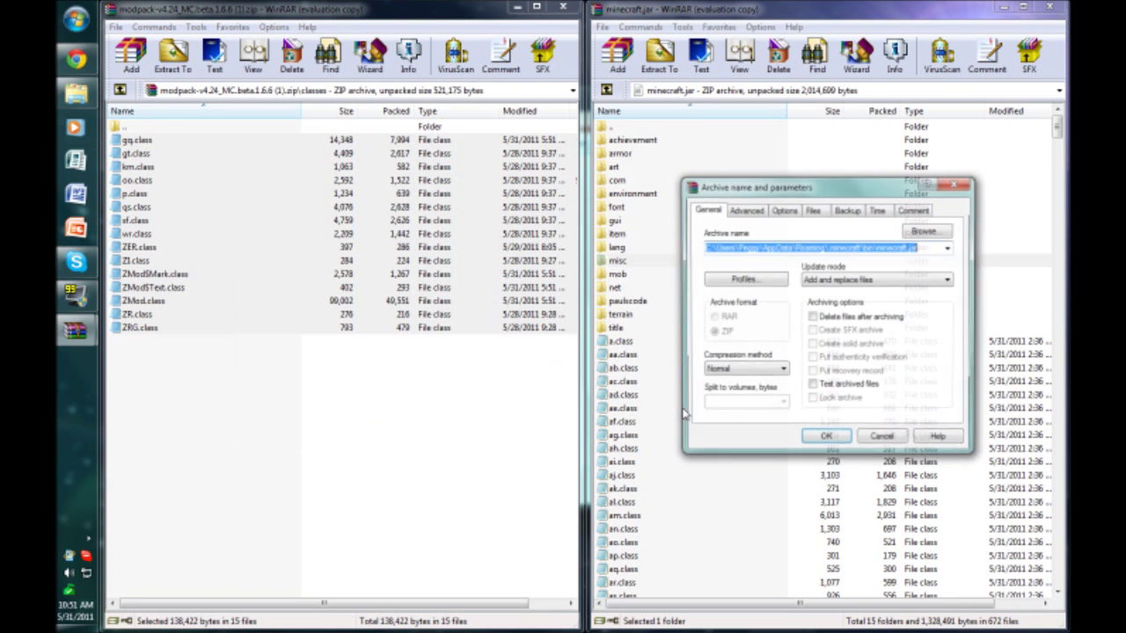
pyautogui.click(825, 438)
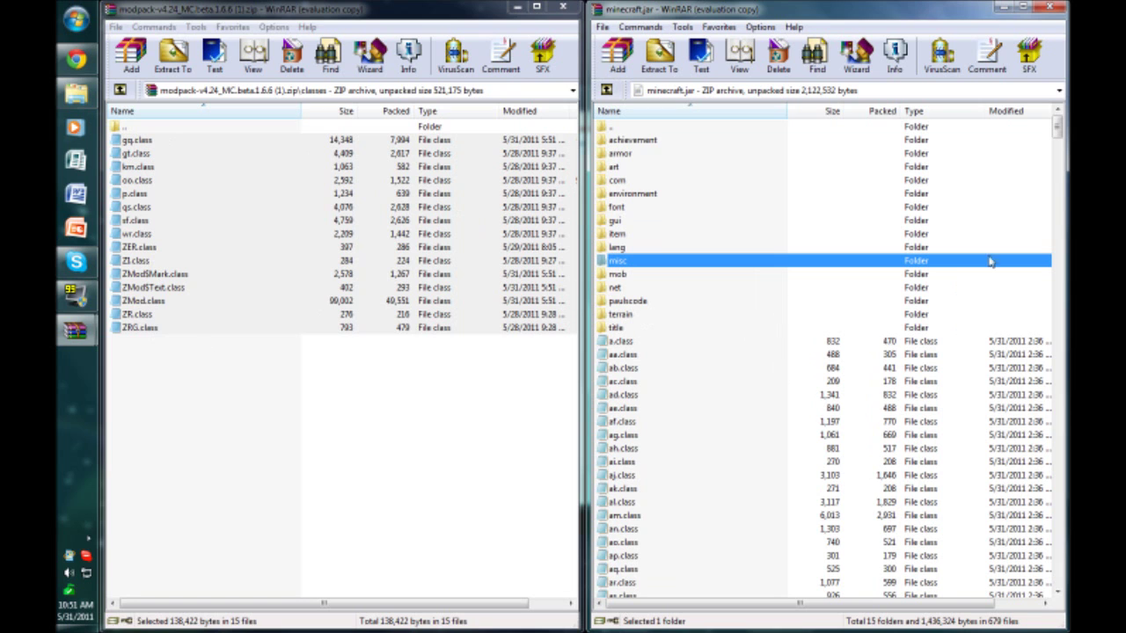
pyautogui.moveTo(1059, 129); pyautogui.dragTo(1052, 594)
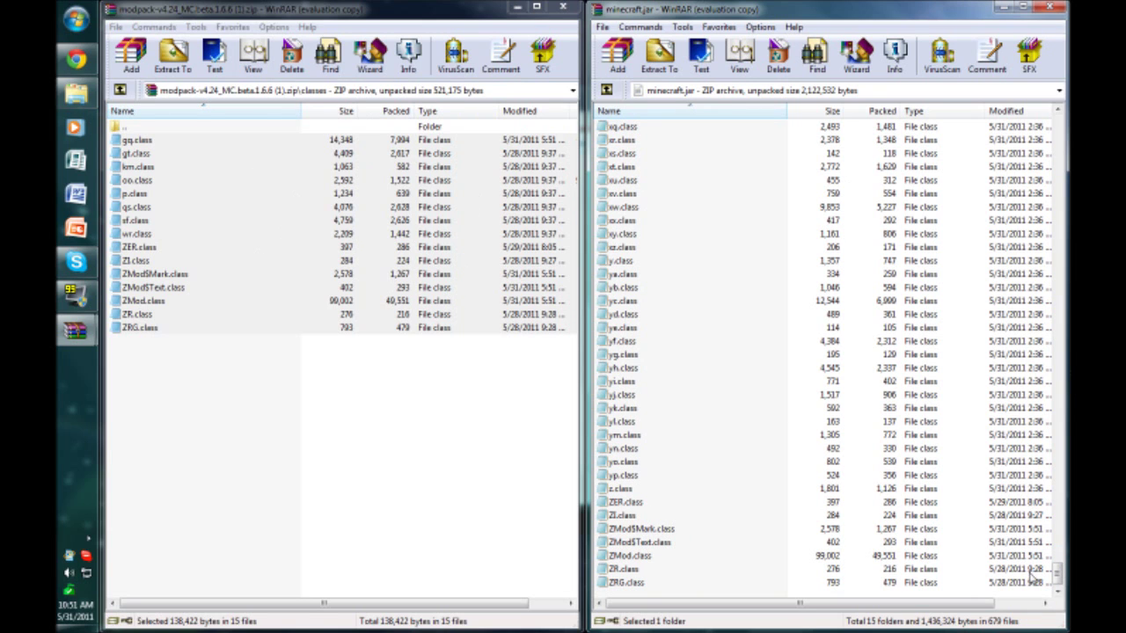
# Close the minecraft.jar archive and return the modpack archive to its top-level folder.
pyautogui.click(1046, 9)
pyautogui.moveTo(271, 13); pyautogui.dragTo(362, 98)
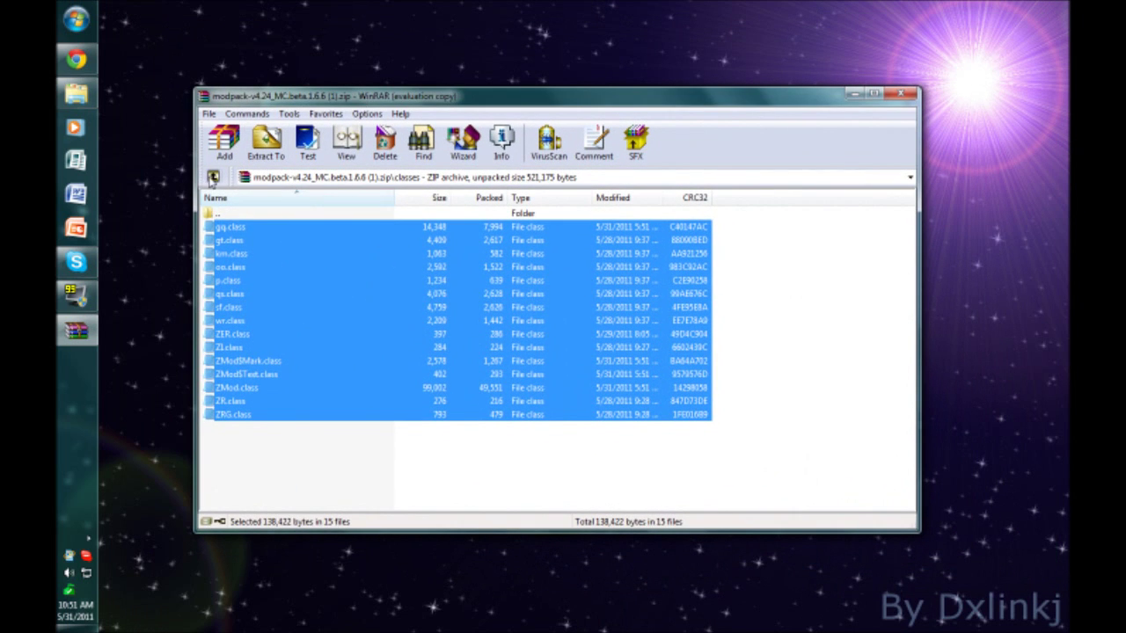
pyautogui.click(212, 176)
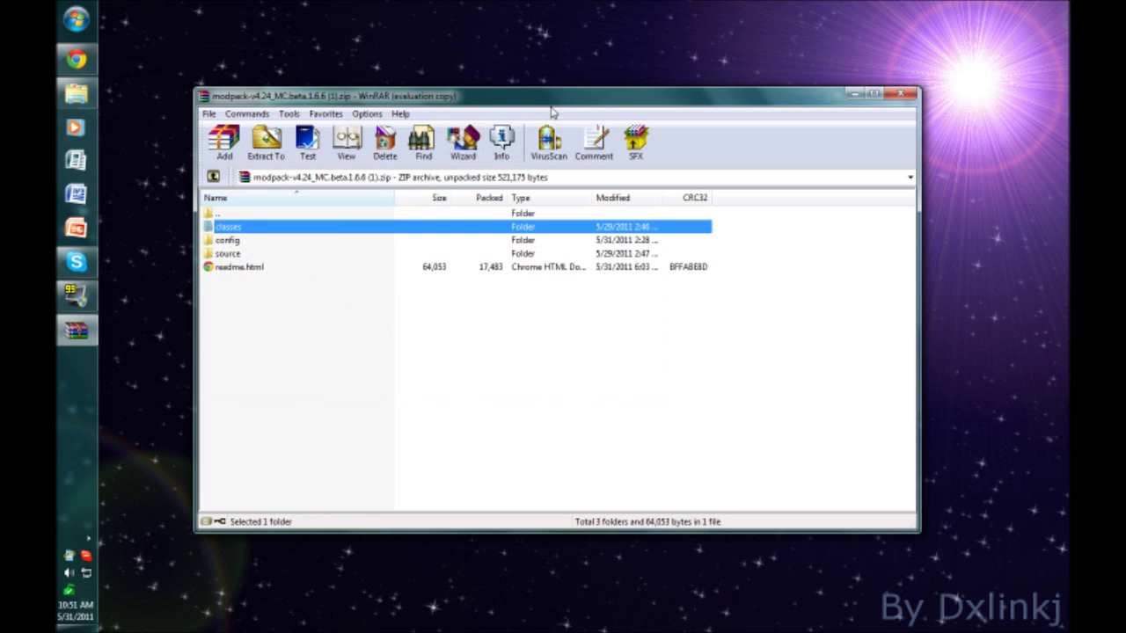
pyautogui.moveTo(551, 107); pyautogui.dragTo(590, 68)
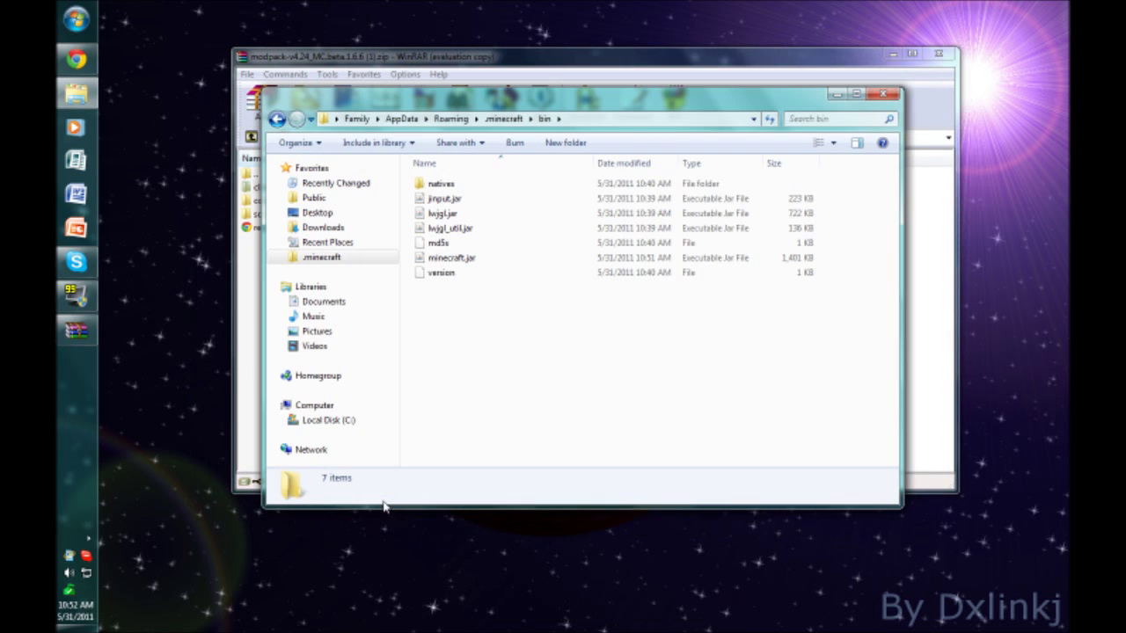
# Go up from bin to the .minecraft folder in Windows Explorer and open its mods folder.
pyautogui.moveTo(430, 100); pyautogui.dragTo(439, 77)
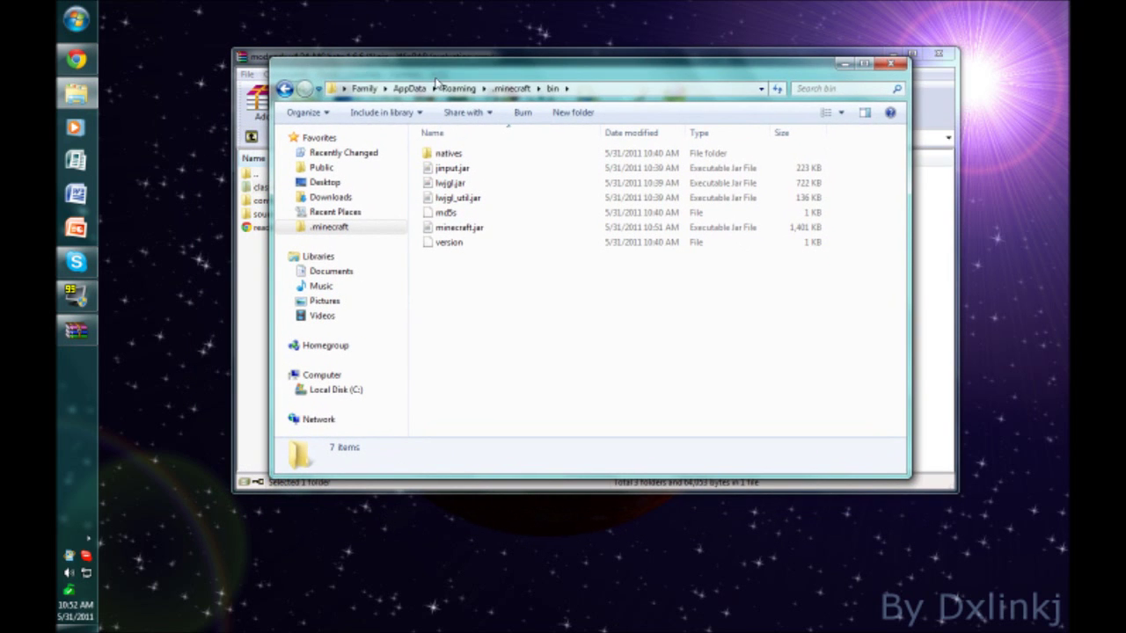
pyautogui.click(521, 90)
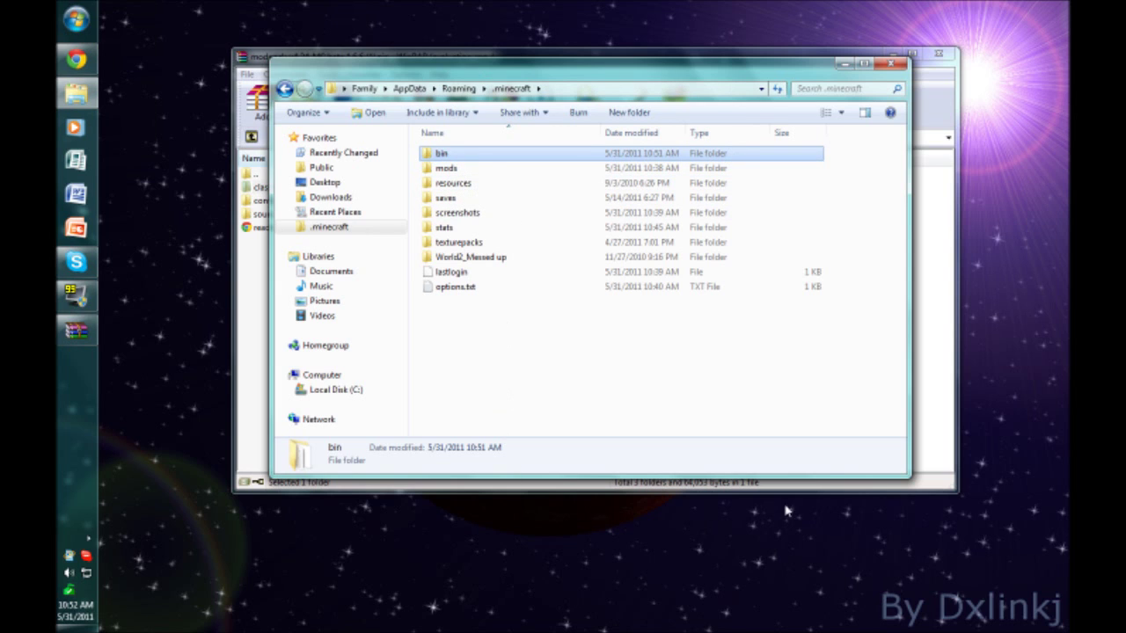
pyautogui.doubleClick(459, 168)
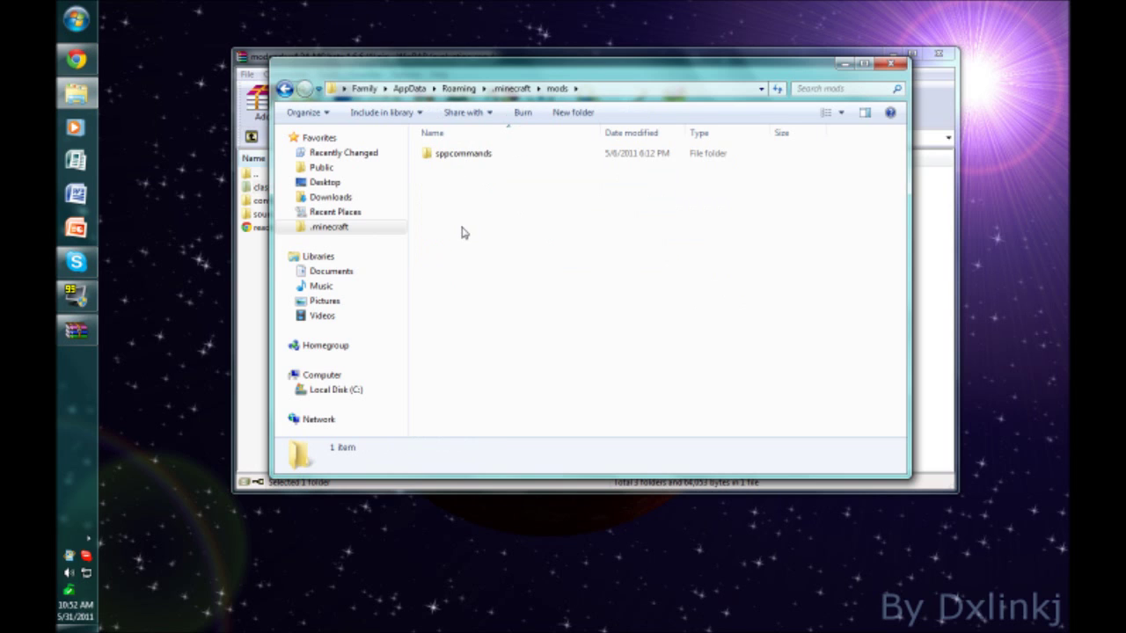
# Create a folder named zombe inside the mods folder and open it.
pyautogui.rightClick(460, 220)
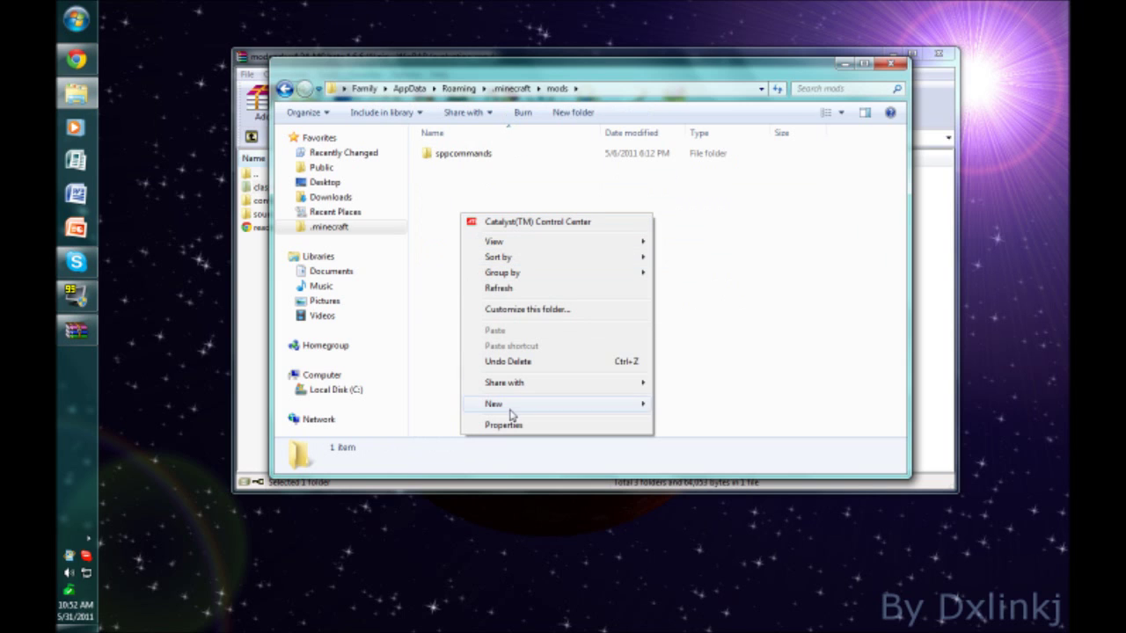
pyautogui.moveTo(619, 411)
pyautogui.click(684, 403)
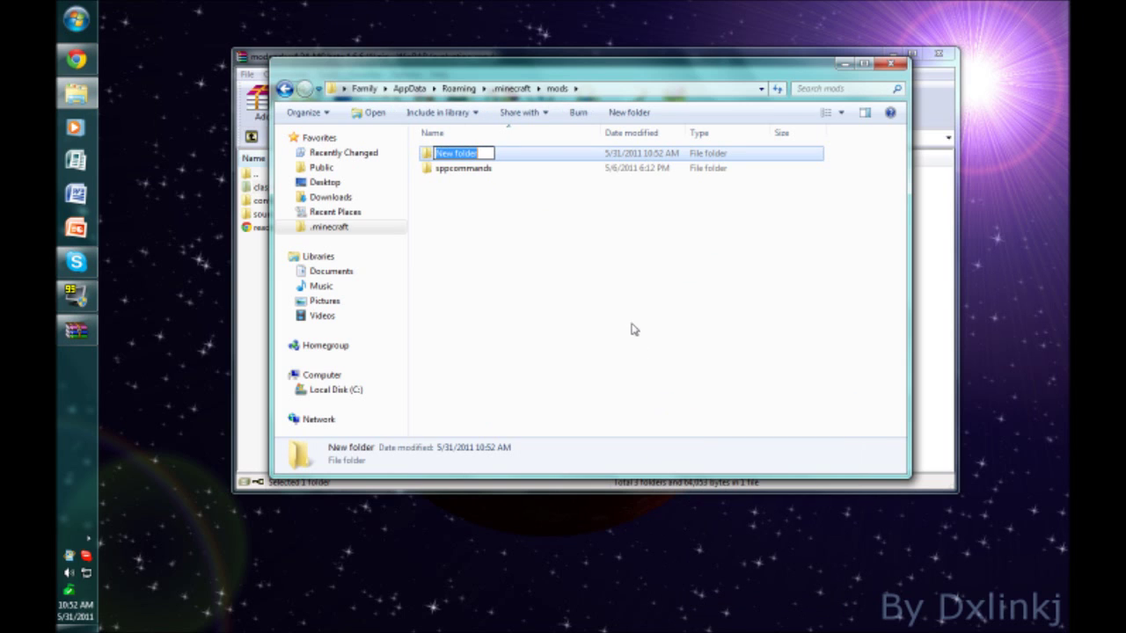
pyautogui.write('zombe')
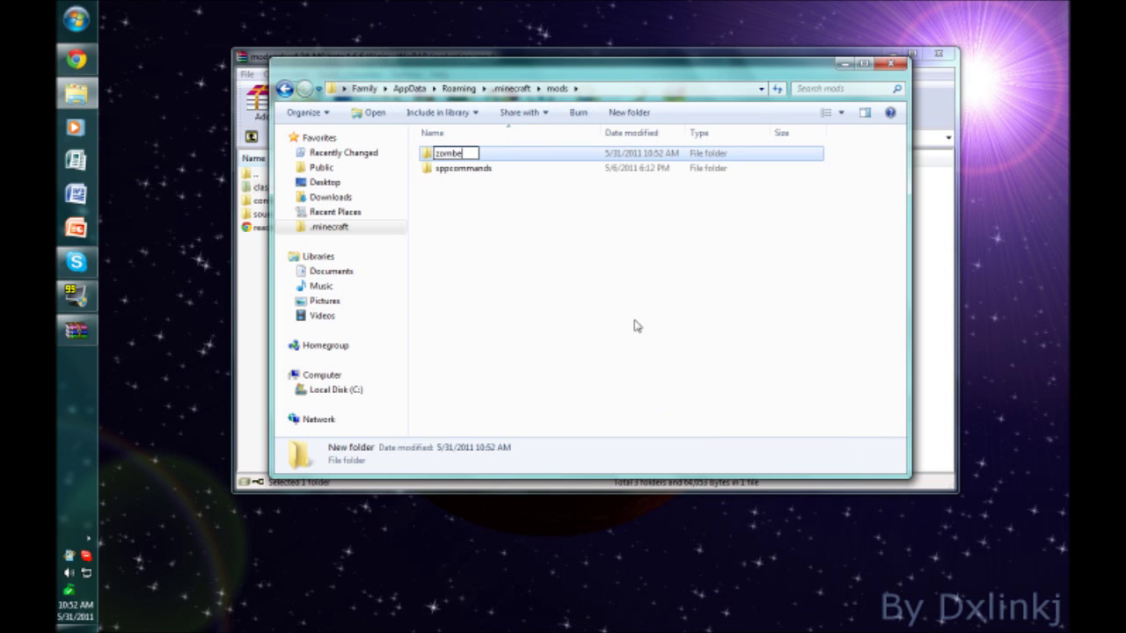
pyautogui.click(523, 167)
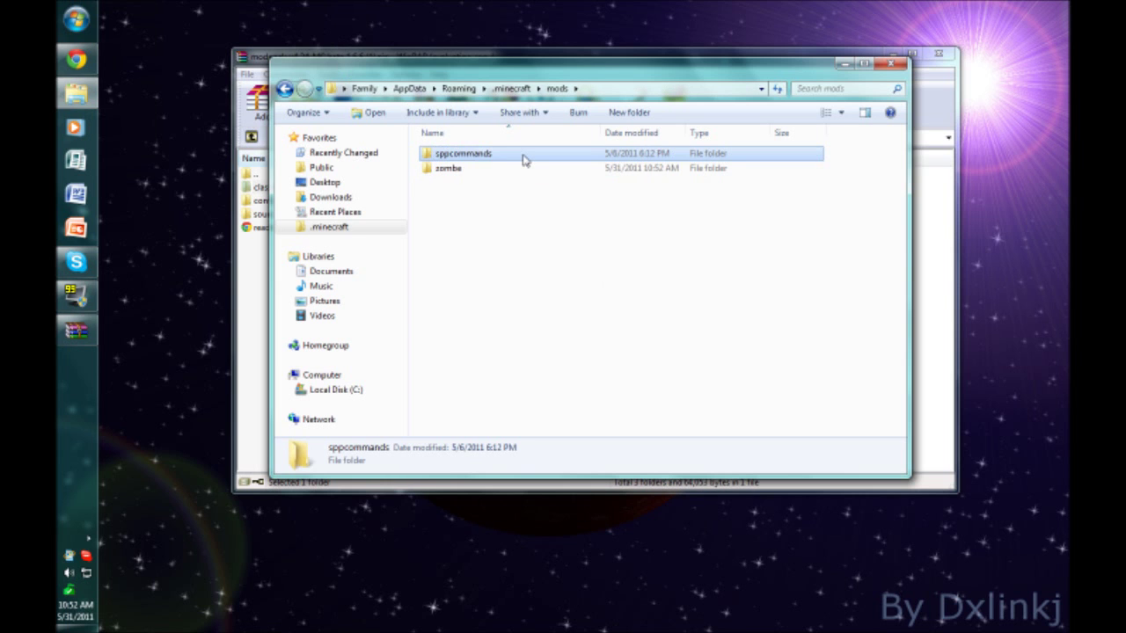
pyautogui.doubleClick(499, 174)
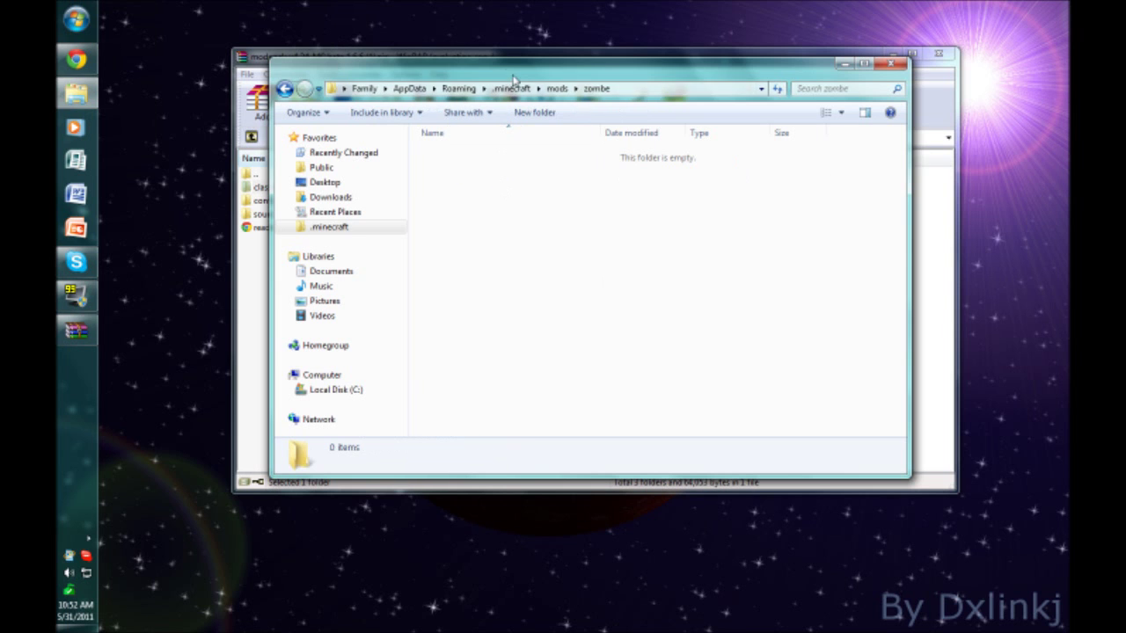
# Arrange the zombe folder and modpack archive windows so both are accessible, and open the modpack's config folder.
pyautogui.moveTo(506, 76); pyautogui.dragTo(712, 62)
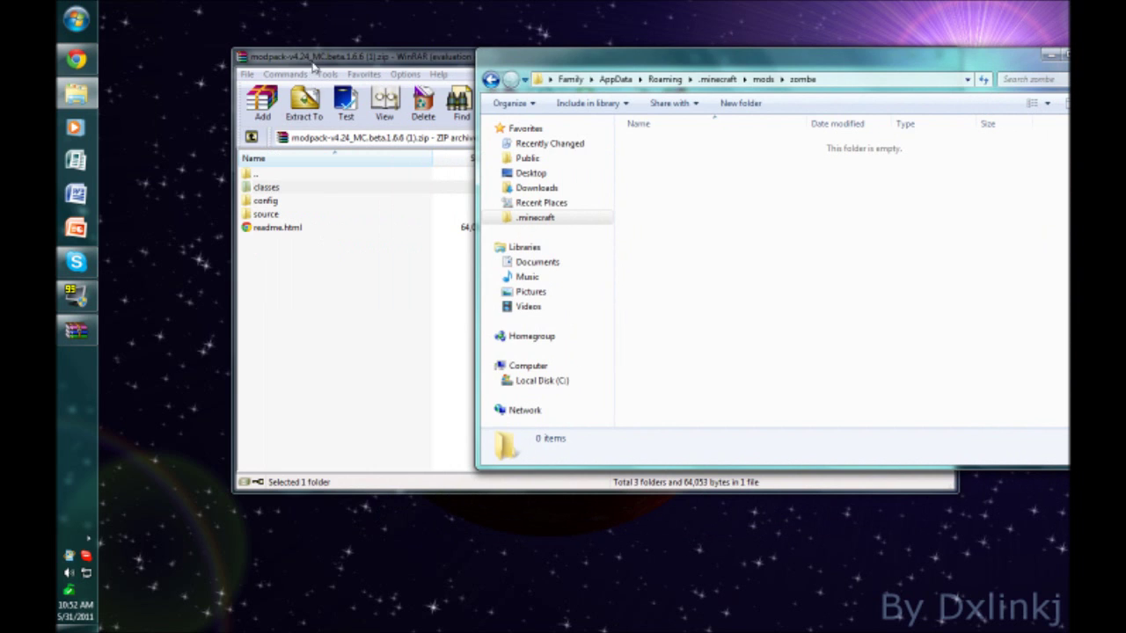
pyautogui.moveTo(312, 62); pyautogui.dragTo(201, 35)
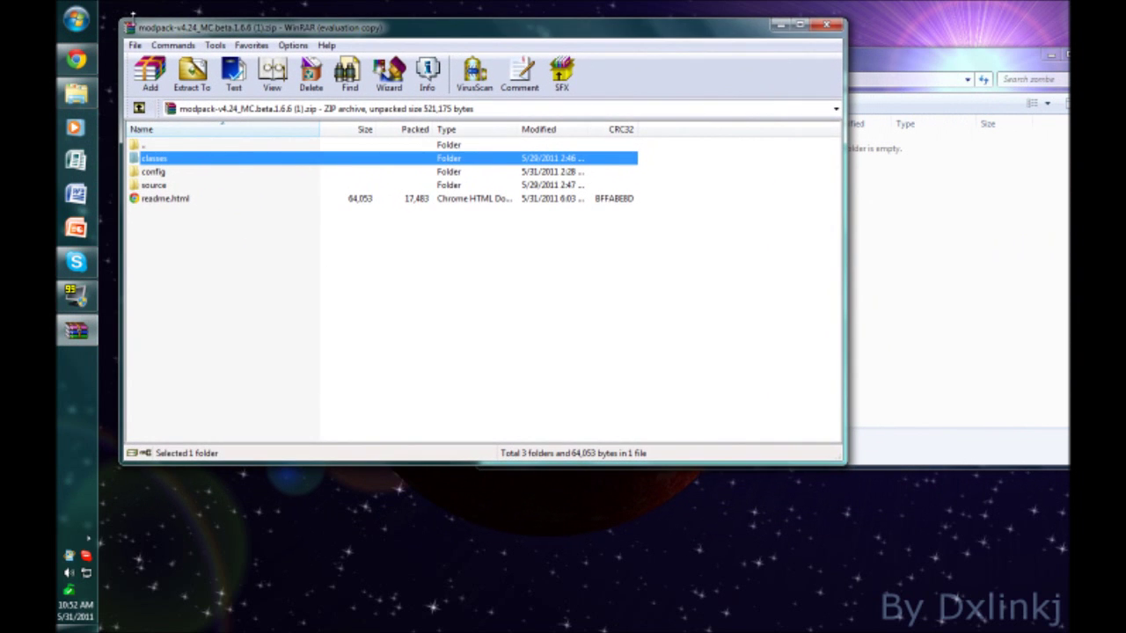
pyautogui.doubleClick(150, 174)
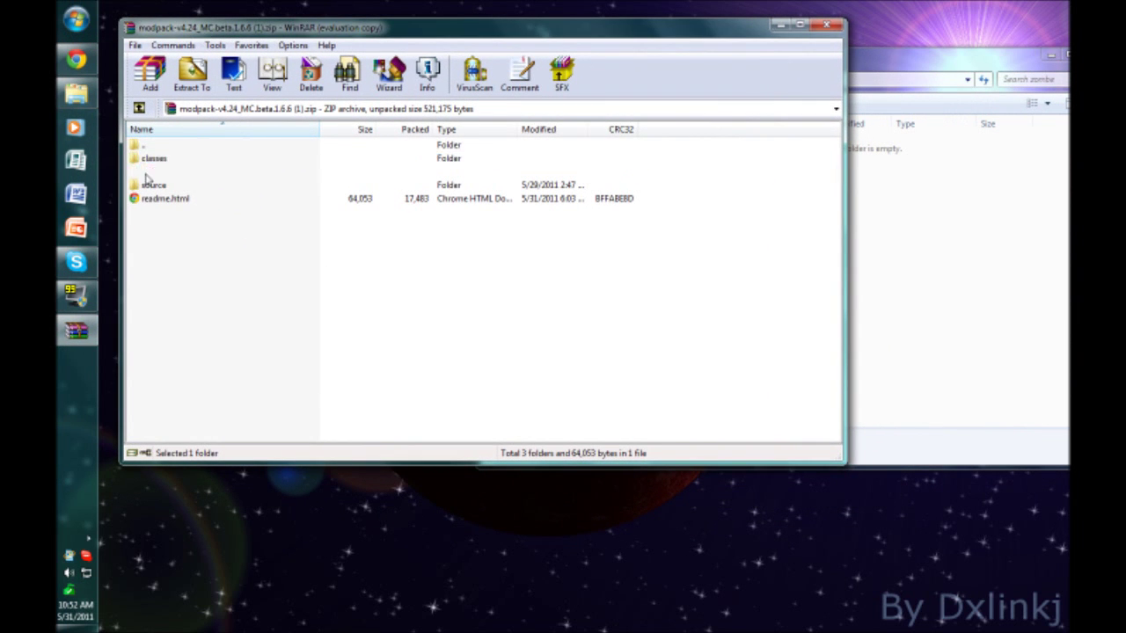
pyautogui.click(141, 108)
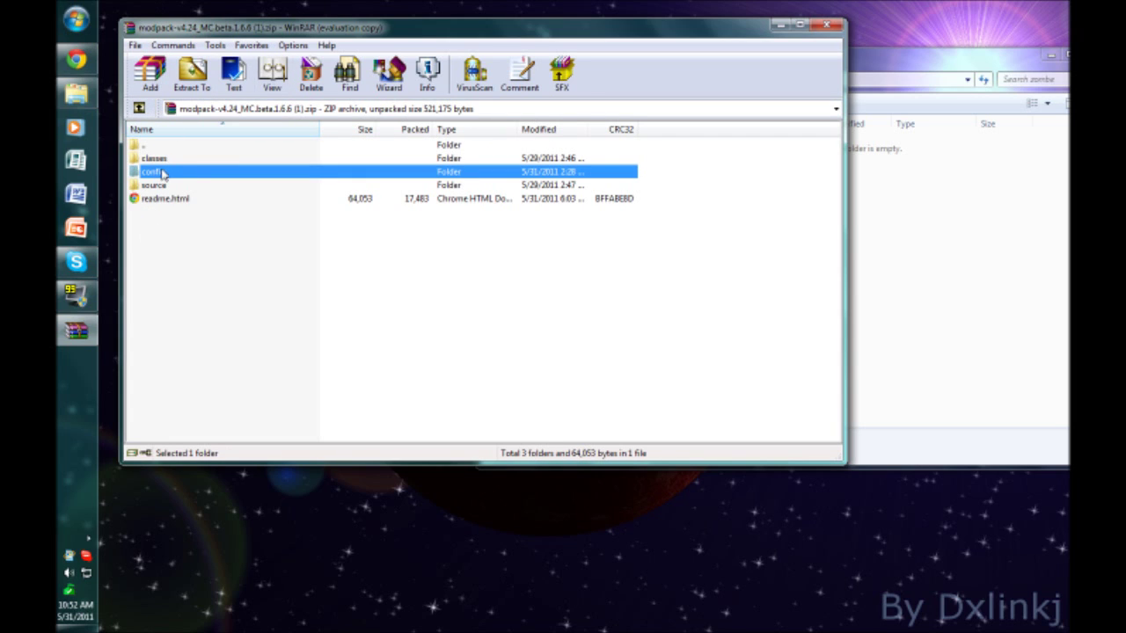
pyautogui.doubleClick(162, 173)
pyautogui.click(176, 162)
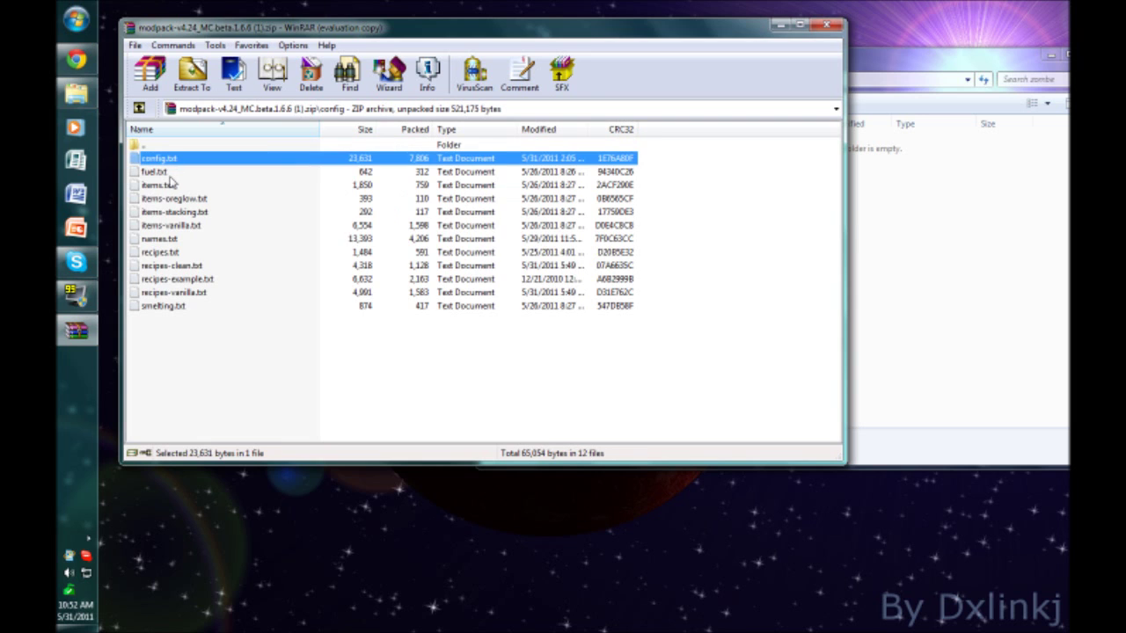
pyautogui.click(174, 185)
pyautogui.click(179, 200)
pyautogui.click(178, 212)
pyautogui.click(179, 227)
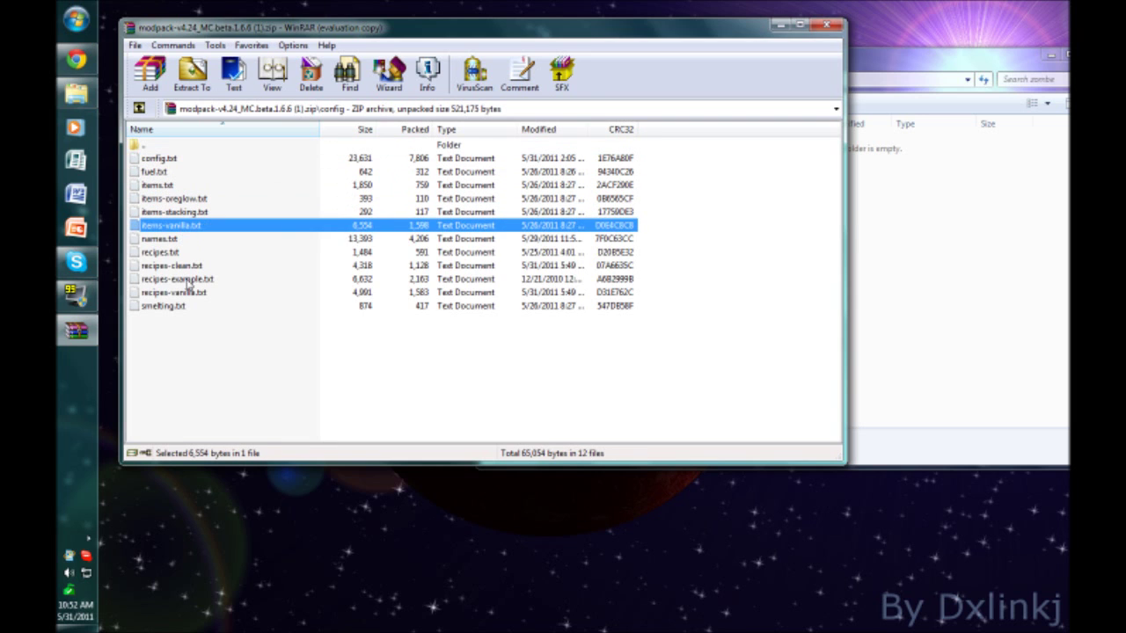
pyautogui.click(178, 323)
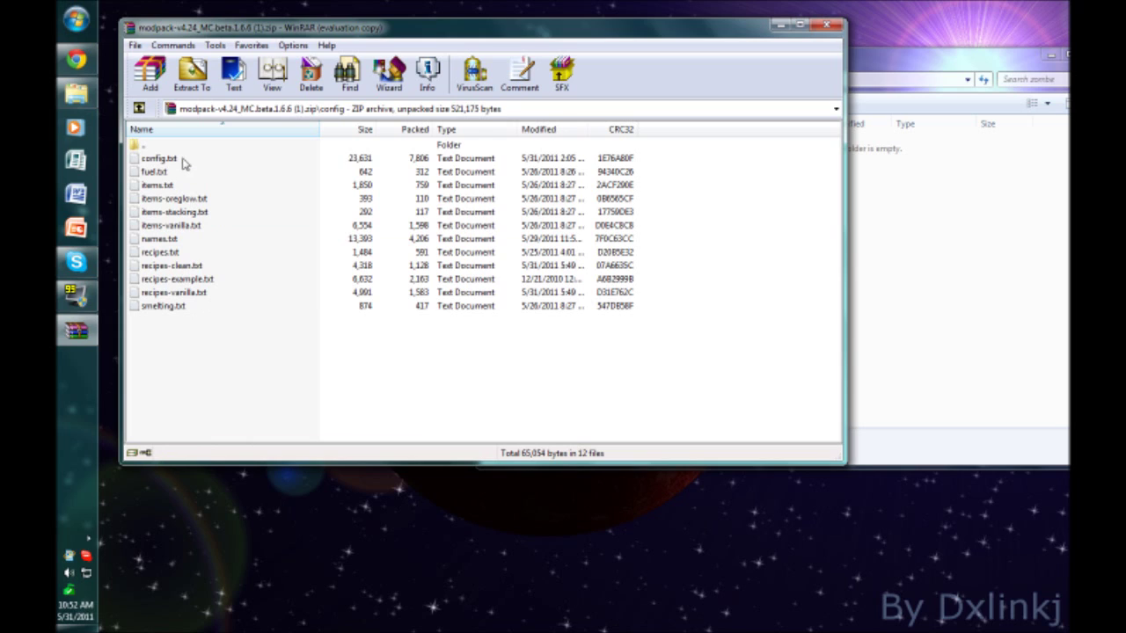
# Select all the modpack's config text files from config.txt to smelting.txt and copy them into the zombe folder.
pyautogui.click(185, 162)
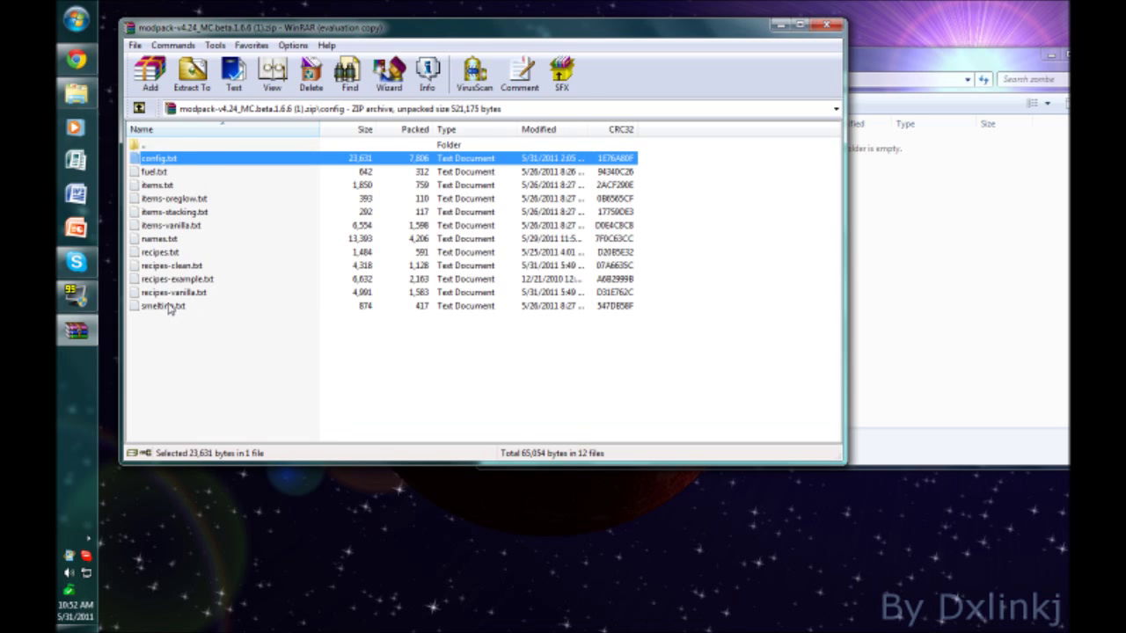
pyautogui.click(175, 163)
pyautogui.press('Escape')
pyautogui.keyDown('shift'); pyautogui.click(168, 305); pyautogui.keyUp('shift')
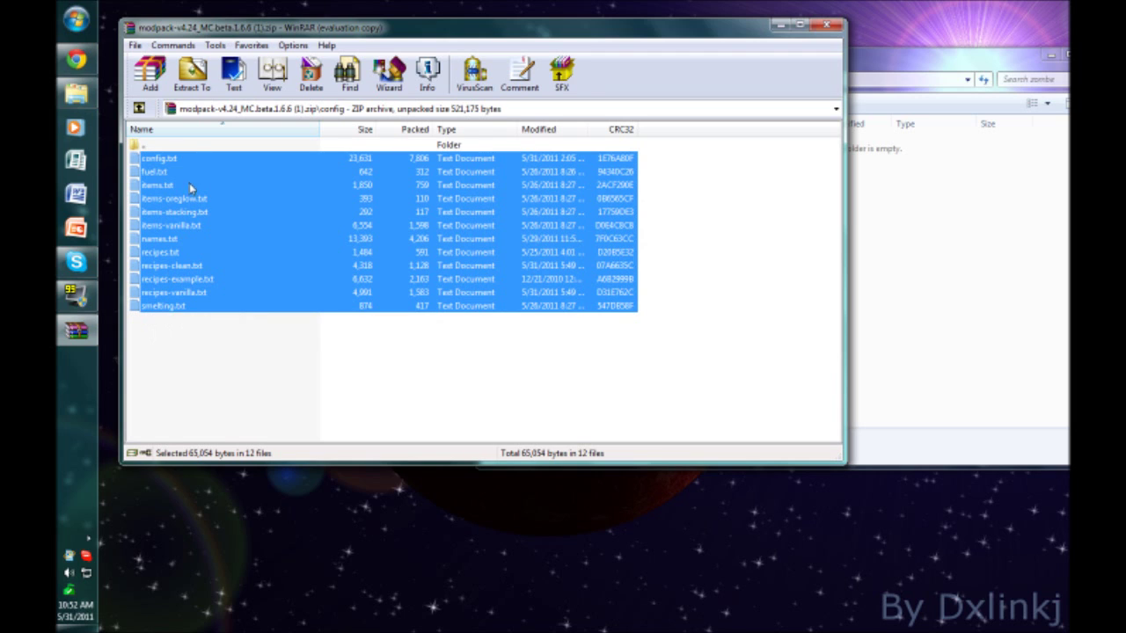
pyautogui.click(897, 261)
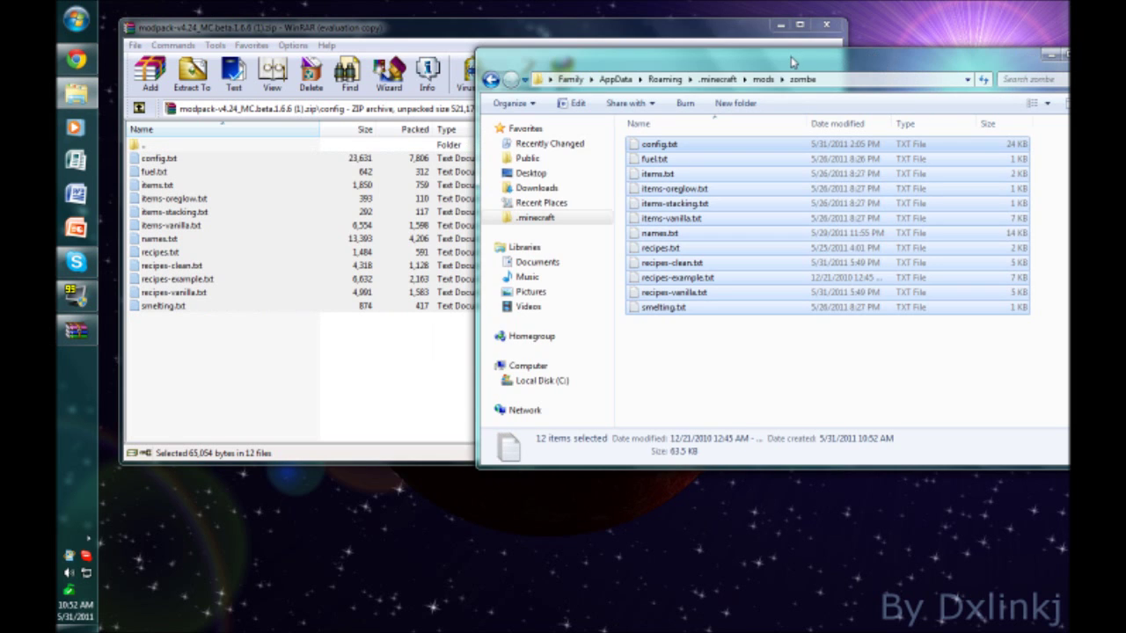
# Return the modpack archive to its top-level folder and close the archive window.
pyautogui.moveTo(791, 56); pyautogui.dragTo(637, 61)
pyautogui.click(249, 34)
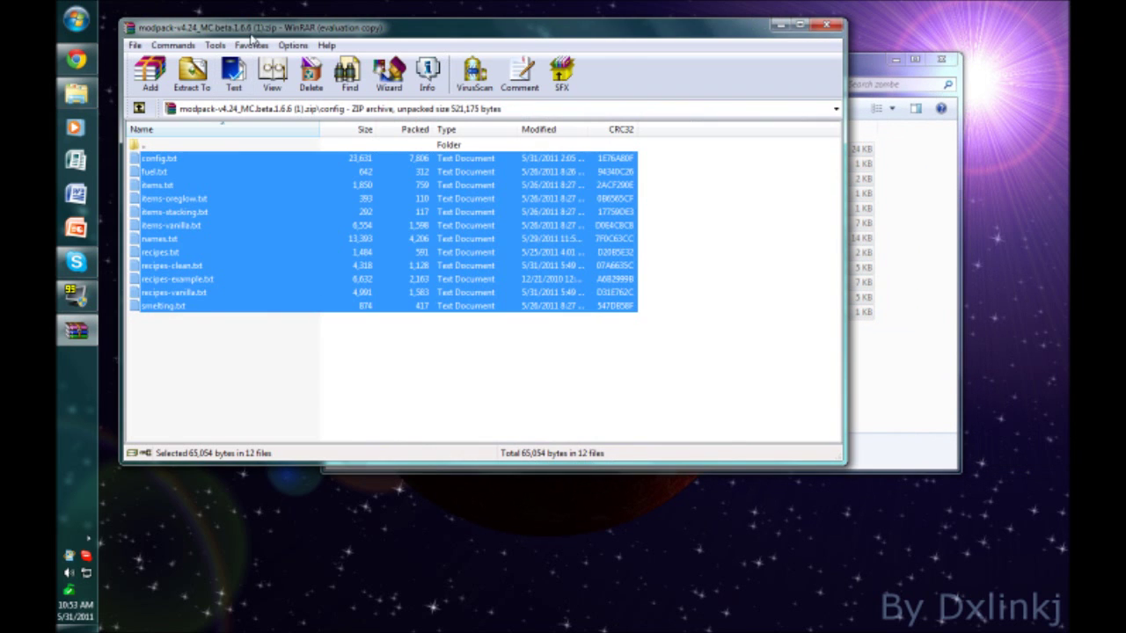
pyautogui.click(139, 107)
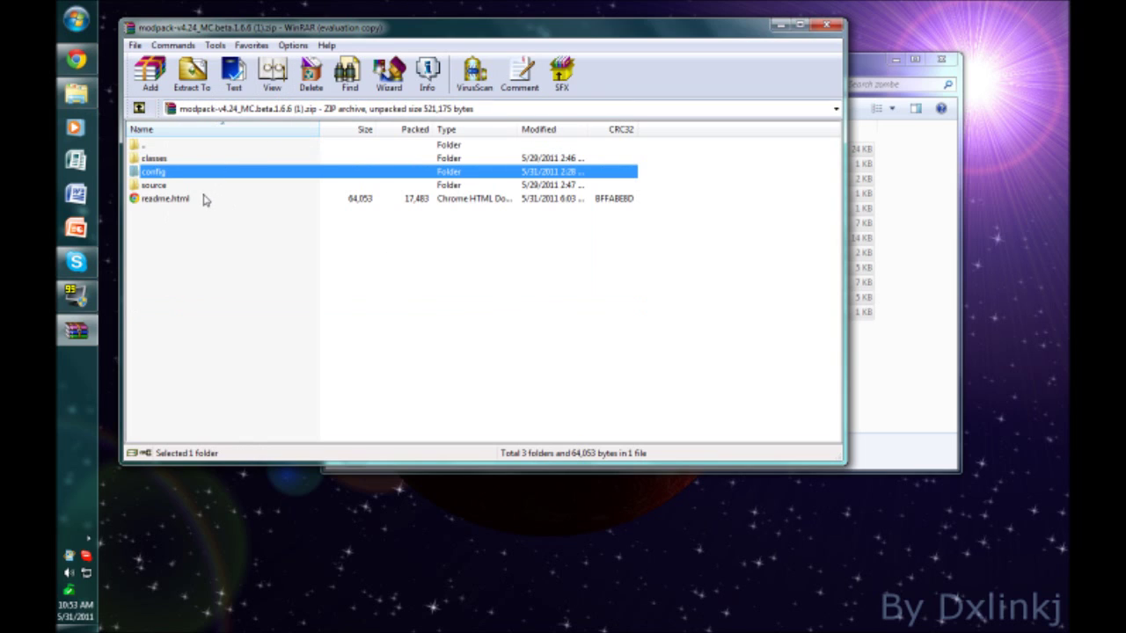
pyautogui.click(156, 186)
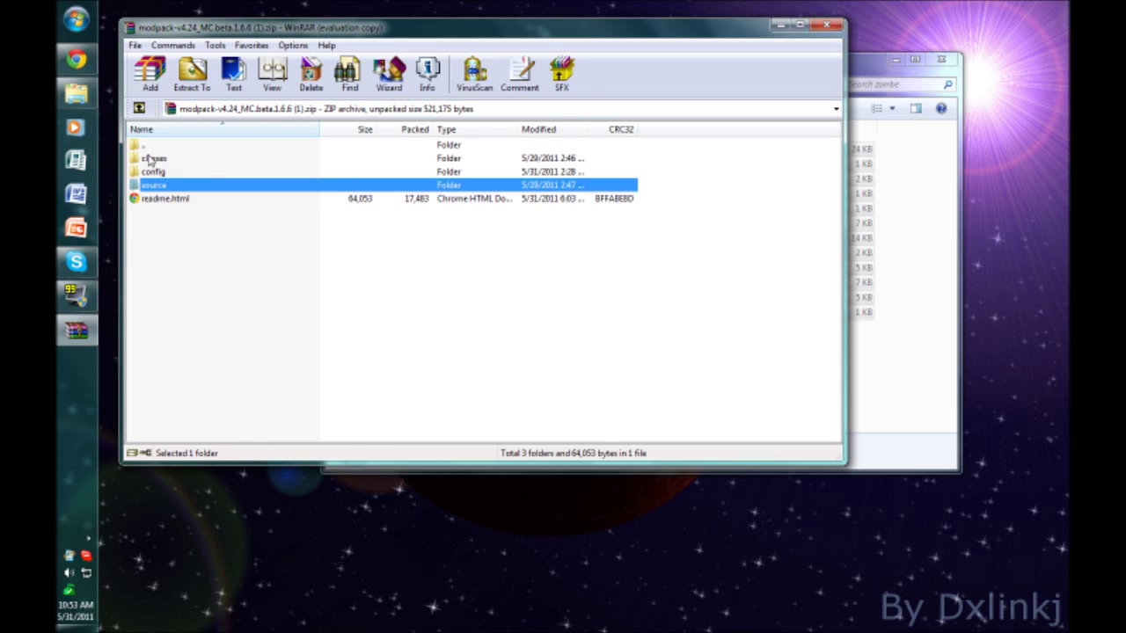
pyautogui.click(821, 26)
# Clear the file selection in the zombe folder and move its window to the middle of the desktop.
pyautogui.moveTo(792, 53); pyautogui.dragTo(686, 65)
pyautogui.click(470, 292)
pyautogui.moveTo(368, 79); pyautogui.dragTo(383, 55)
pyautogui.moveTo(715, 65); pyautogui.dragTo(752, 83)
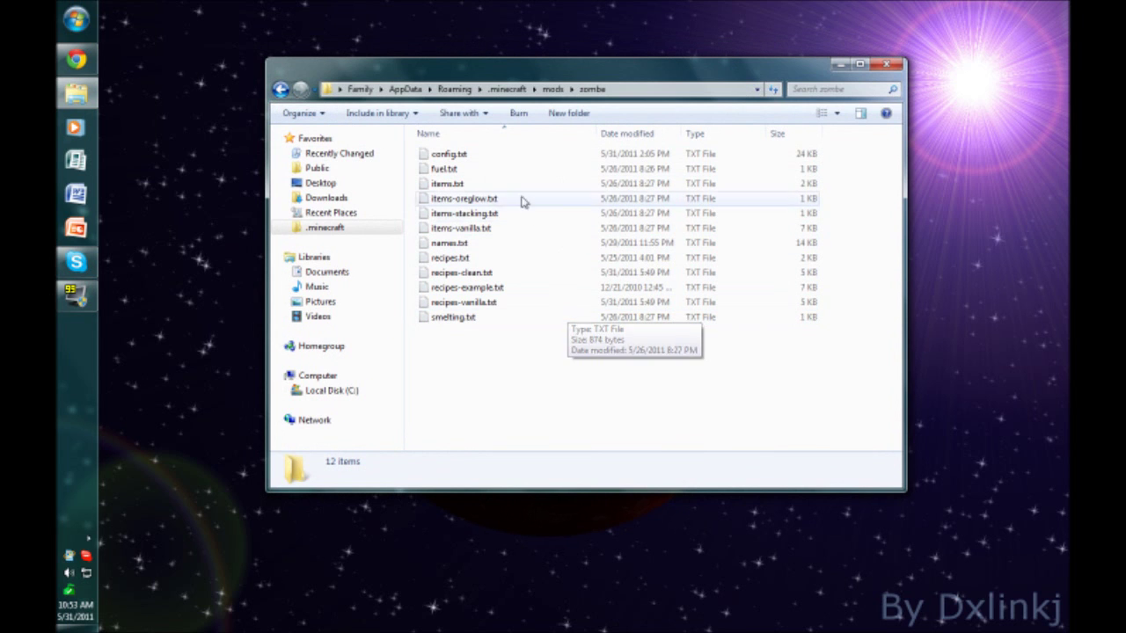
# Try to open config.txt from the zombe folder, and close the Microsoft Word window.
pyautogui.doubleClick(515, 154)
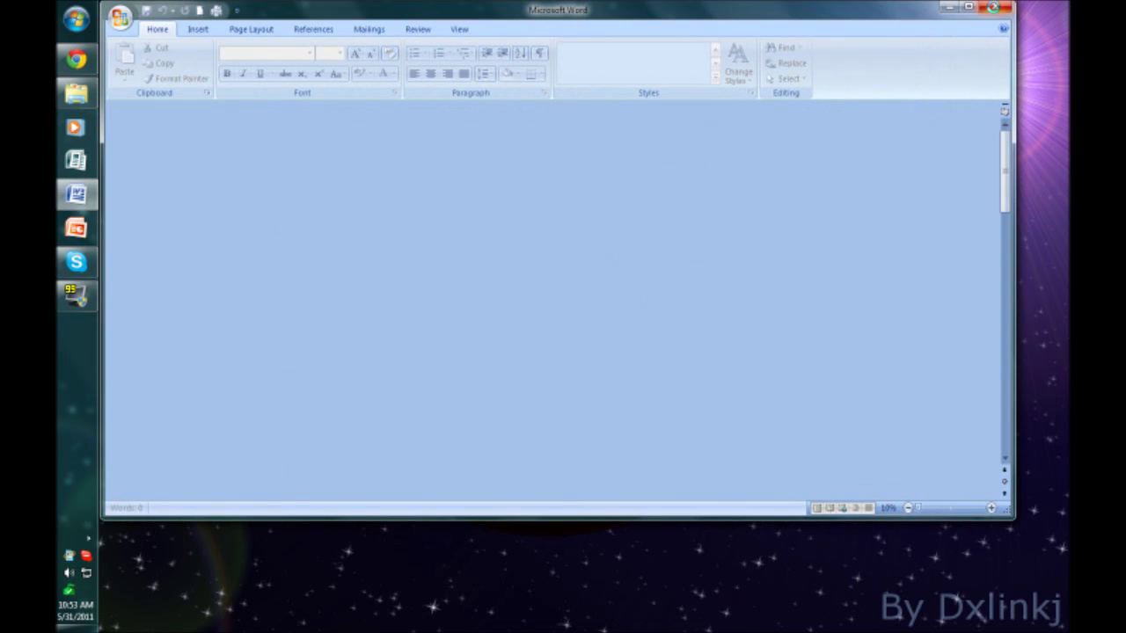
pyautogui.click(1001, 6)
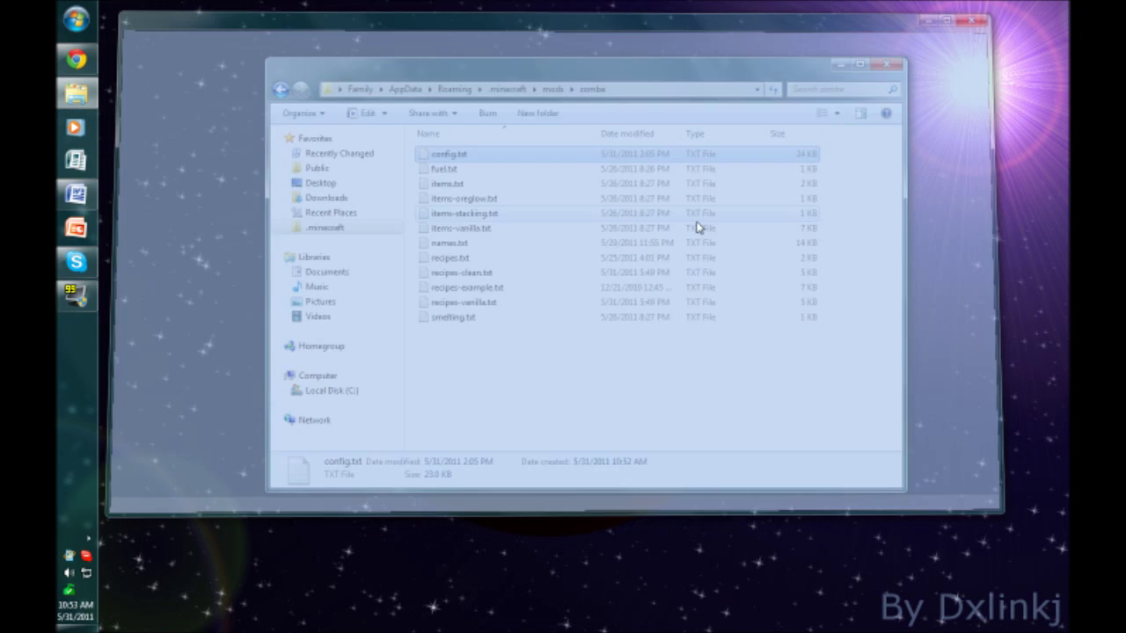
# Open config.txt from the zombe folder with Notepad and maximize its window.
pyautogui.moveTo(504, 76)
pyautogui.mouseDown()
pyautogui.moveTo(545, 140)
pyautogui.moveTo(531, 74)
pyautogui.moveTo(503, 117)
pyautogui.moveTo(503, 91)
pyautogui.mouseUp()
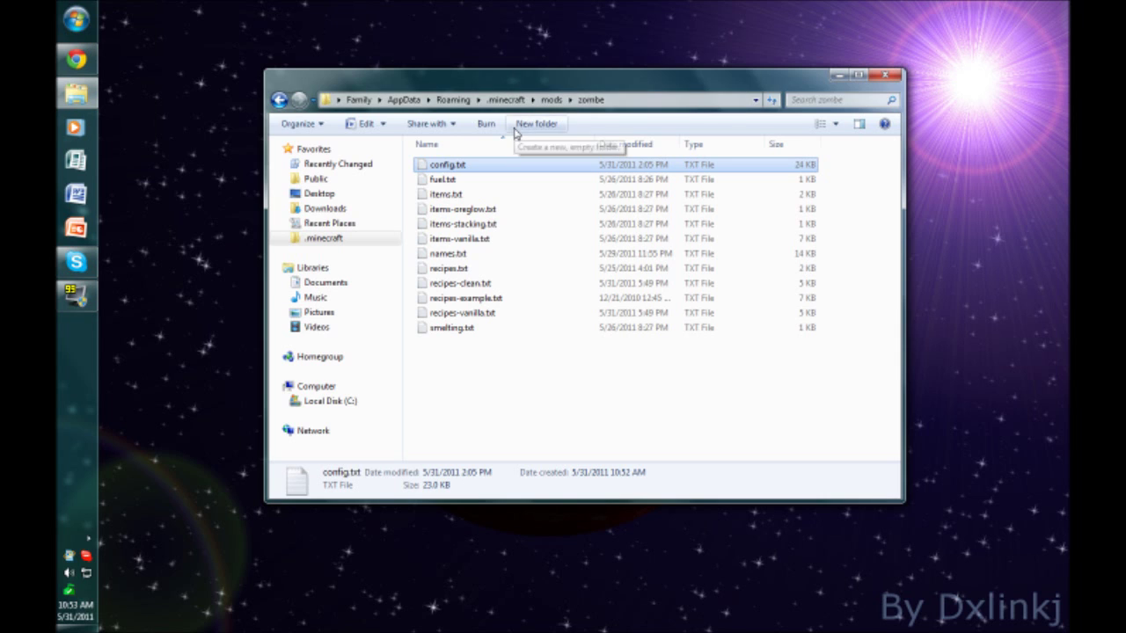
pyautogui.rightClick(464, 167)
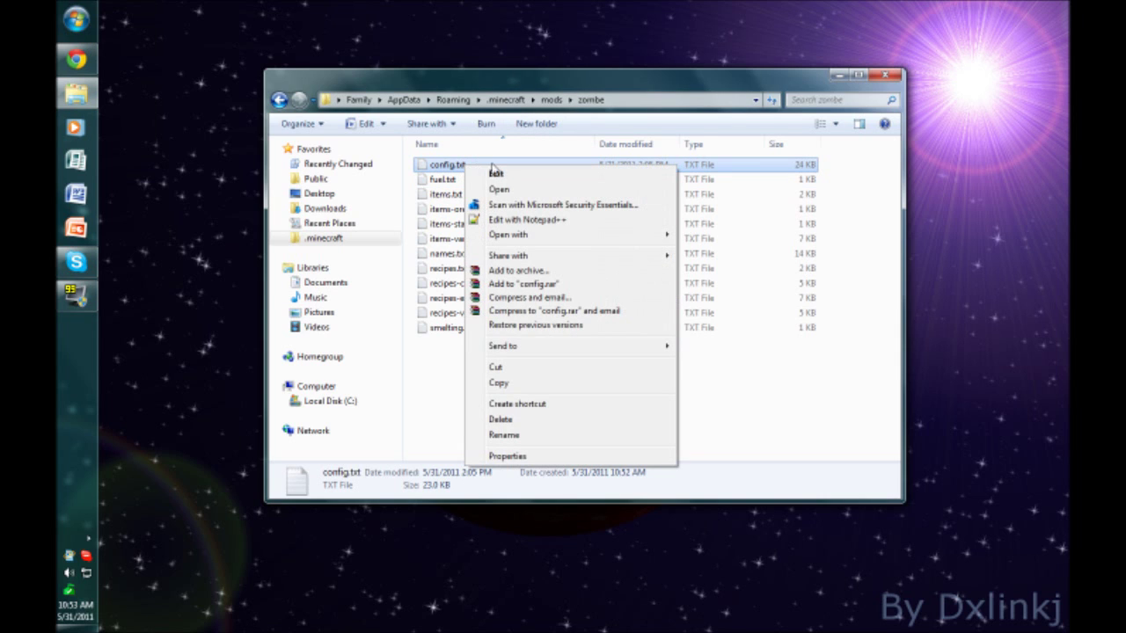
pyautogui.moveTo(510, 236)
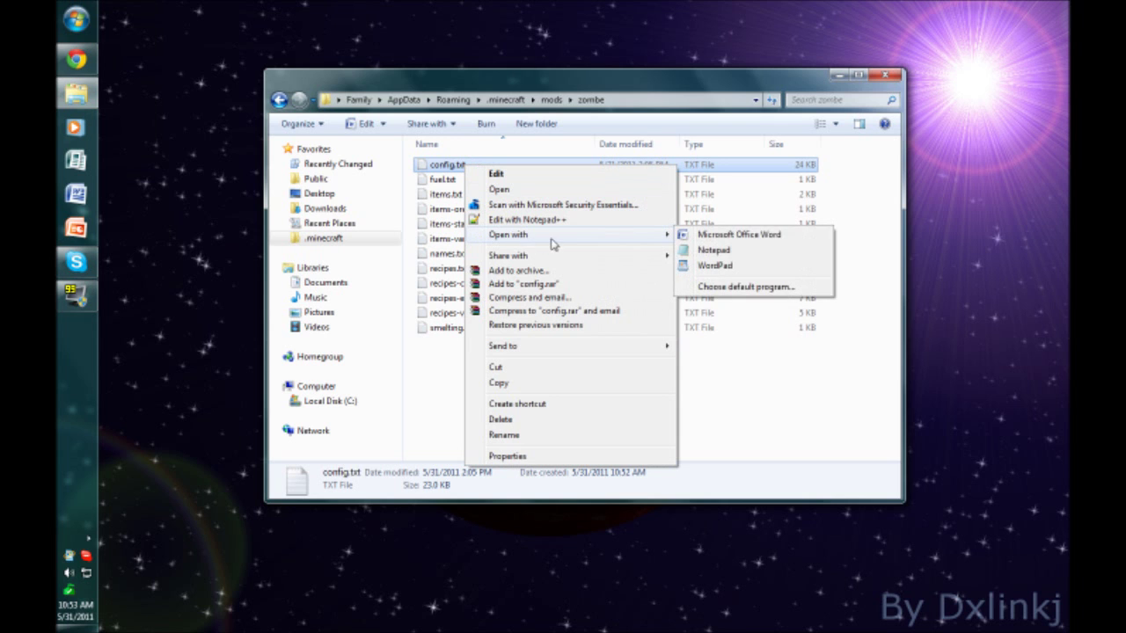
pyautogui.click(697, 251)
pyautogui.moveTo(452, 35); pyautogui.dragTo(481, 7)
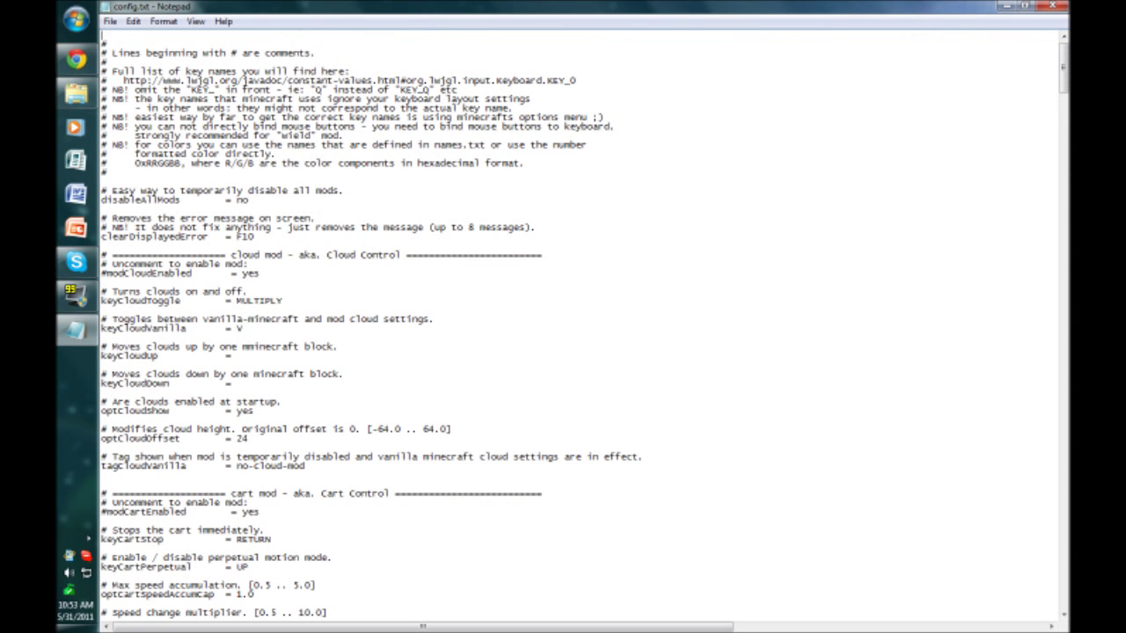
# Enable the fly mod in config.txt by removing the # before modFlyEnabled in the Flying section.
pyautogui.scroll(-5, 585, 325)
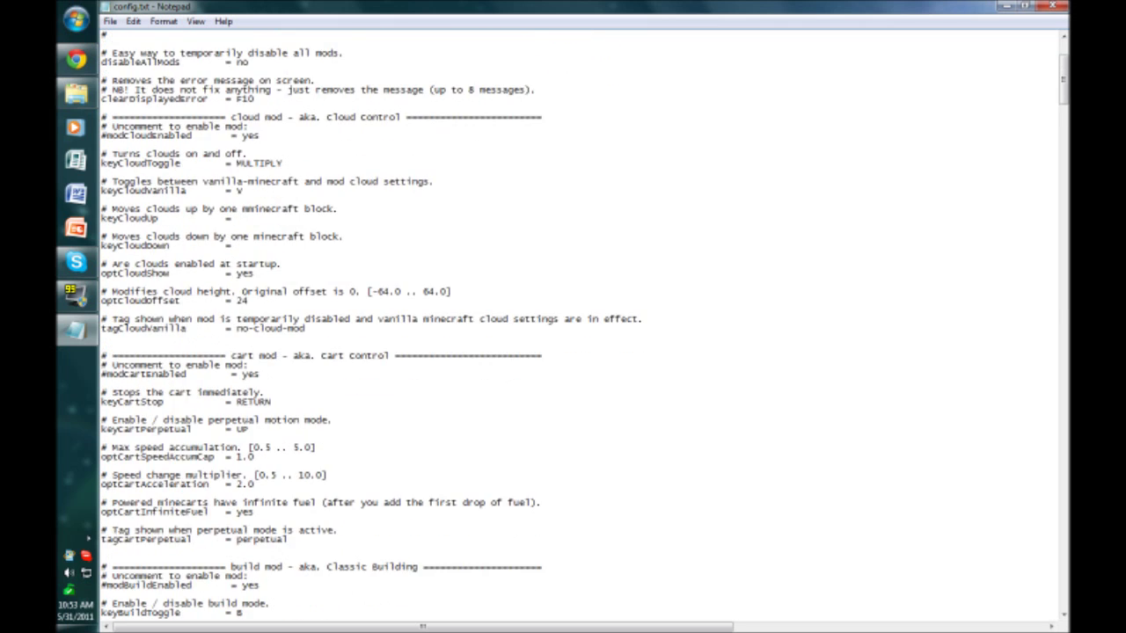
pyautogui.scroll(-4, 585, 323)
pyautogui.scroll(-6, 585, 329)
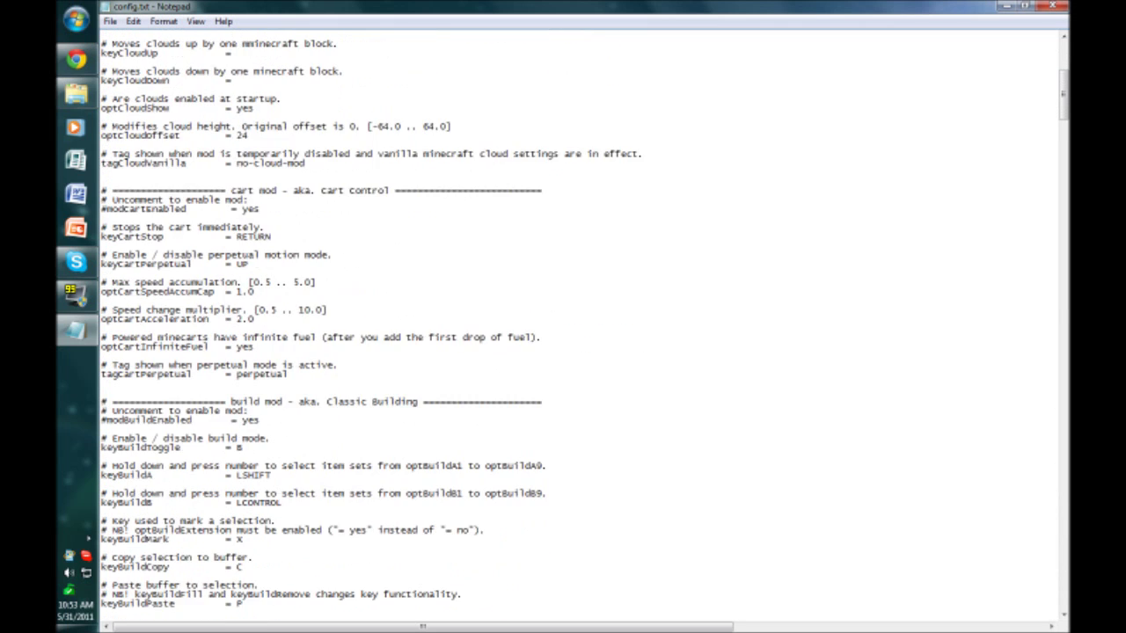
pyautogui.scroll(-13, 585, 325)
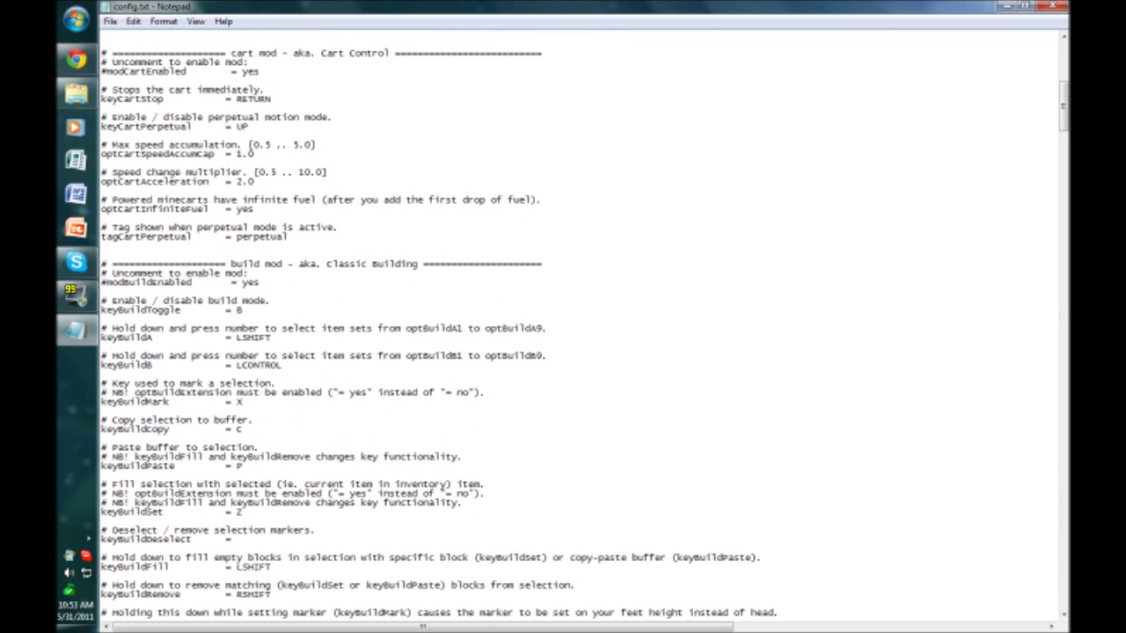
pyautogui.scroll(-16, 584, 325)
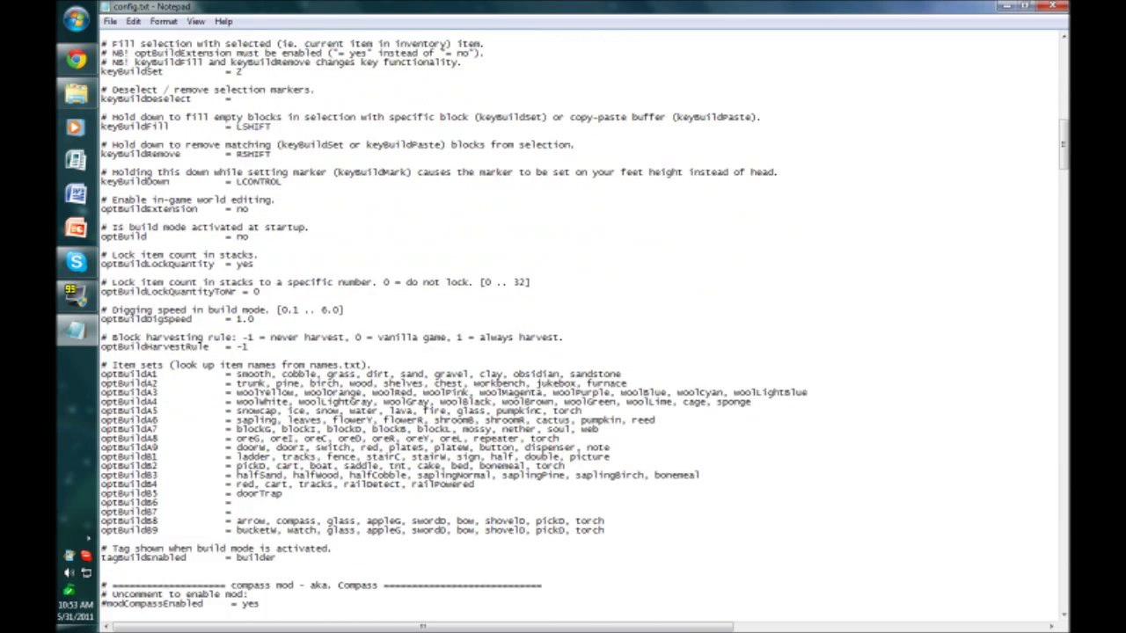
pyautogui.scroll(-2, 585, 326)
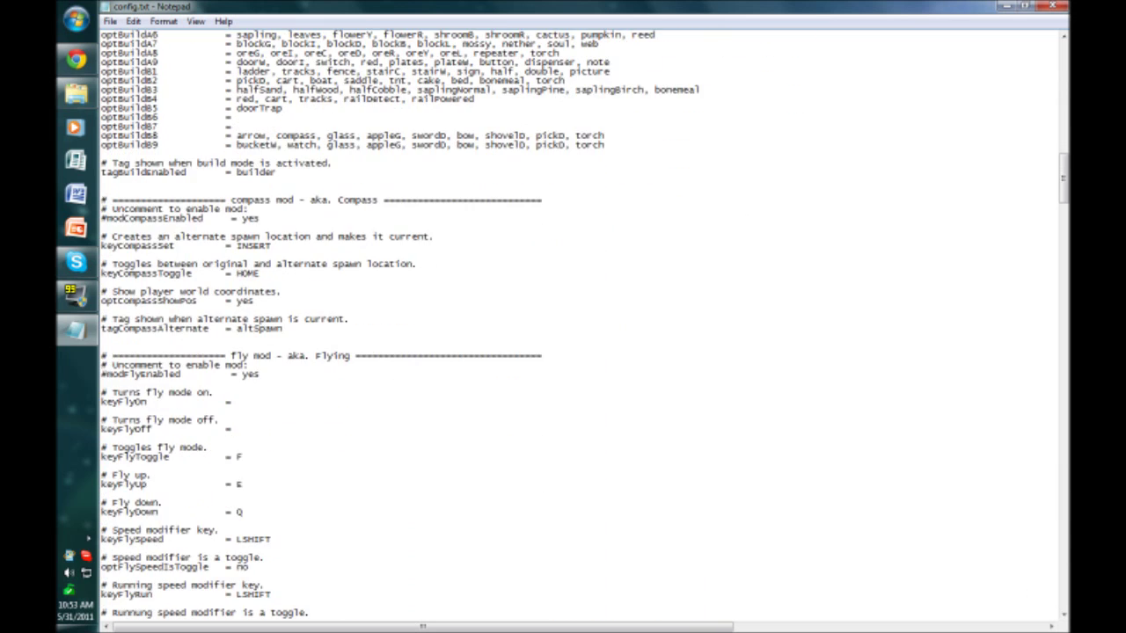
pyautogui.scroll(-6, 585, 325)
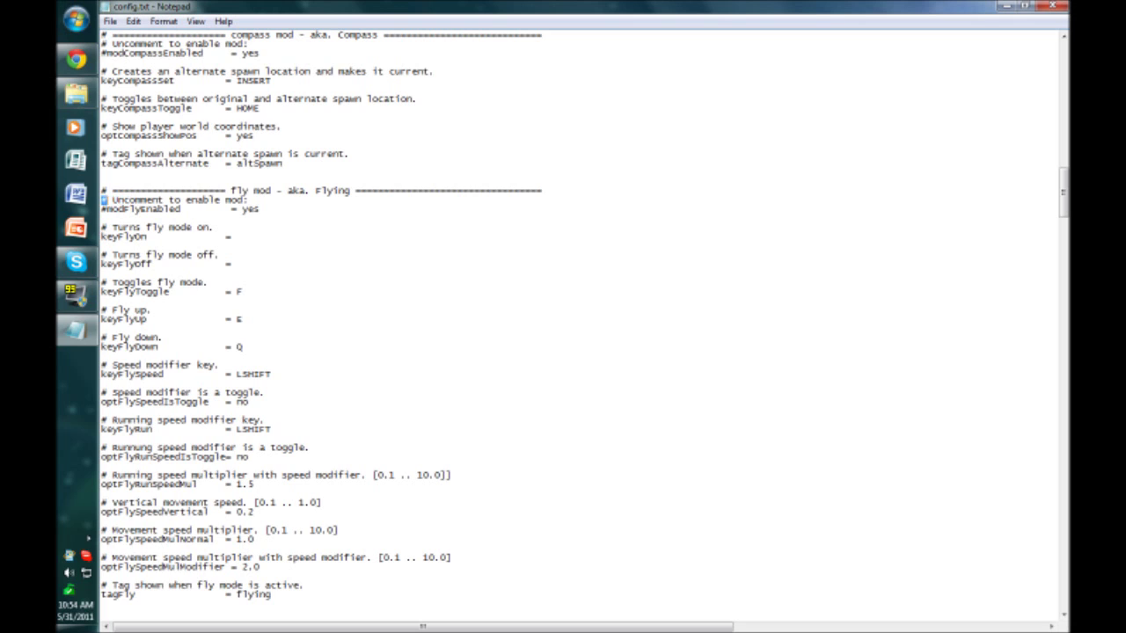
pyautogui.moveTo(112, 200); pyautogui.dragTo(231, 200)
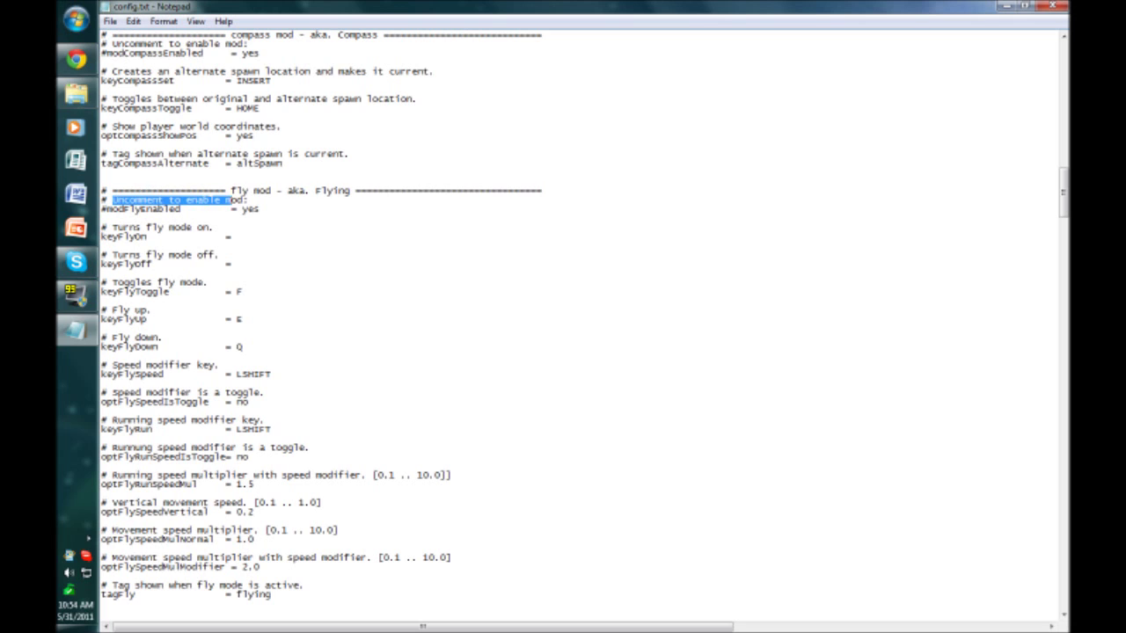
pyautogui.press('Right')
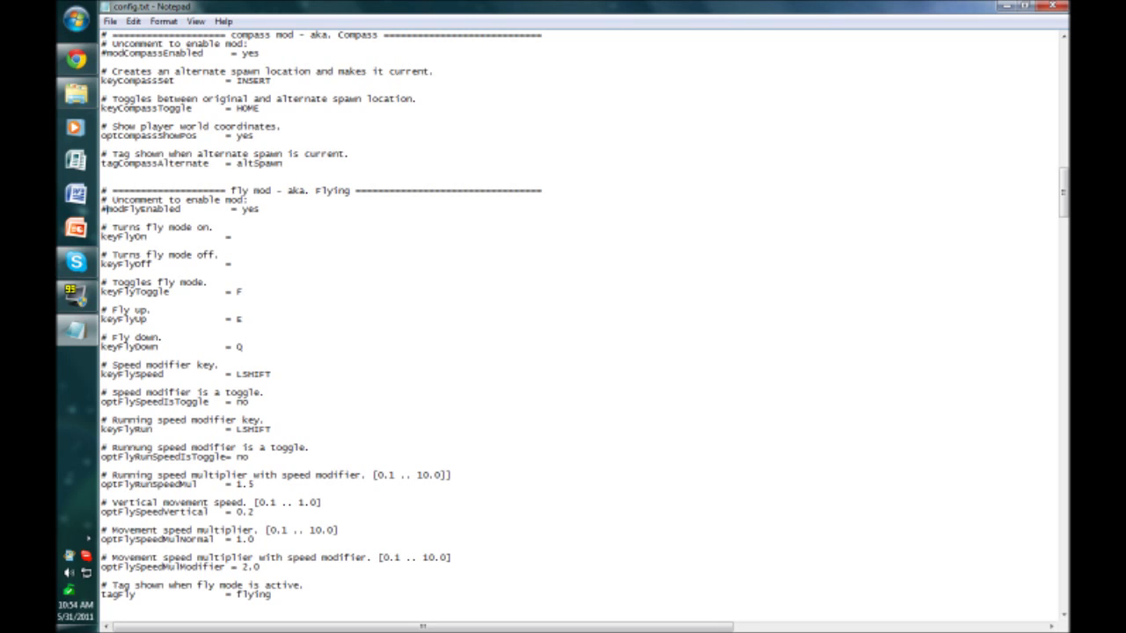
pyautogui.moveTo(101, 209); pyautogui.dragTo(261, 210)
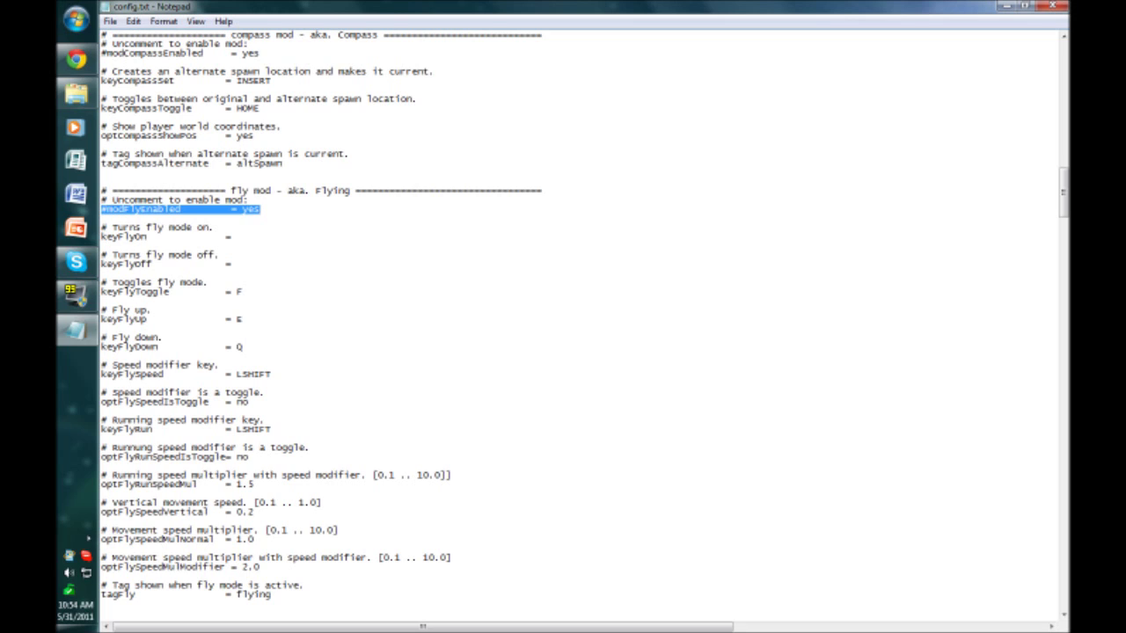
pyautogui.click(105, 209)
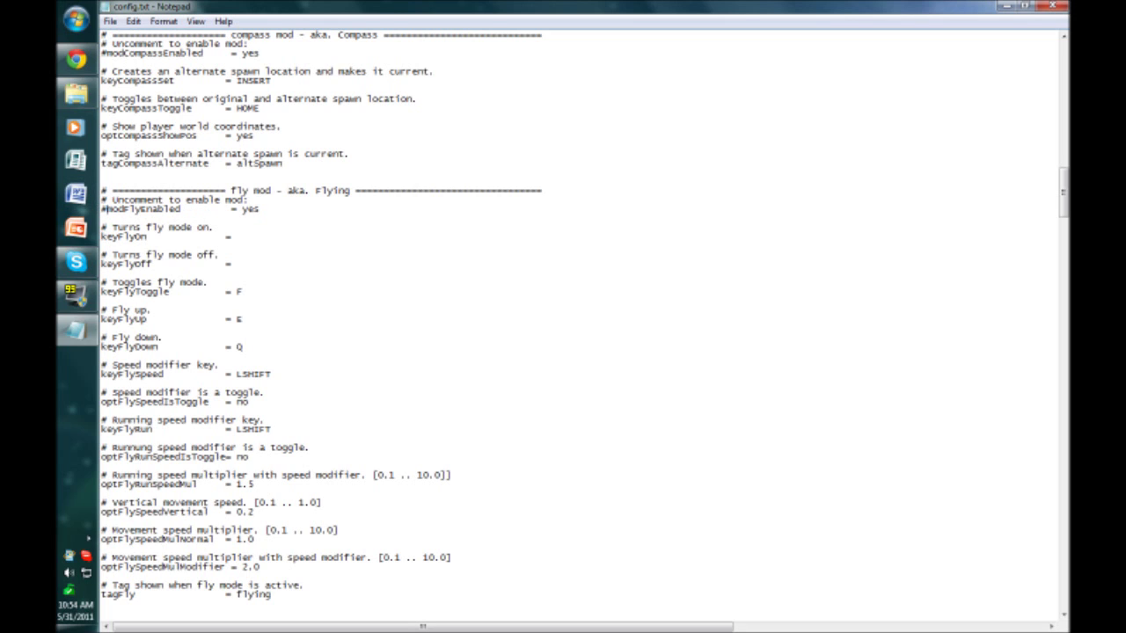
pyautogui.press('BackSpace')
# Set optFlySpeedIsToggle to yes, optFlySpeedVertical to 0.5, and optFlyRunSpeedMul, optFlySpeedMulNormal and optFlySpeedMulModifier to 5.0 in the fly mod section.
pyautogui.scroll(-2, 585, 324)
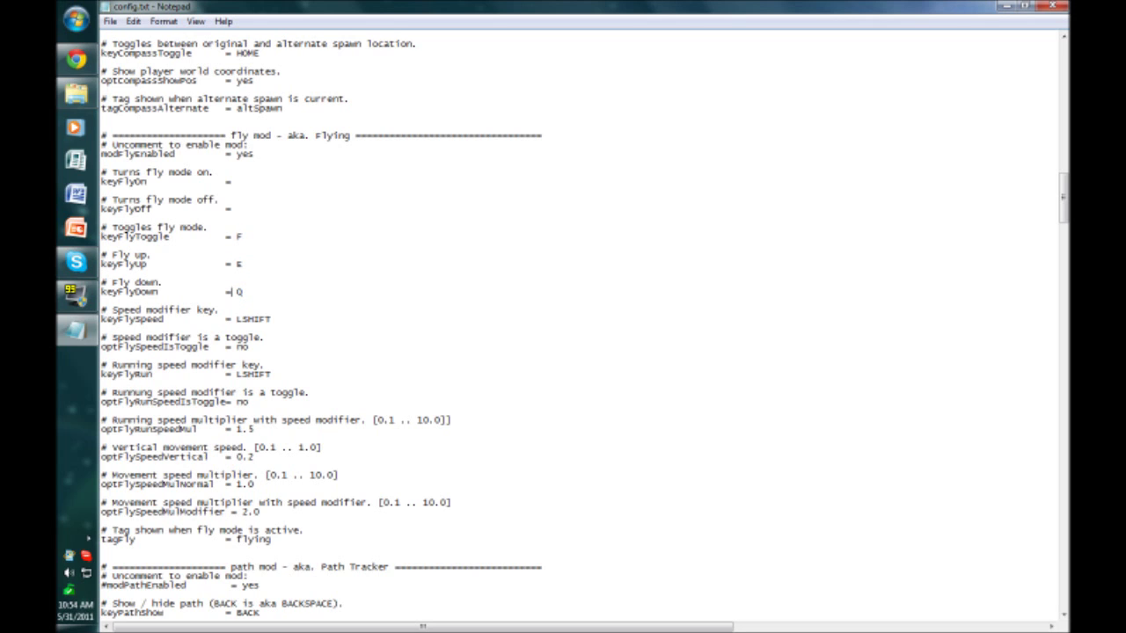
pyautogui.doubleClick(237, 237)
pyautogui.click(102, 247)
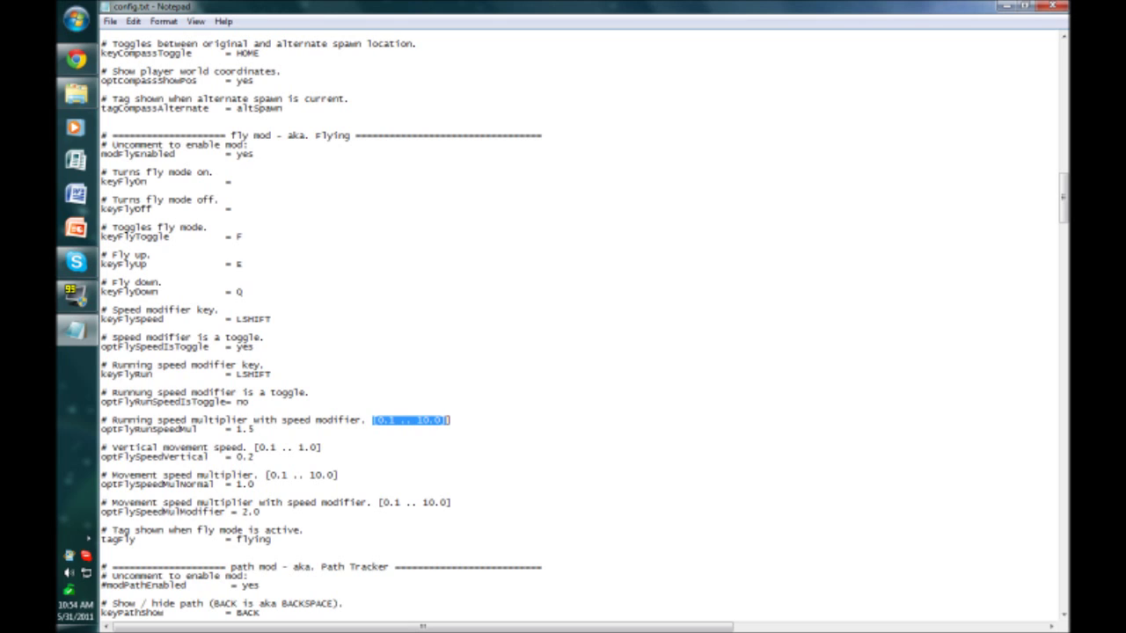
pyautogui.click(242, 430)
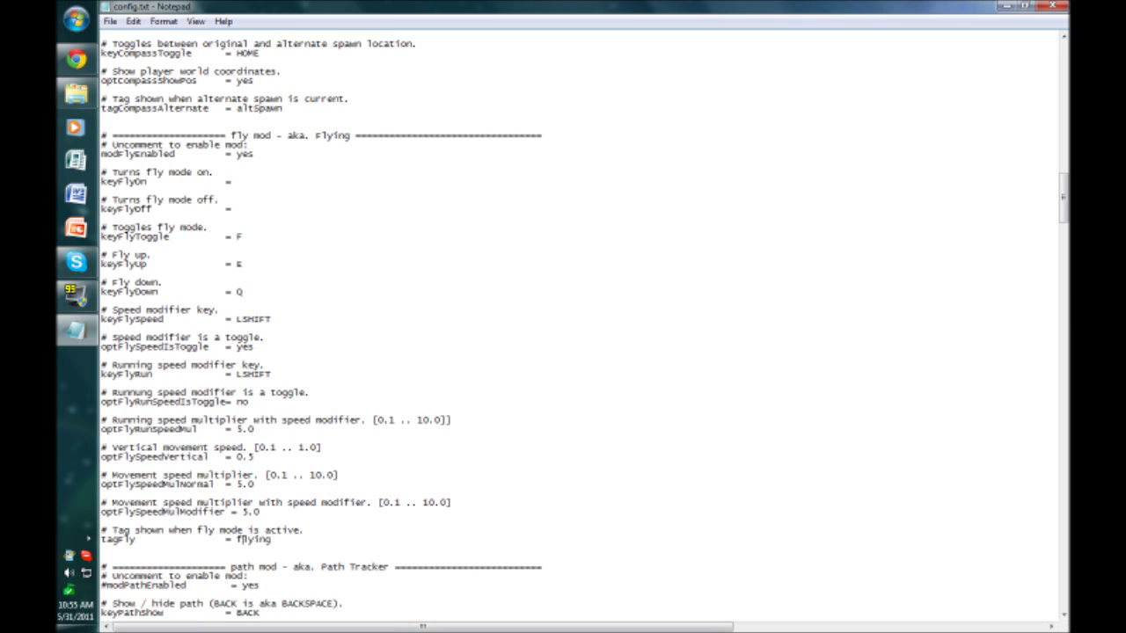
# Capitalize the tagFly value as Flying and save config.txt.
pyautogui.press('Delete')
pyautogui.write('F')
pyautogui.click(110, 22)
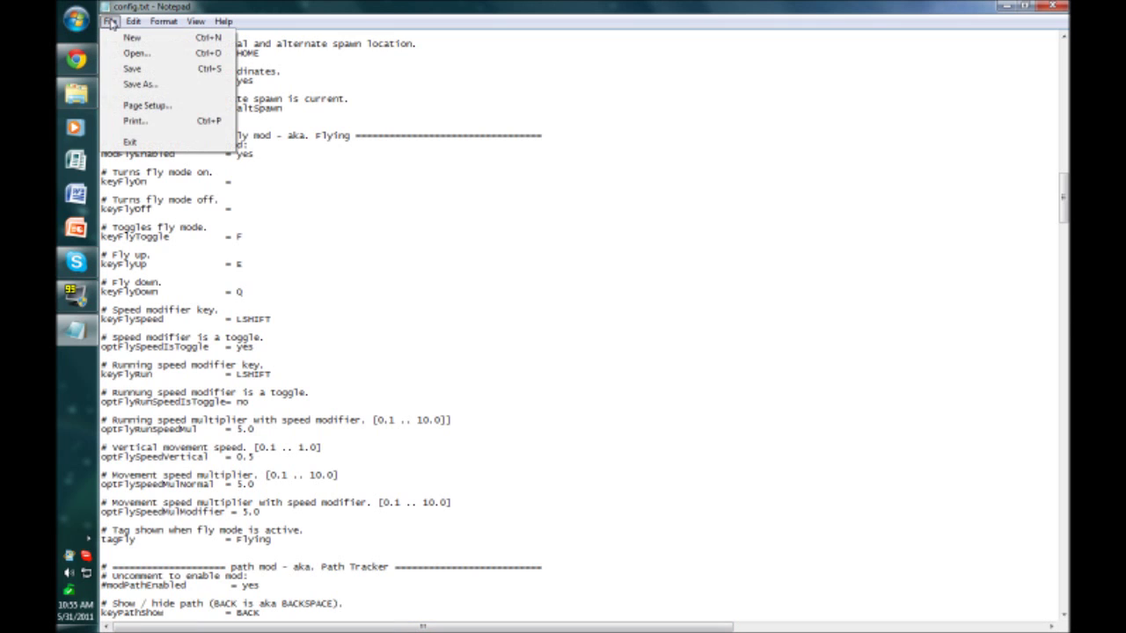
pyautogui.click(132, 69)
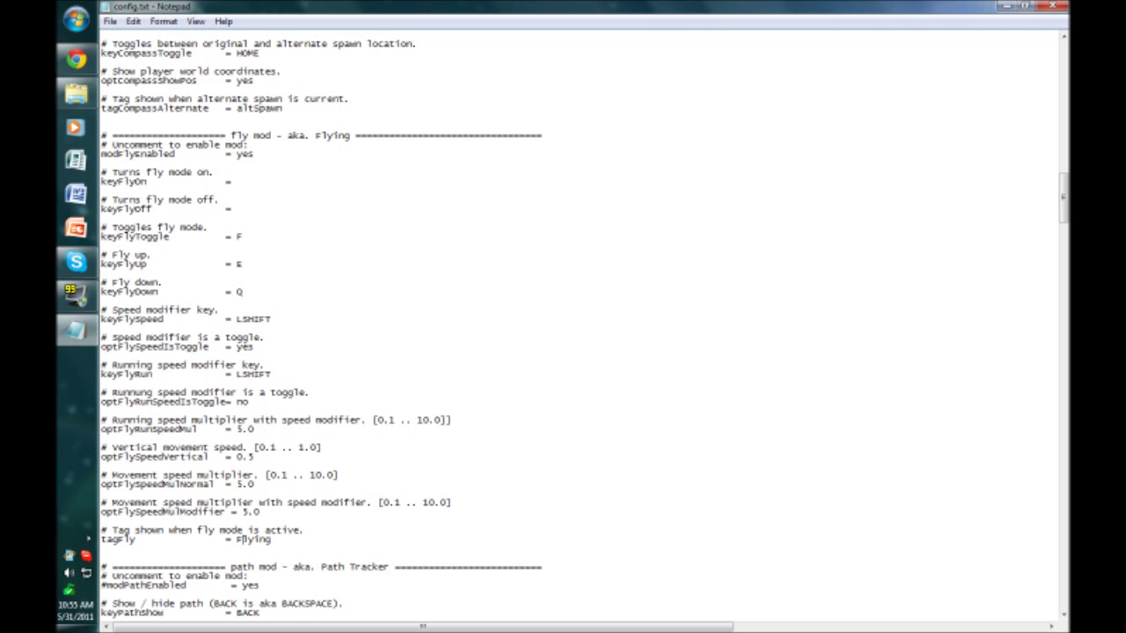
# Close the config.txt file and the zombe folder window.
pyautogui.scroll(20, 243, 540)
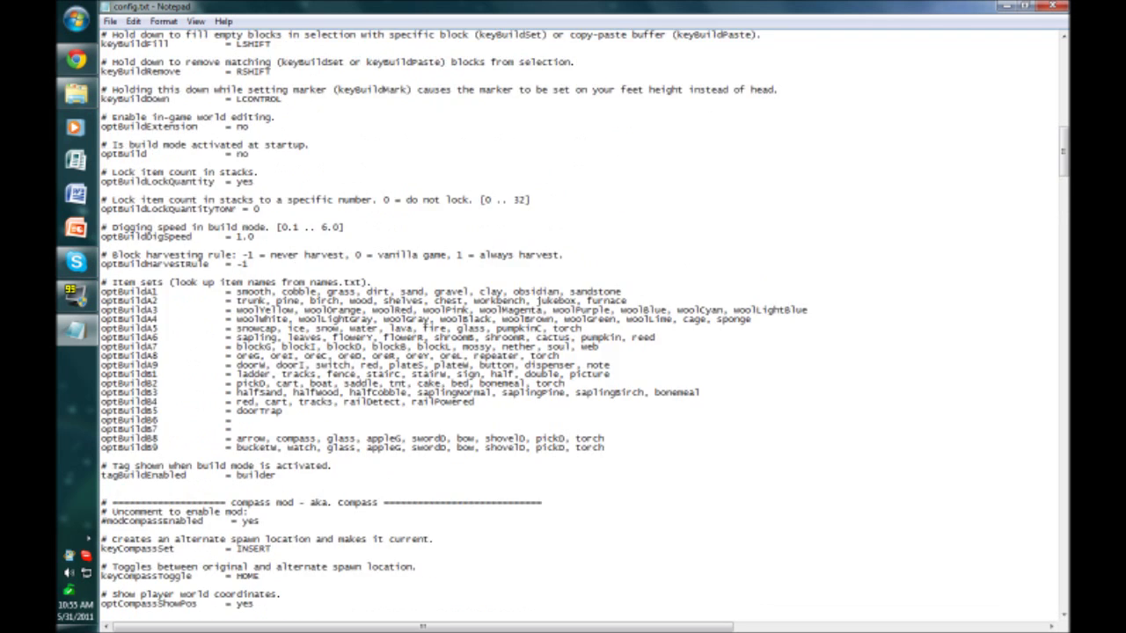
pyautogui.hotkey('alt', 'F4')
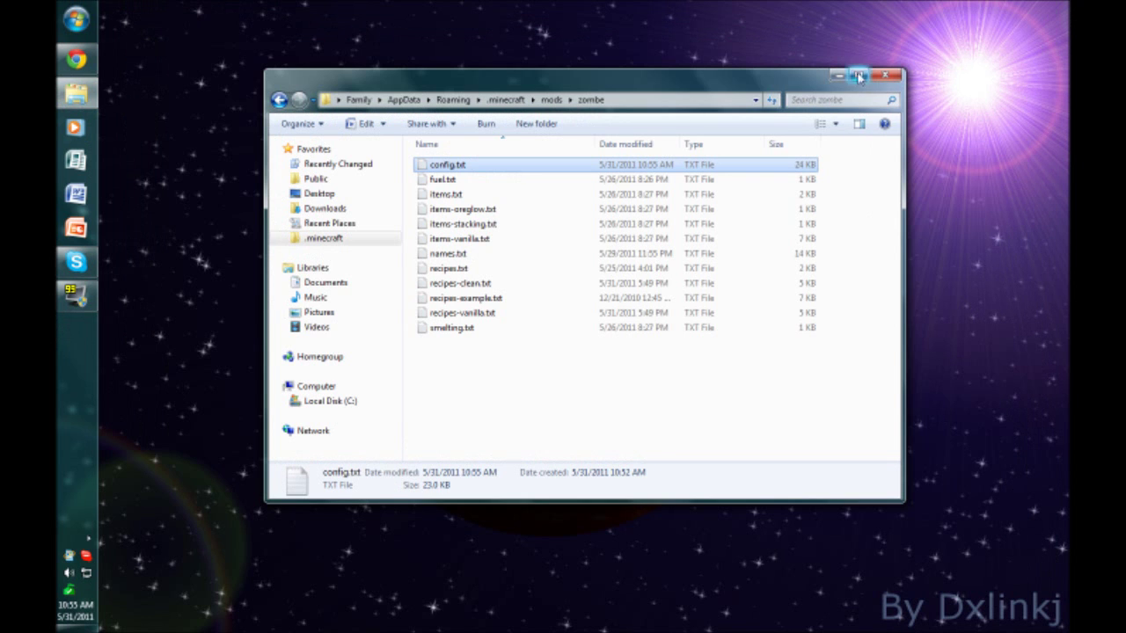
pyautogui.click(885, 77)
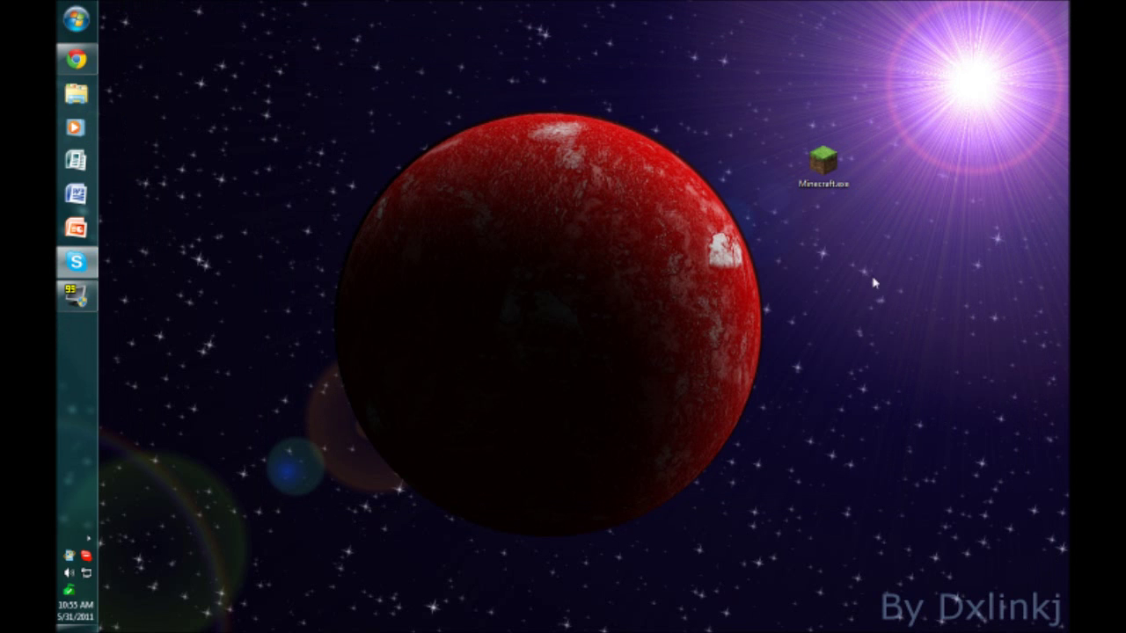
pyautogui.moveTo(261, 65); pyautogui.dragTo(849, 567)
pyautogui.moveTo(313, 96); pyautogui.dragTo(948, 549)
pyautogui.moveTo(249, 70); pyautogui.dragTo(844, 576)
pyautogui.moveTo(214, 60); pyautogui.dragTo(1068, 632)
pyautogui.moveTo(893, 102); pyautogui.dragTo(616, 295)
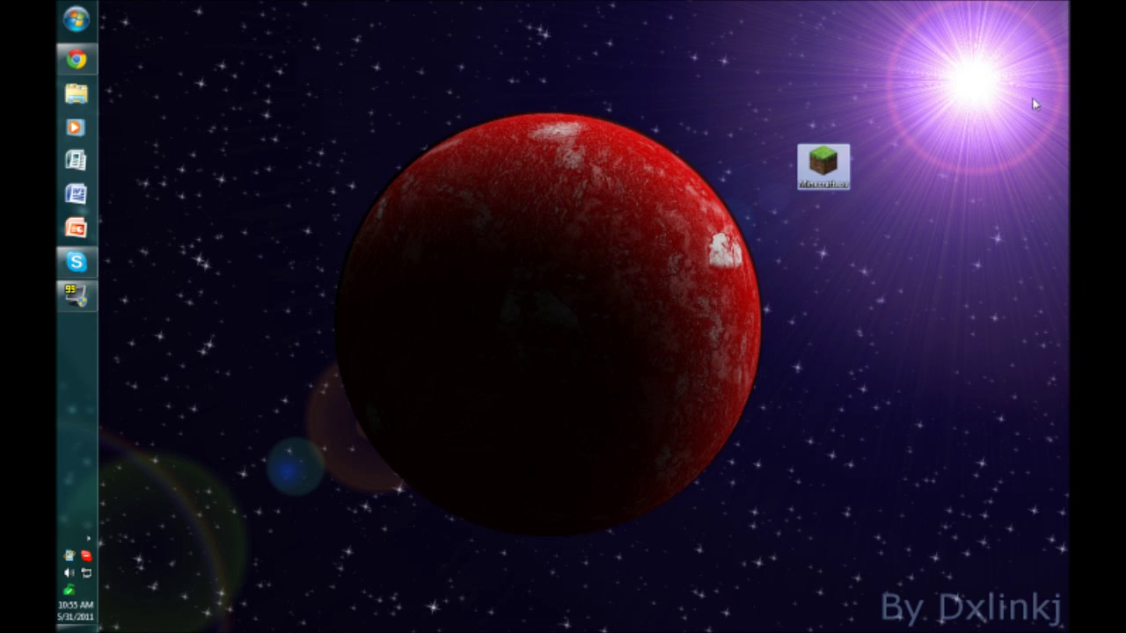
pyautogui.click(1005, 176)
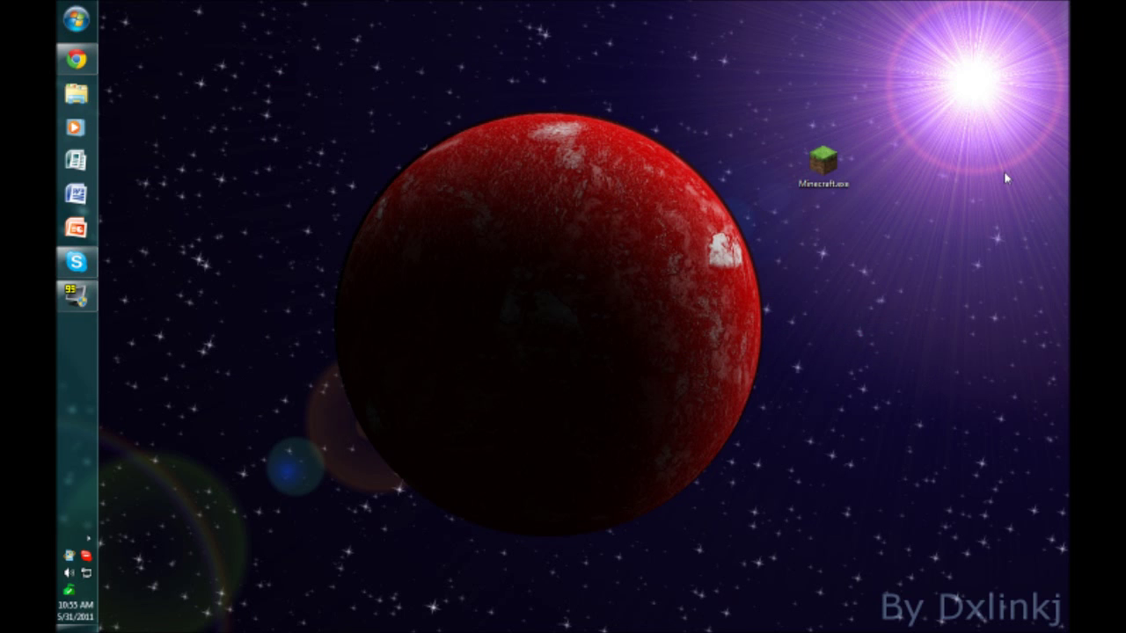
# Run Minecraft.exe from the desktop, allow it past the security warning, and log in with the saved account.
pyautogui.doubleClick(823, 166)
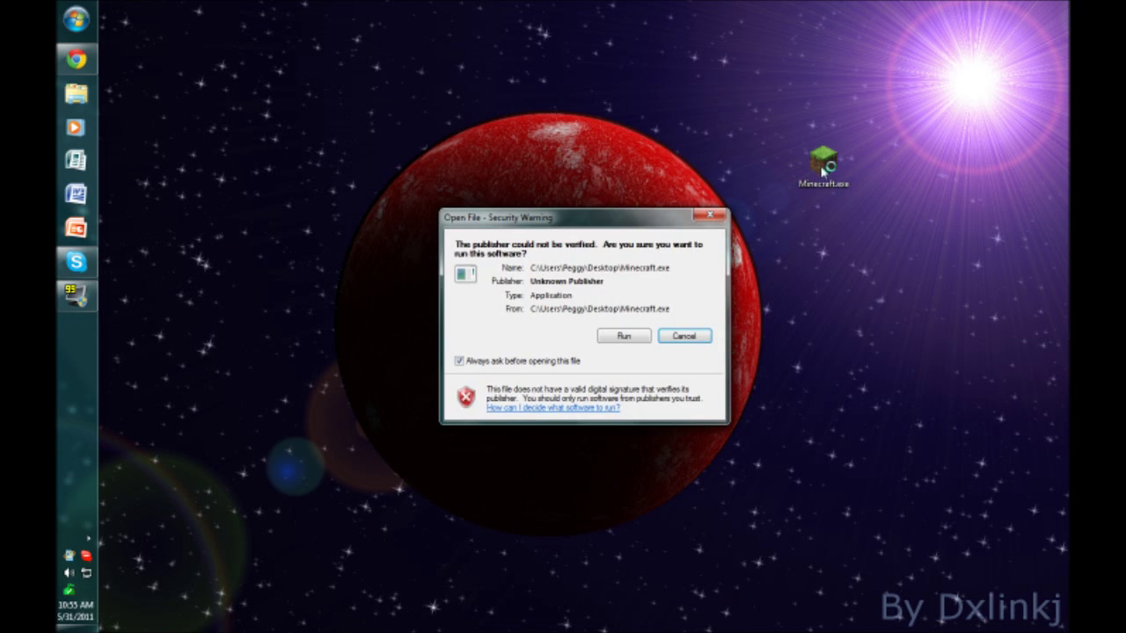
pyautogui.click(643, 336)
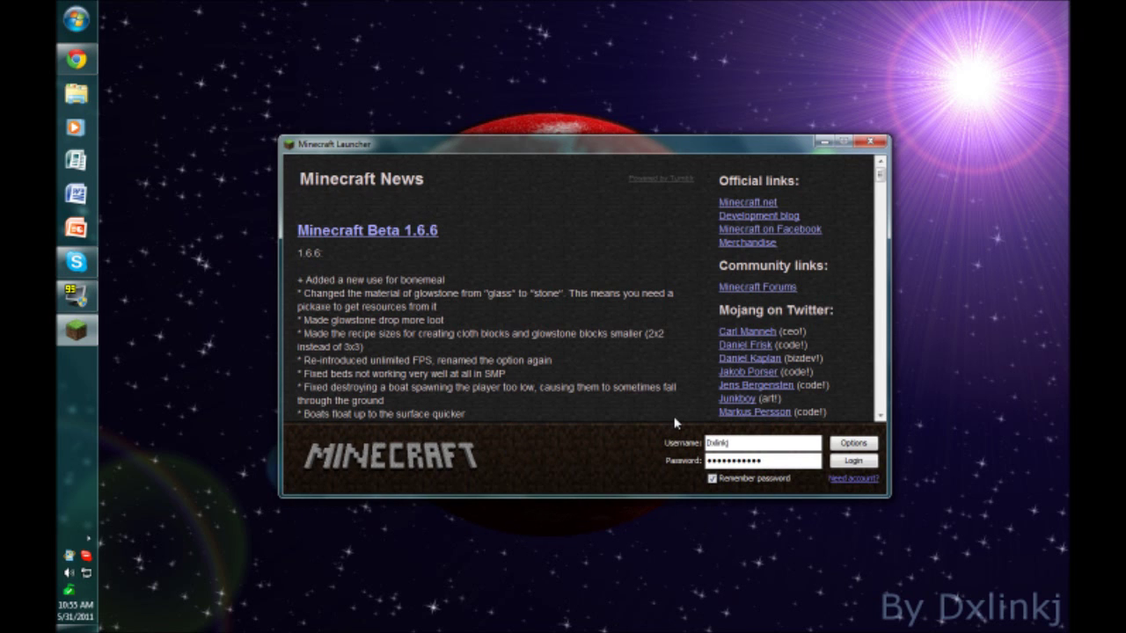
pyautogui.click(852, 463)
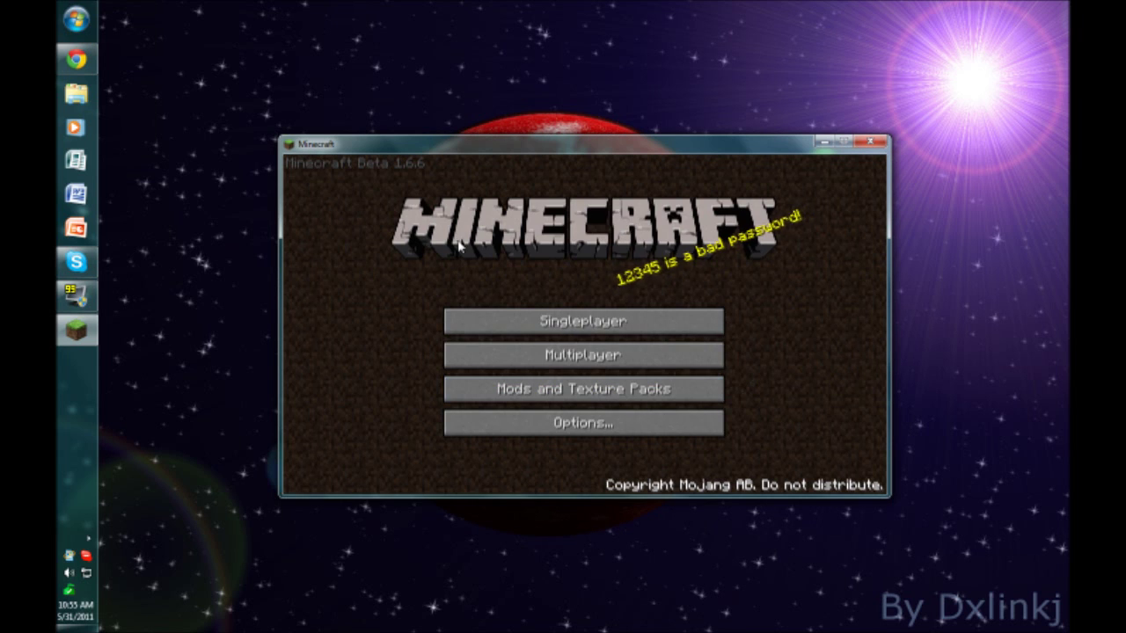
# Load the singleplayer world Computer World and walk forward in it.
pyautogui.click(499, 331)
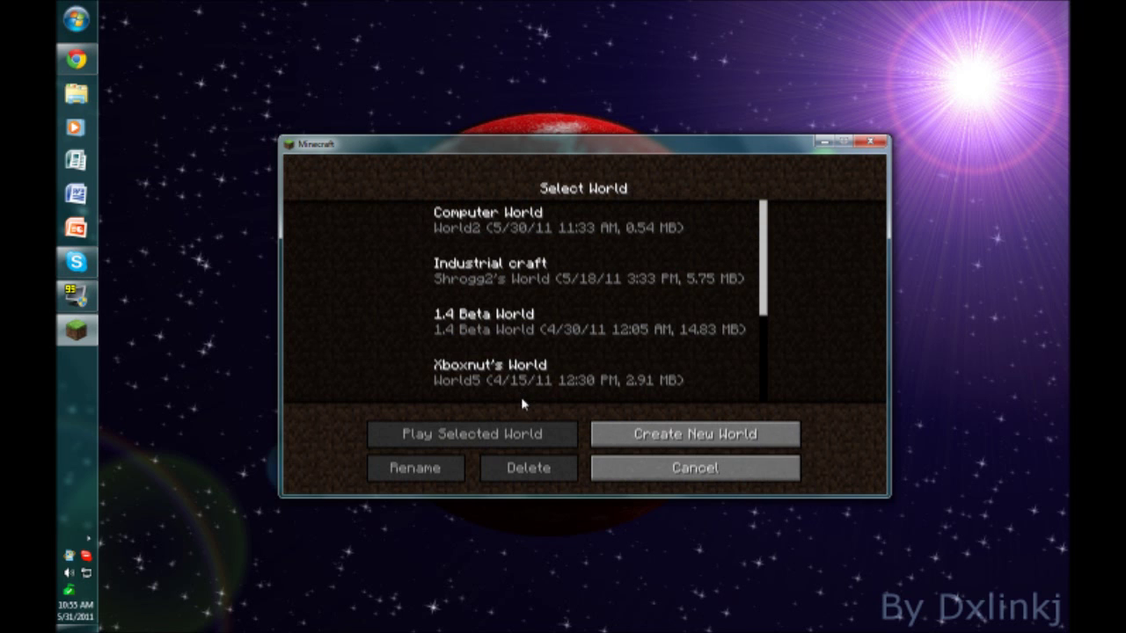
pyautogui.doubleClick(519, 224)
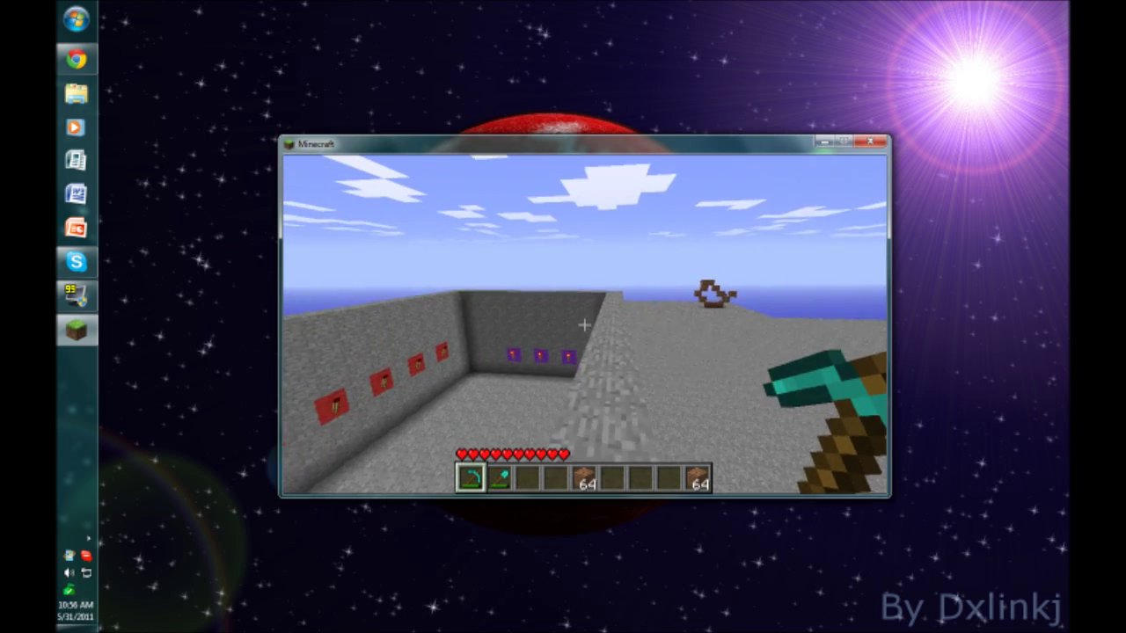
pyautogui.press('w')
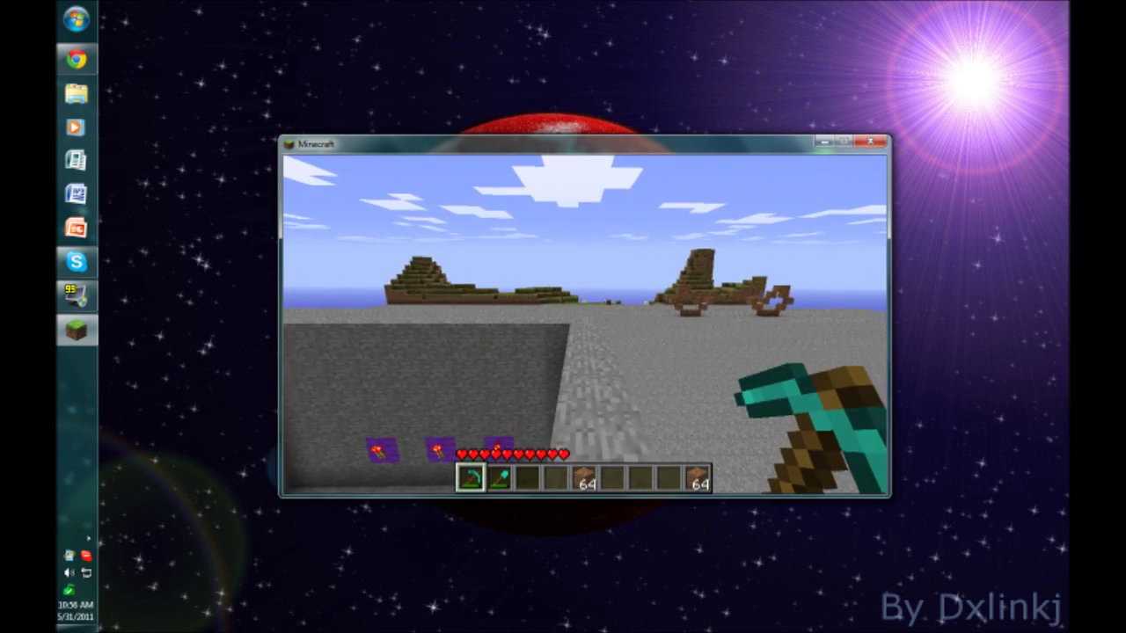
# Pause and close the game, then relaunch Minecraft.exe and log in with the saved account.
pyautogui.press('Escape')
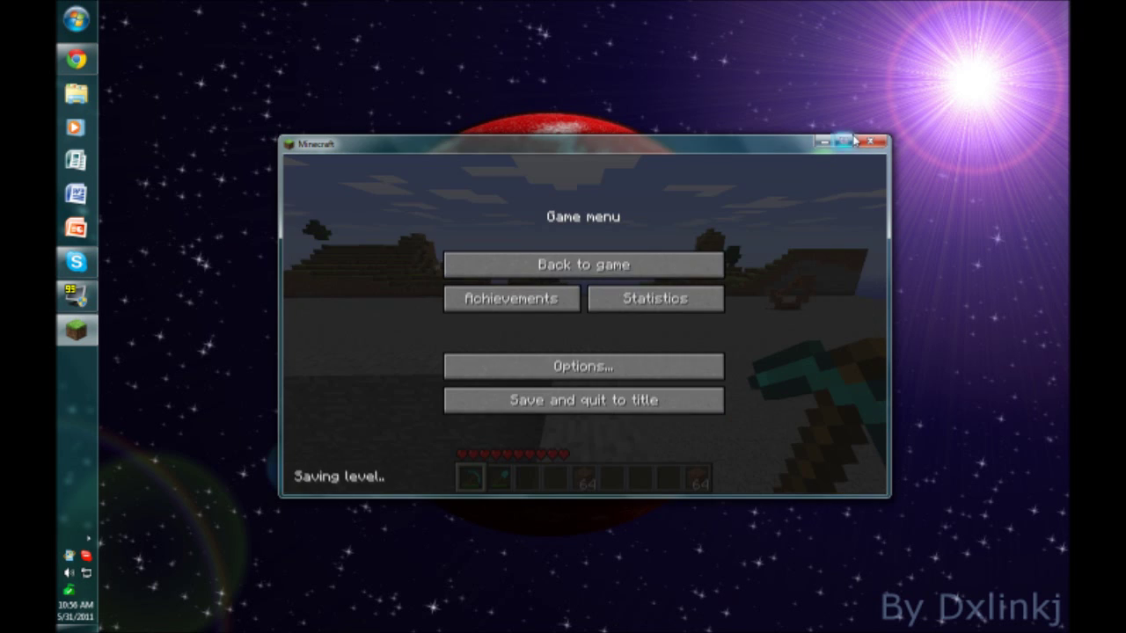
pyautogui.click(871, 140)
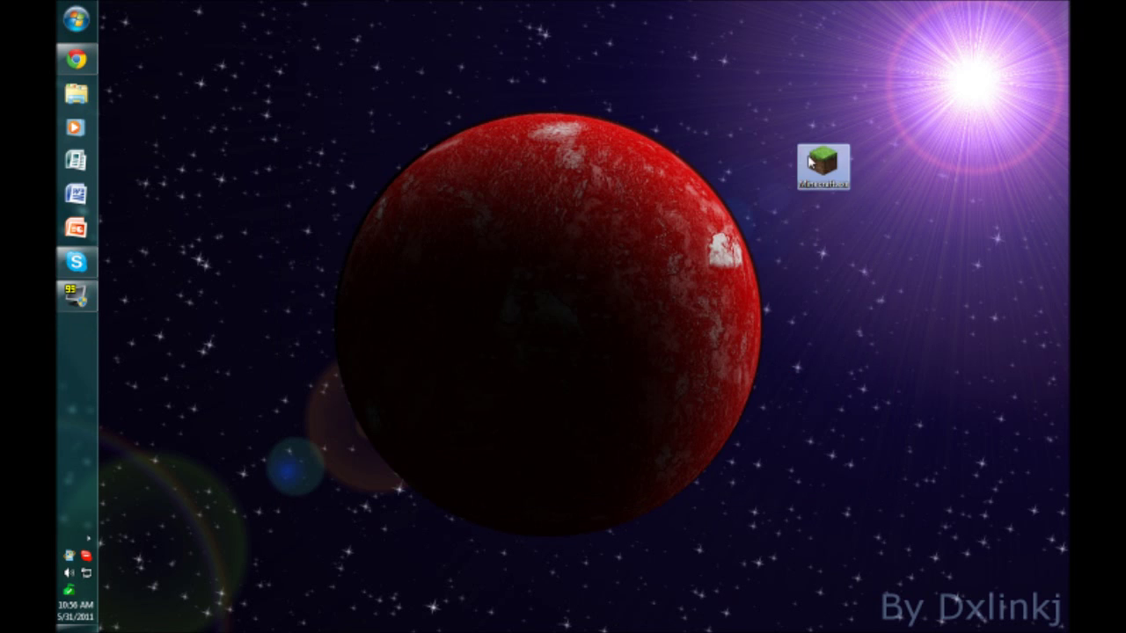
pyautogui.doubleClick(824, 162)
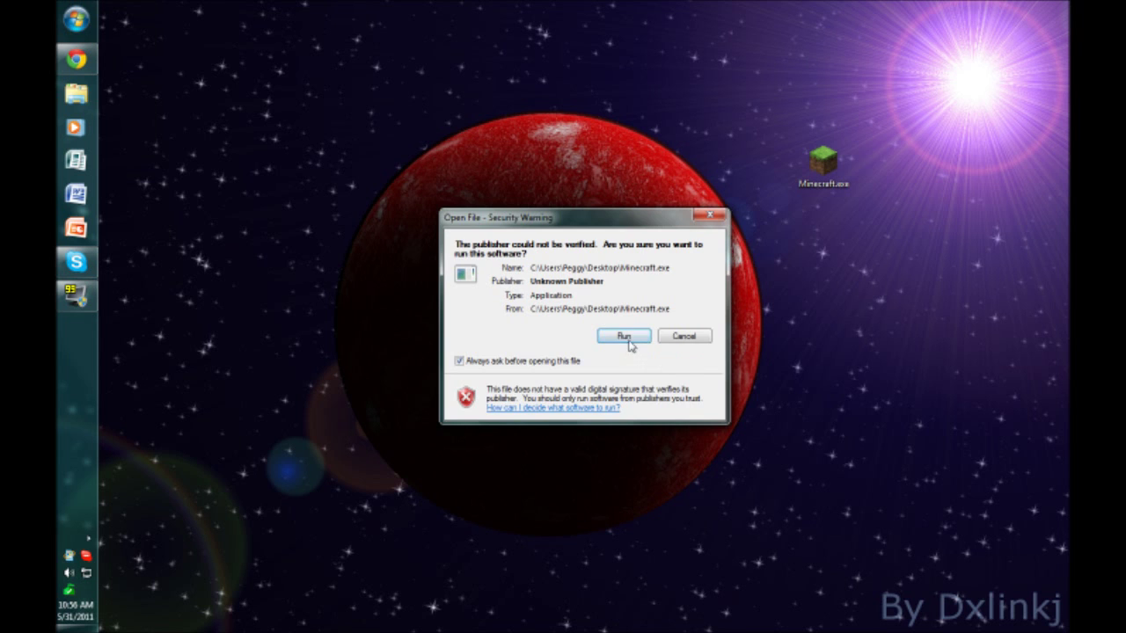
pyautogui.click(627, 338)
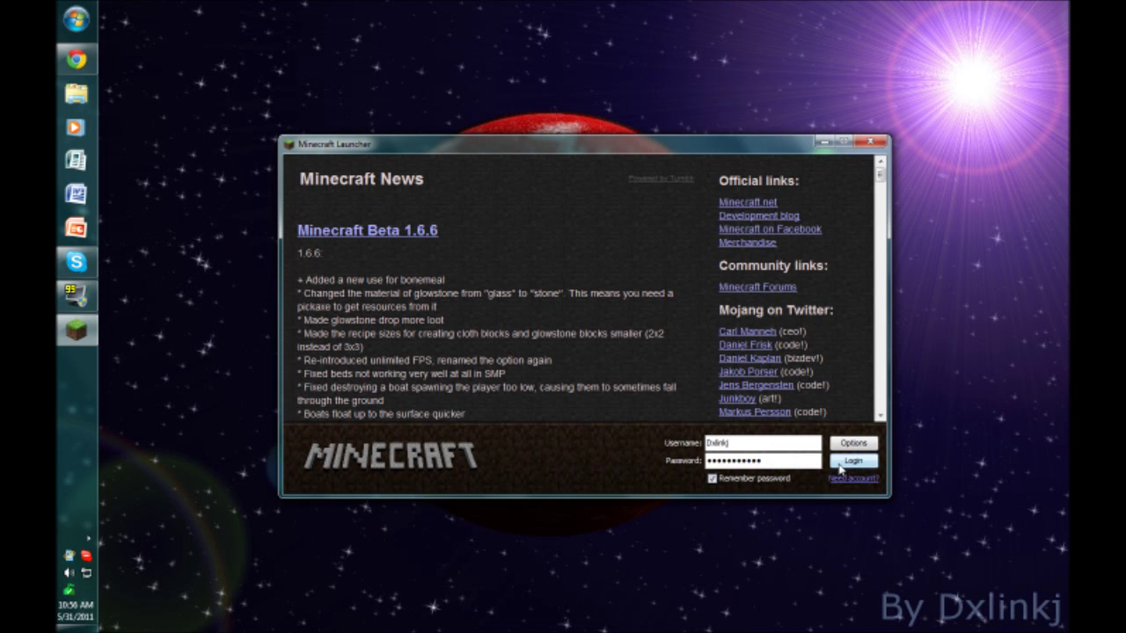
pyautogui.click(840, 467)
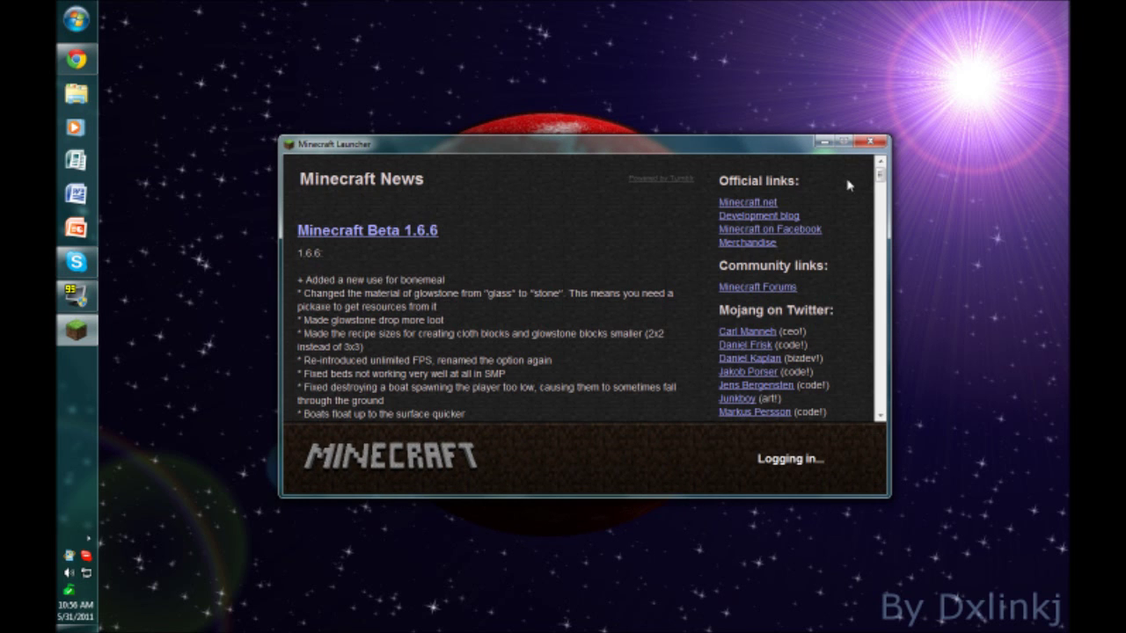
# Maximize the game window, load the singleplayer world Computer World, and walk forward in it.
pyautogui.click(849, 143)
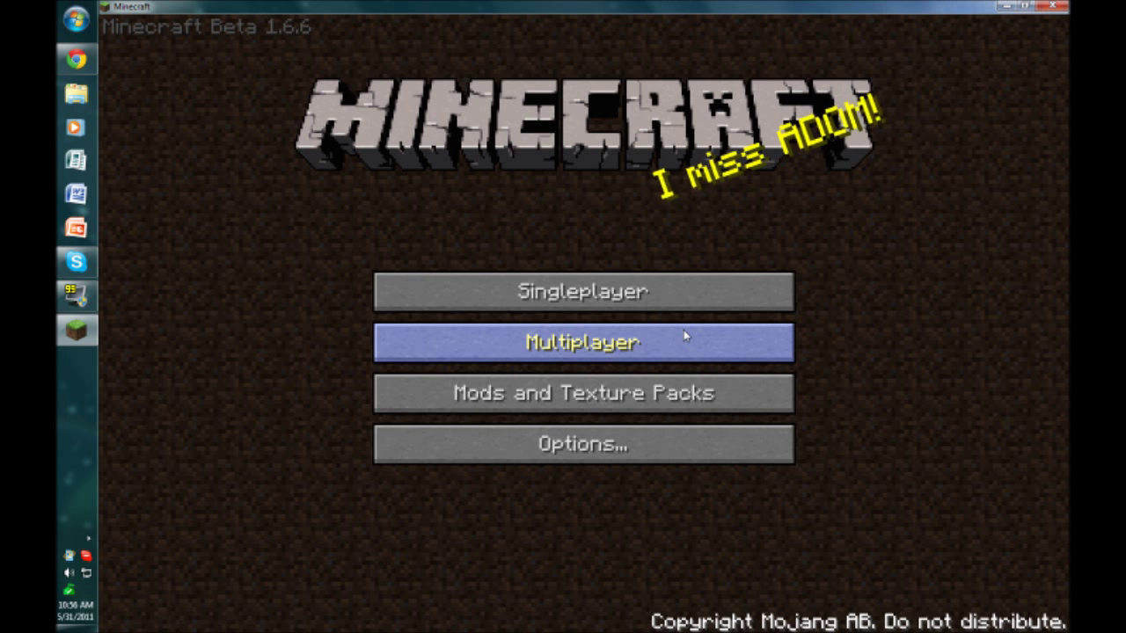
pyautogui.click(691, 307)
pyautogui.click(470, 130)
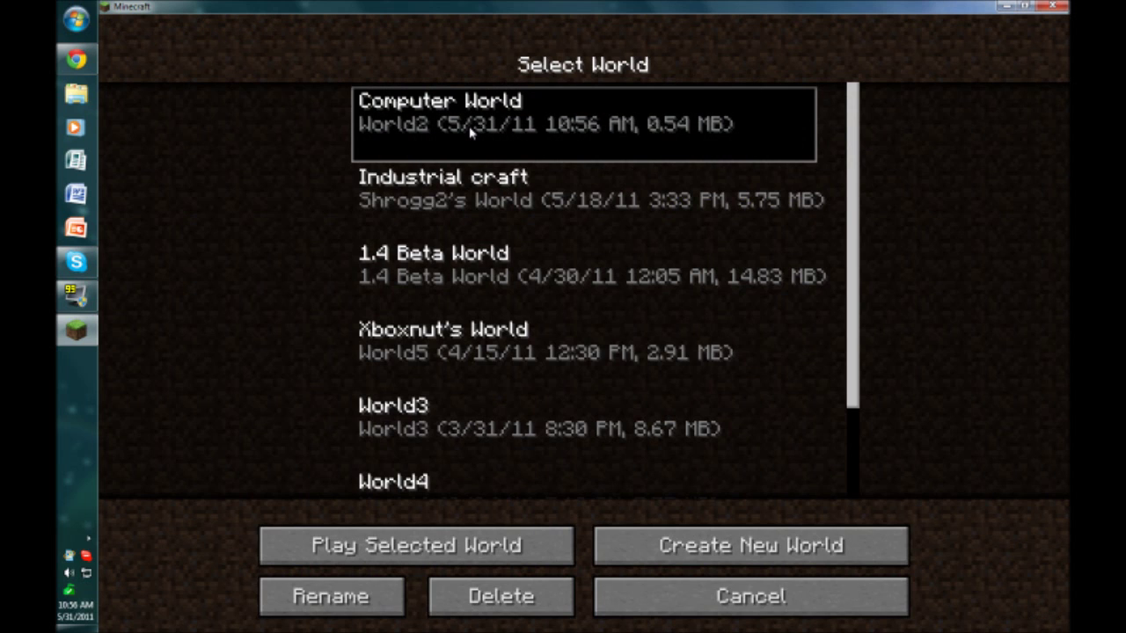
pyautogui.click(470, 130)
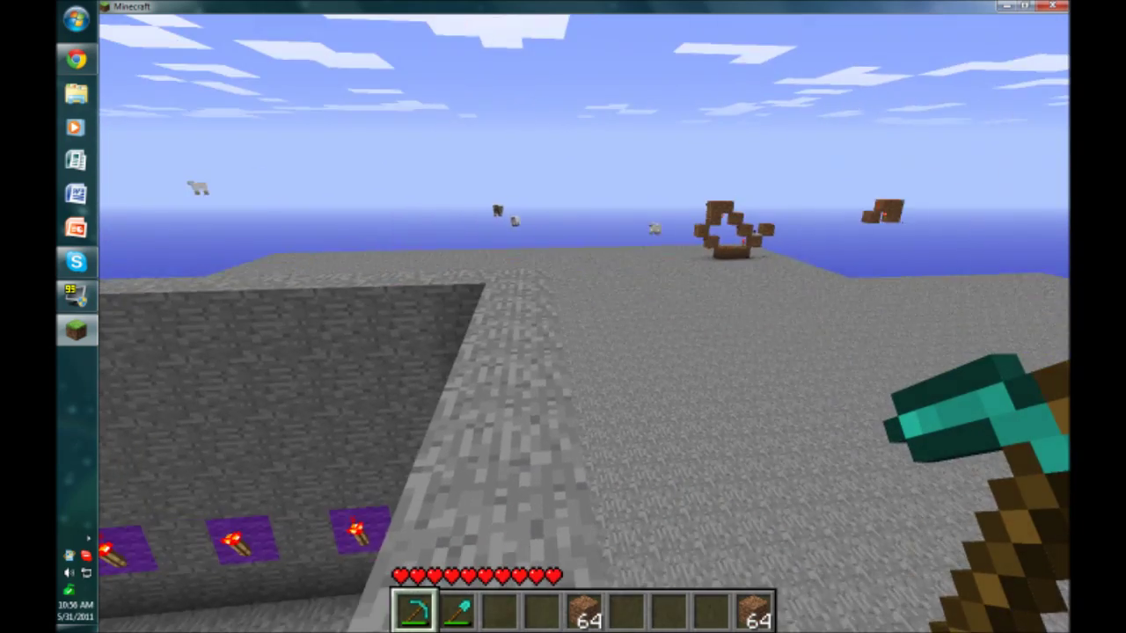
pyautogui.press('w')
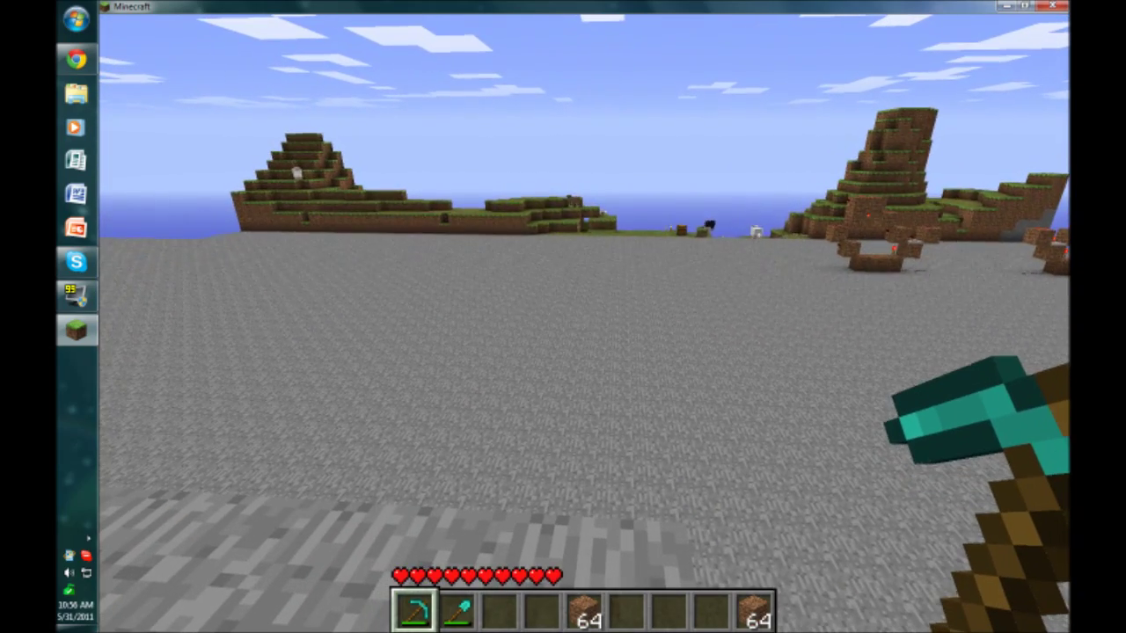
# Turn on the fly mod, fly up over the landscape and past the redstone structures, and turn flying off beside the stone enclosure.
pyautogui.press('f')
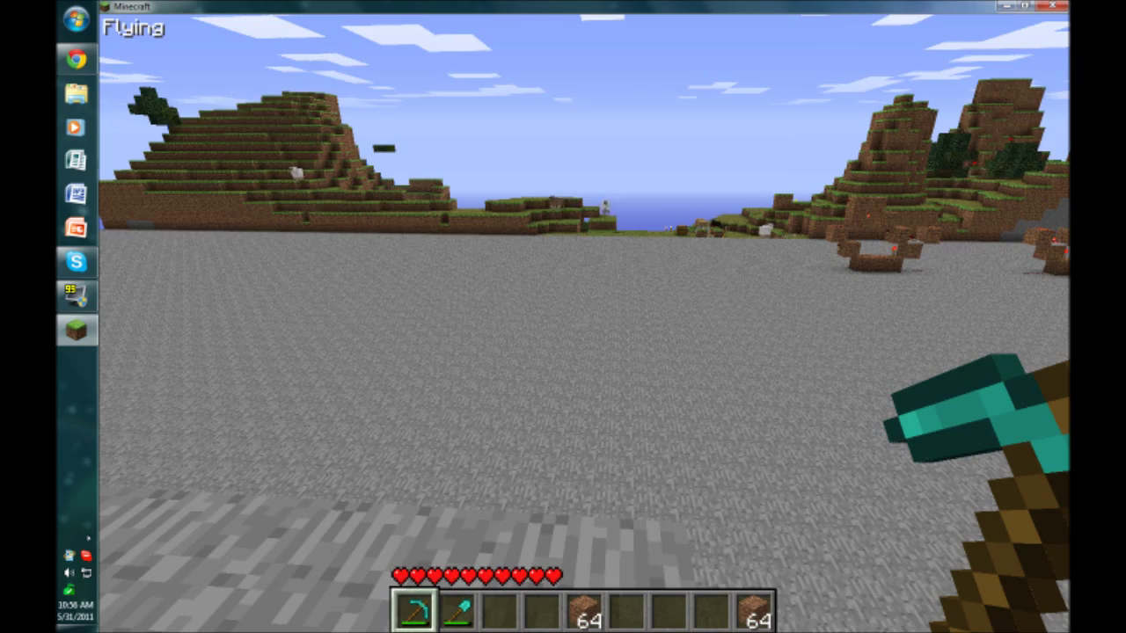
pyautogui.press('w')
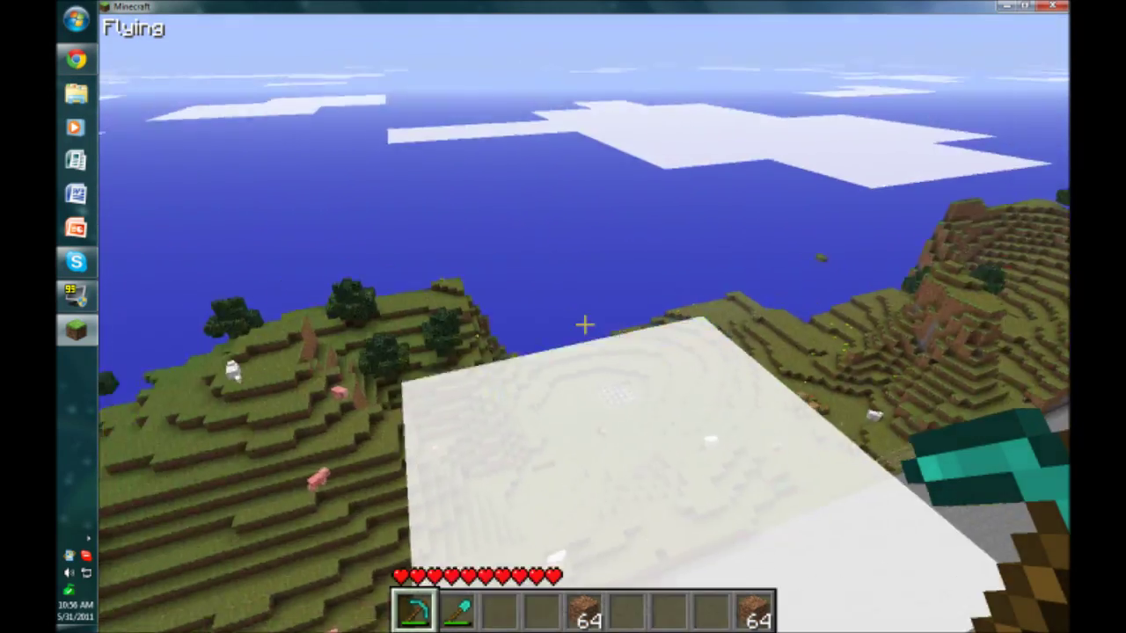
pyautogui.press('space')
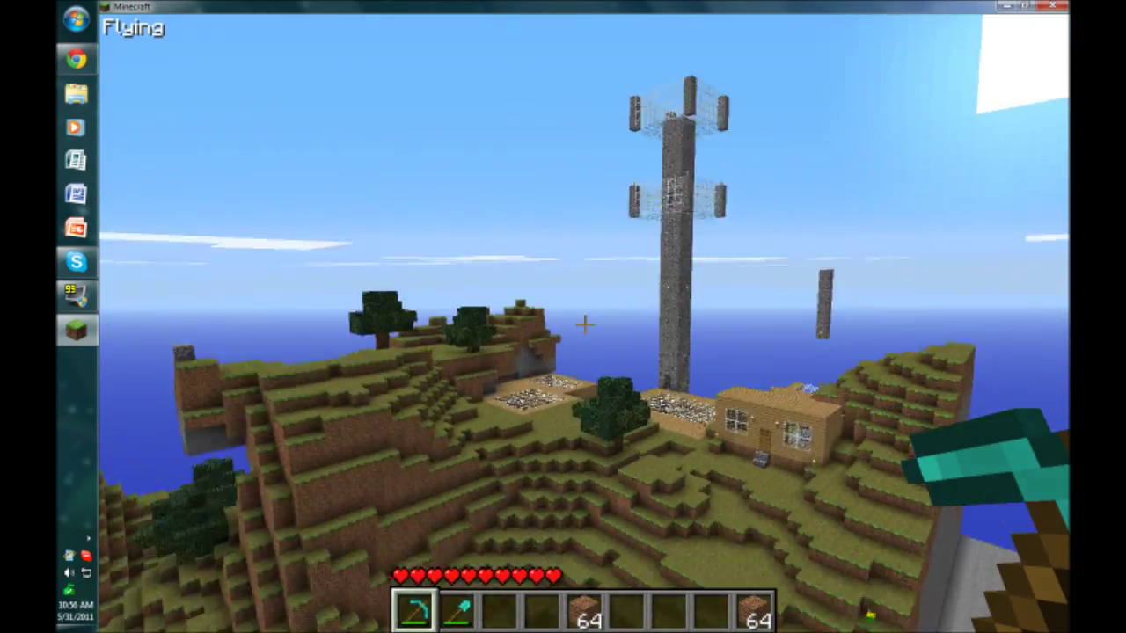
pyautogui.press('shift')
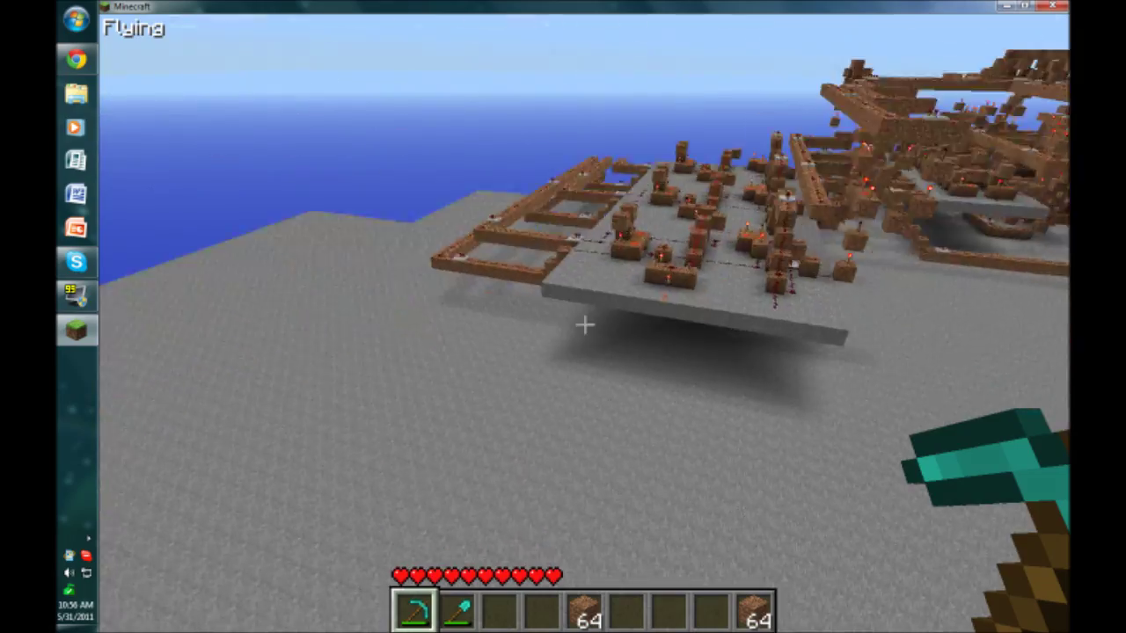
pyautogui.press('w')
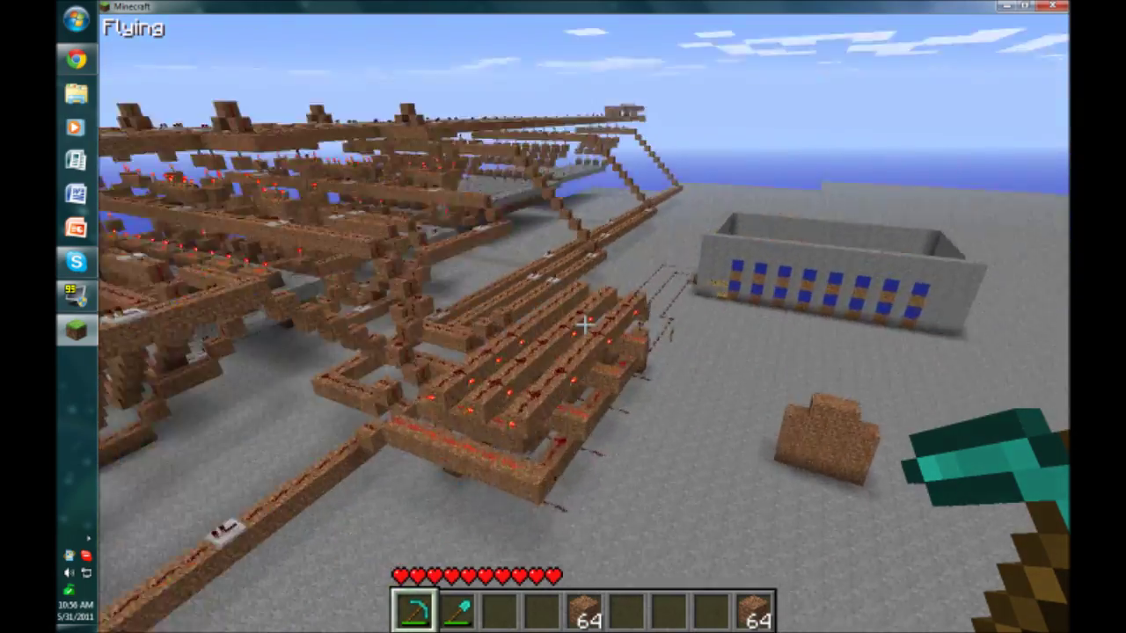
pyautogui.press('w')
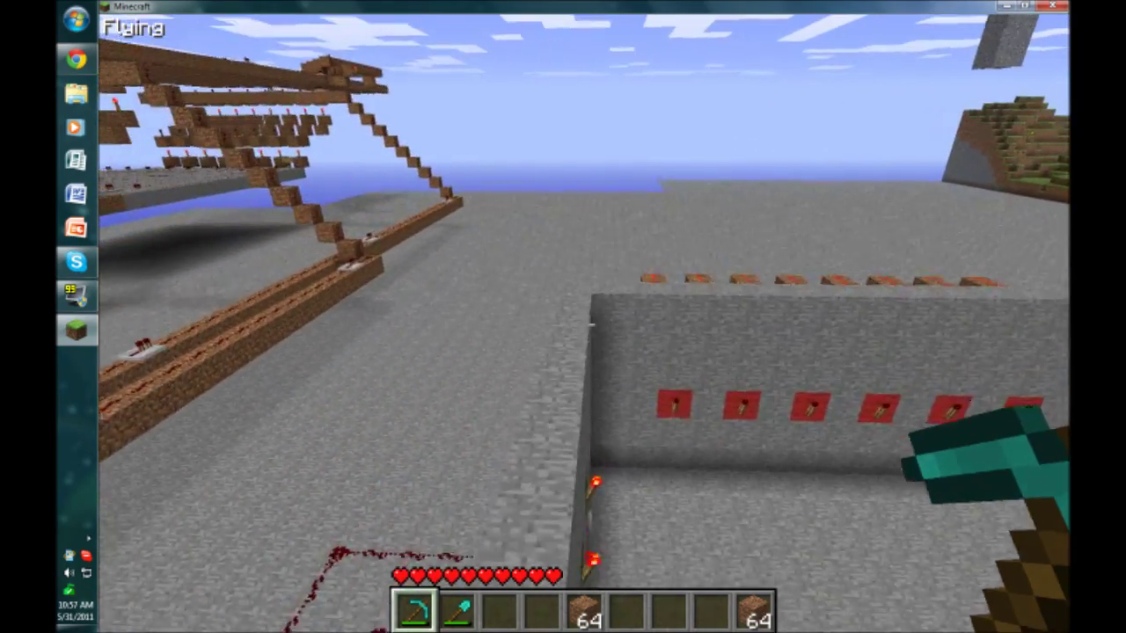
pyautogui.press('w')
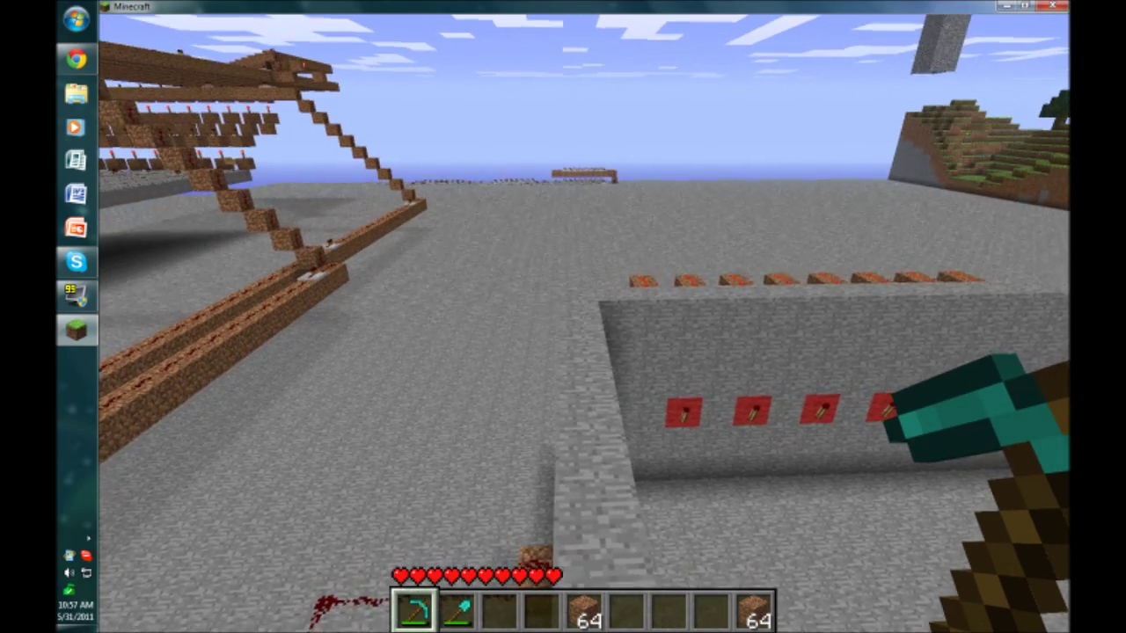
# Save and quit the world to the title screen, and close Minecraft.
pyautogui.press('Escape')
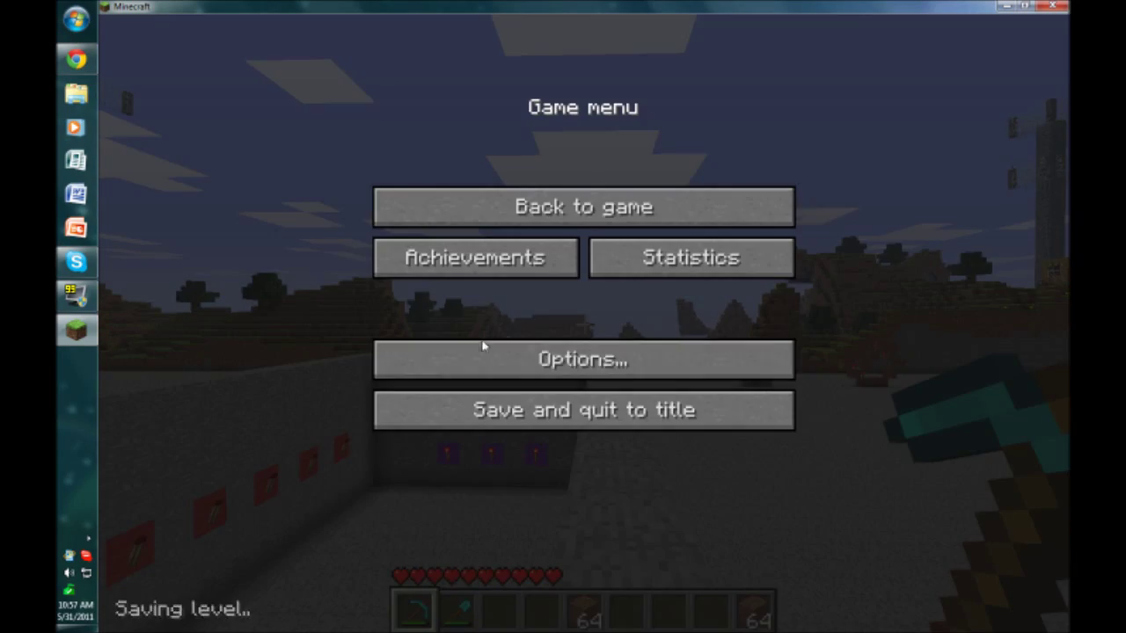
pyautogui.click(516, 427)
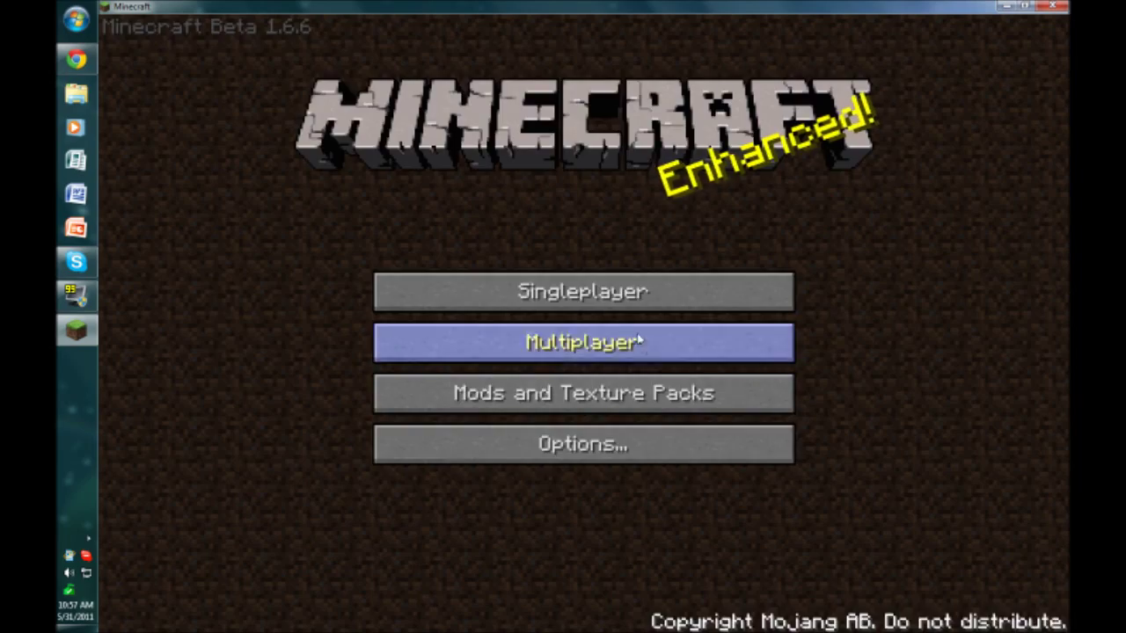
pyautogui.hotkey('alt', 'F4')
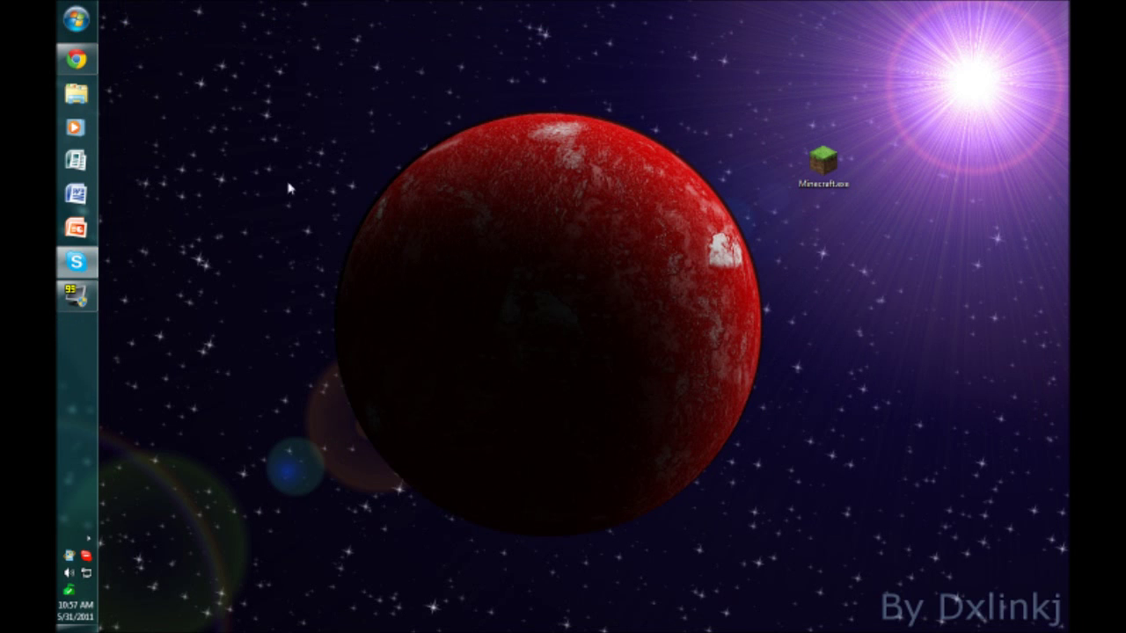
# Switch to Chrome, show the beginning of the Zombe's modpack forum topic, and close the browser.
pyautogui.moveTo(76, 59)
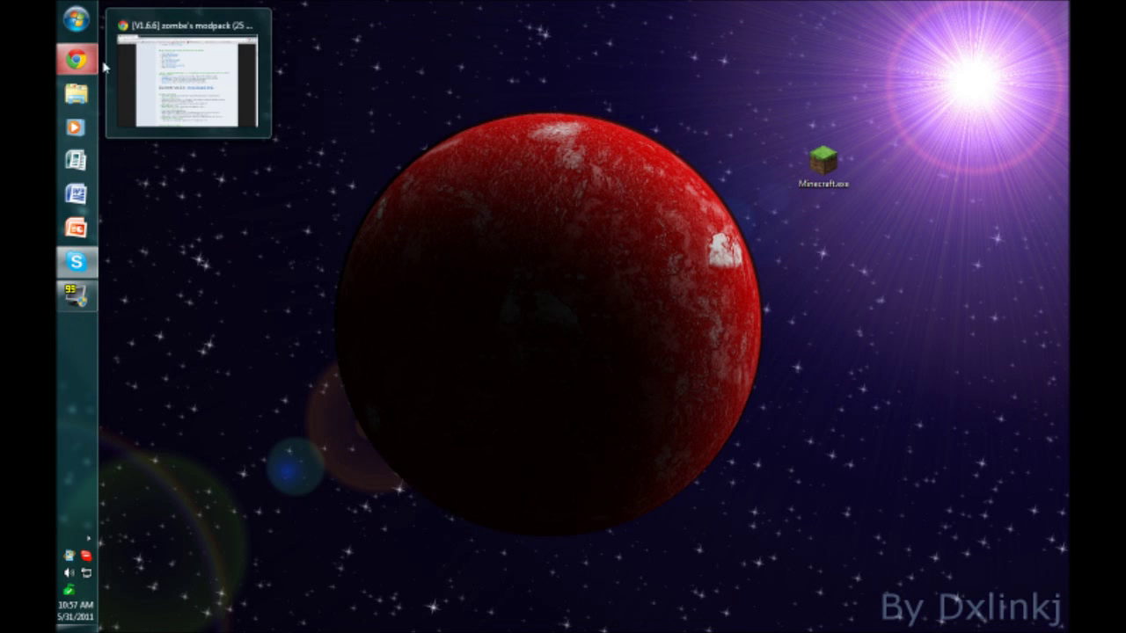
pyautogui.click(151, 80)
pyautogui.scroll(7, 444, 286)
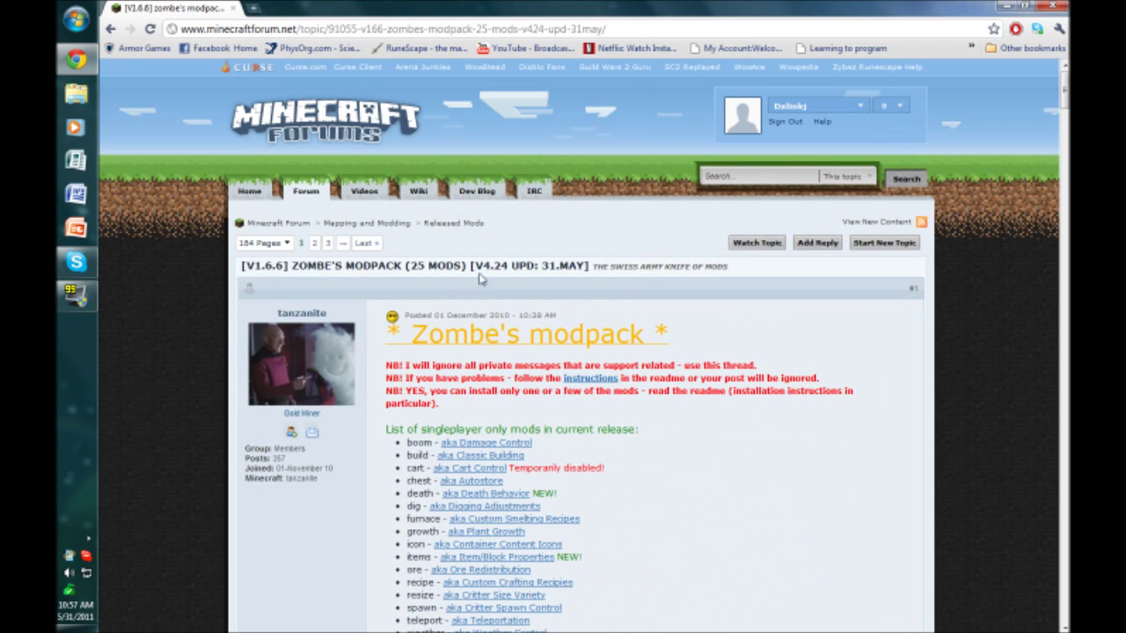
pyautogui.click(1058, 5)
pyautogui.moveTo(918, 565); pyautogui.dragTo(250, 63)
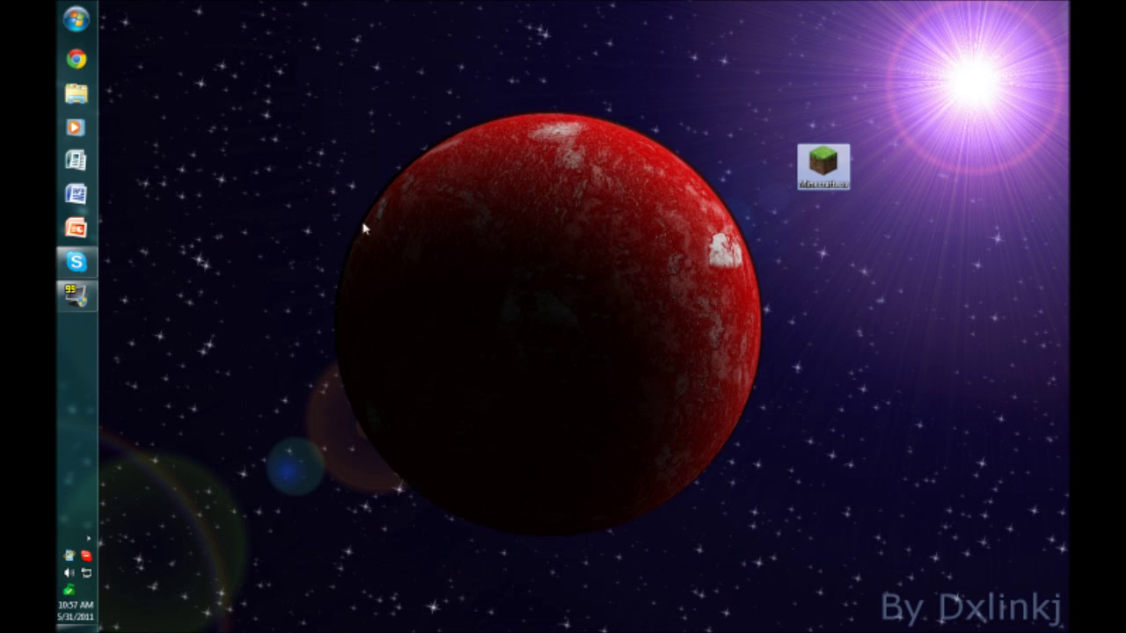
pyautogui.moveTo(739, 558); pyautogui.dragTo(214, 126)
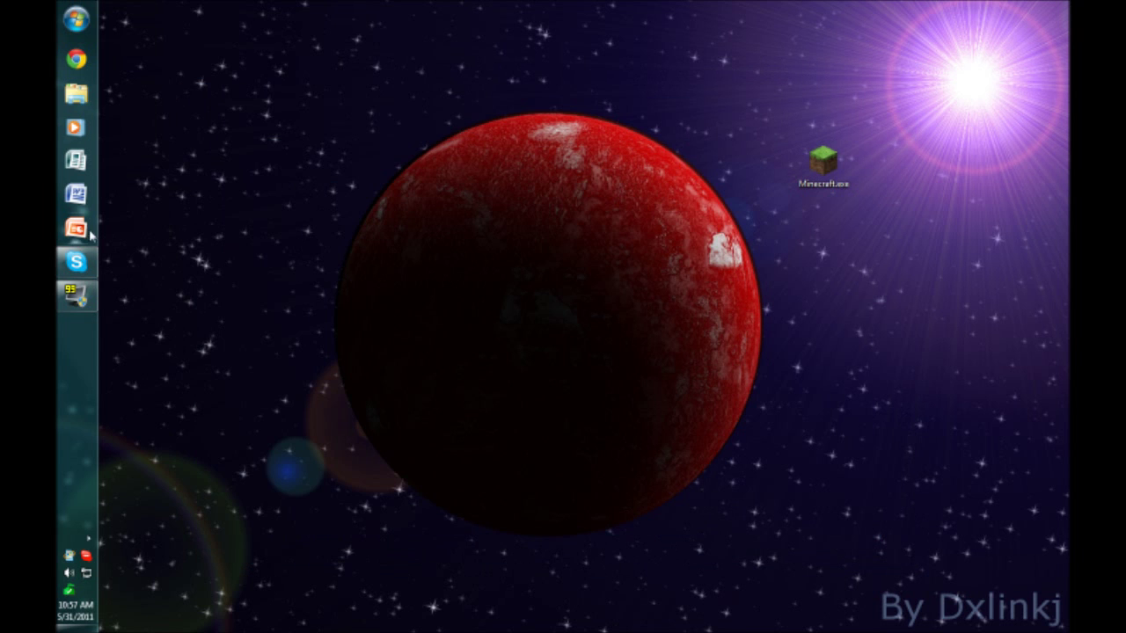
# Open the .minecraft folder in Windows Explorer, look into its bin folder, and return to .minecraft.
pyautogui.click(76, 93)
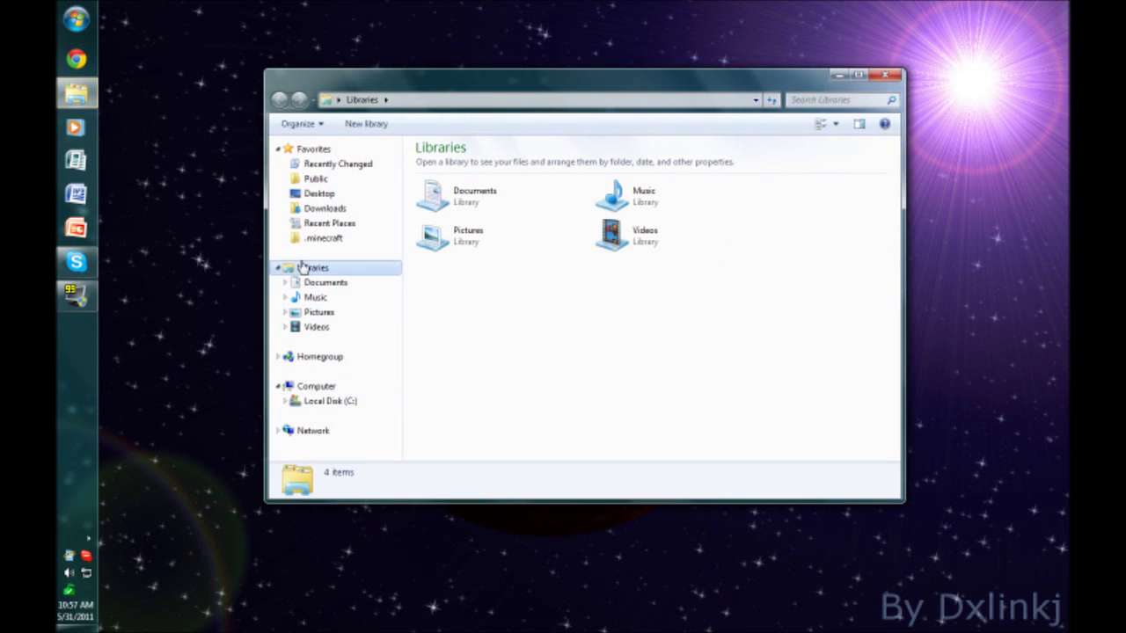
pyautogui.click(319, 238)
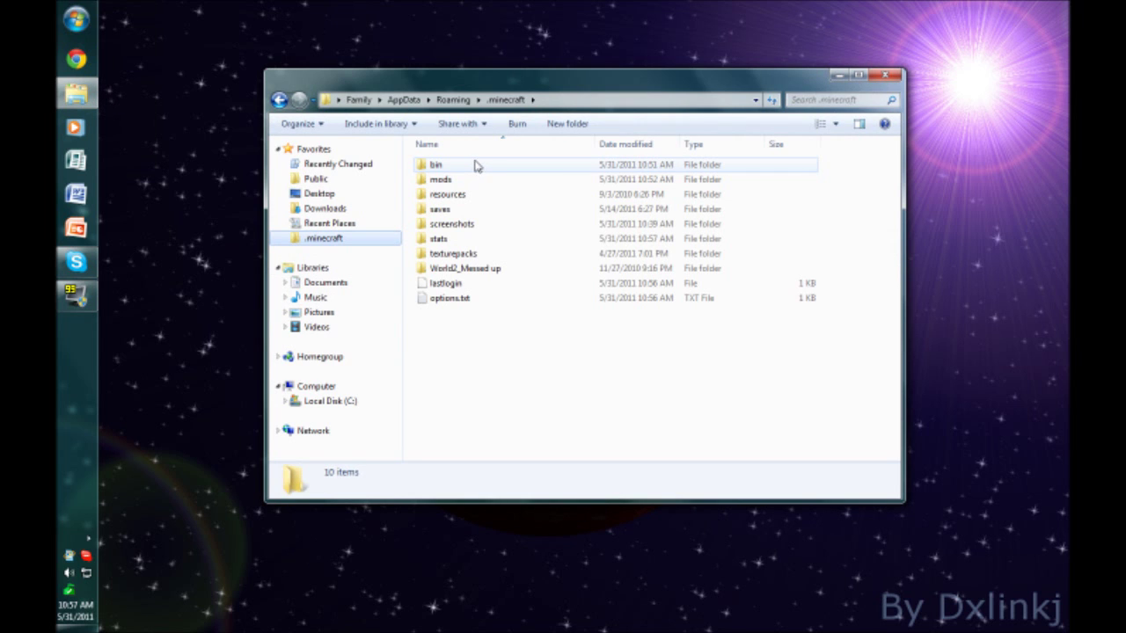
pyautogui.doubleClick(475, 165)
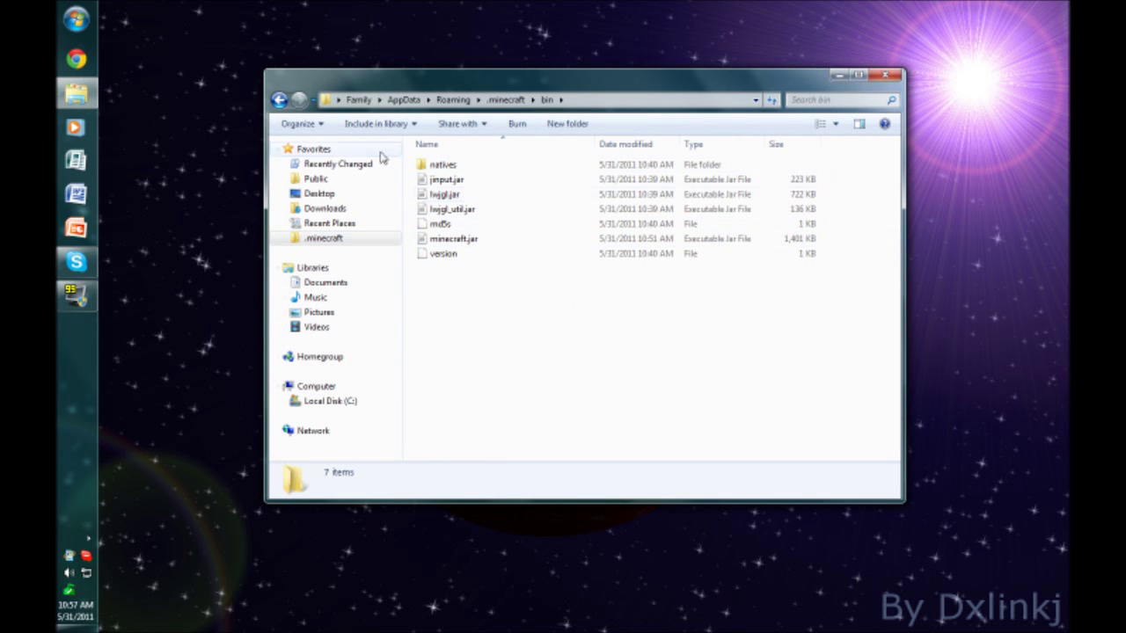
pyautogui.click(279, 99)
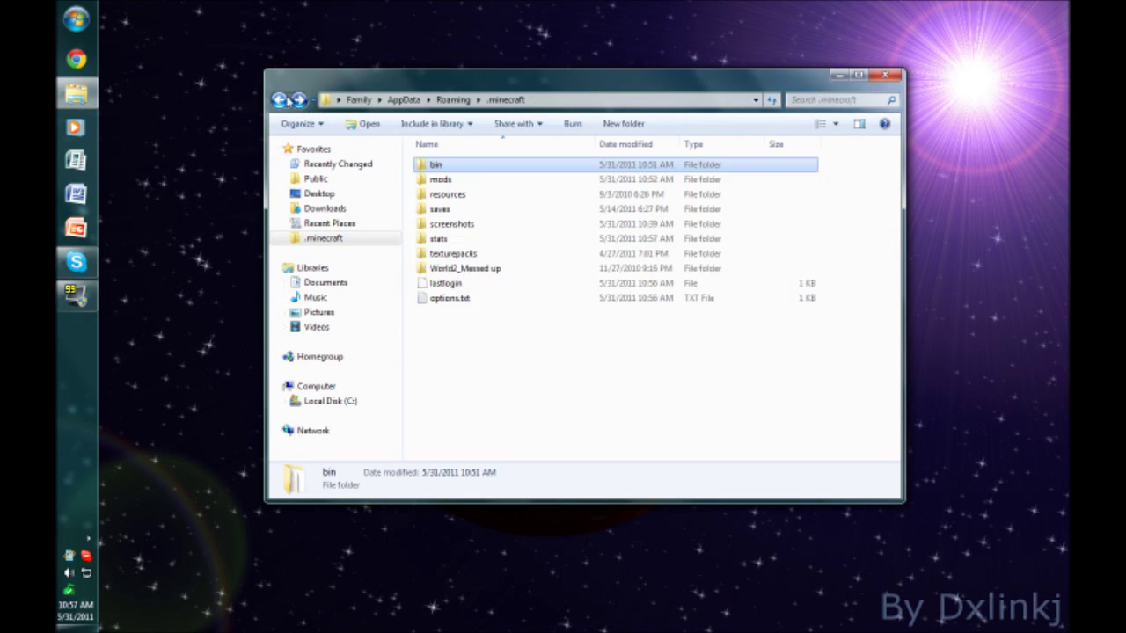
# Open config.txt from the zombe folder inside mods to view it, and close the document.
pyautogui.click(470, 181)
pyautogui.doubleClick(463, 181)
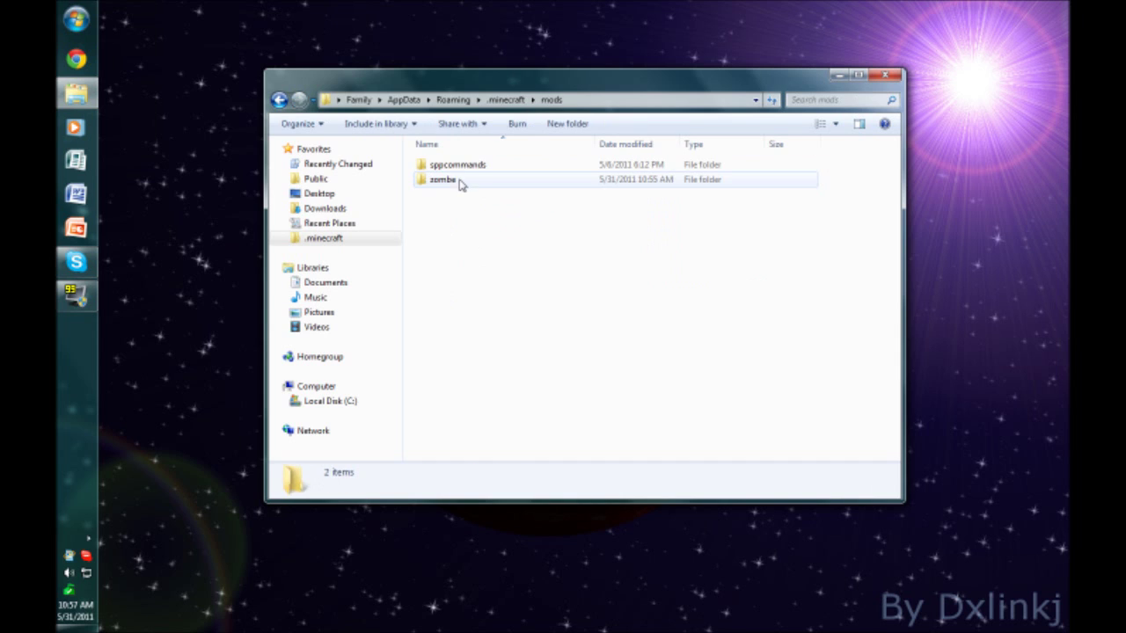
pyautogui.doubleClick(460, 179)
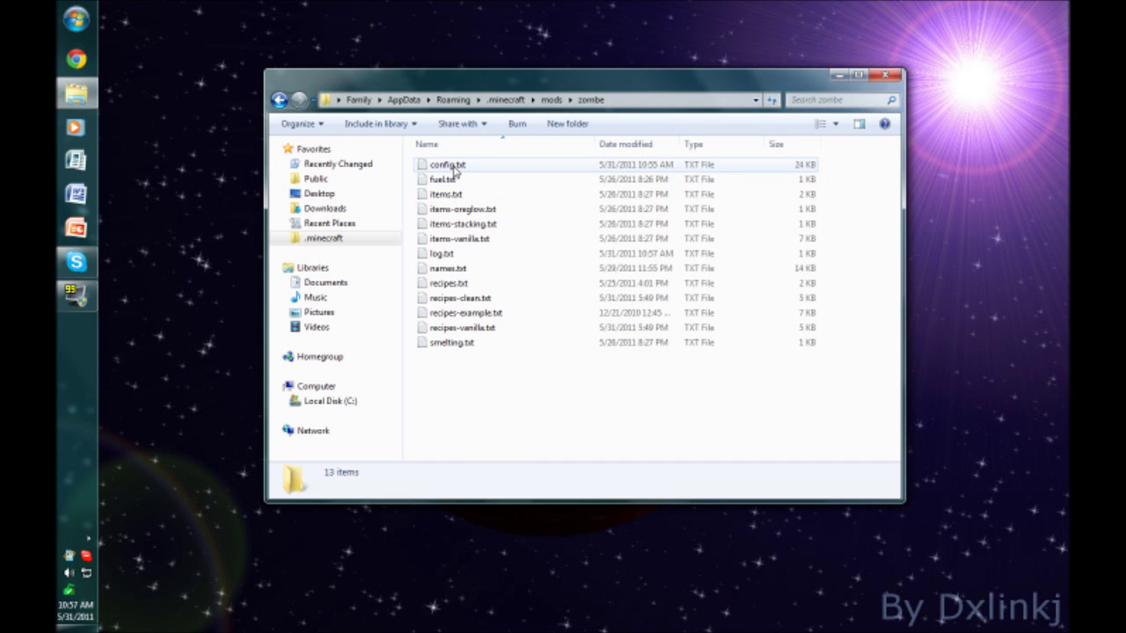
pyautogui.click(455, 167)
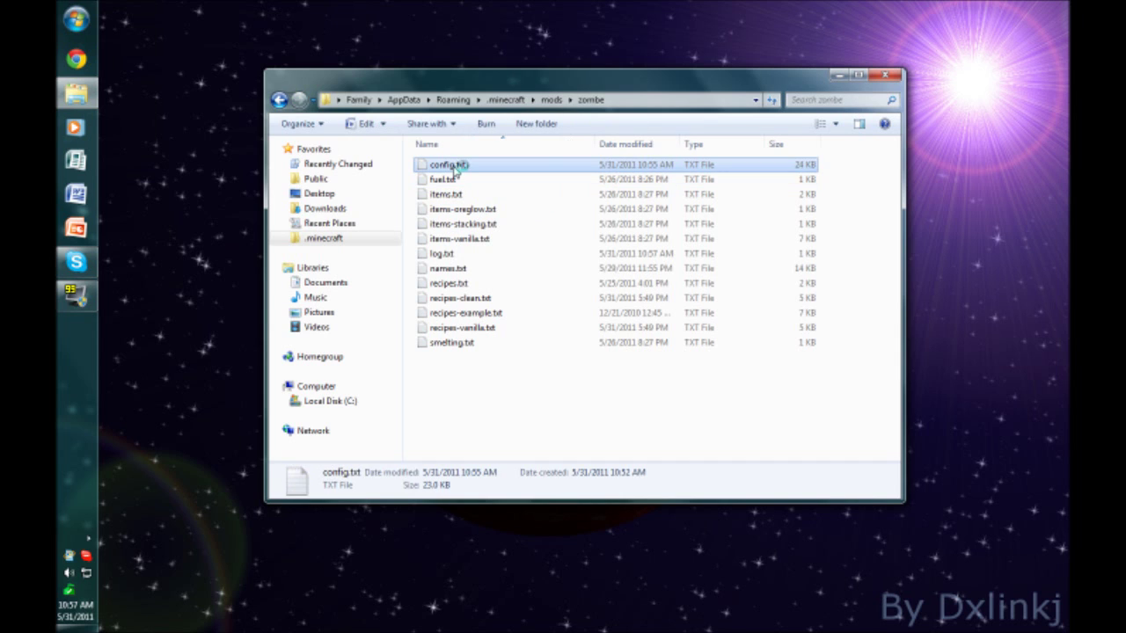
pyautogui.doubleClick(455, 167)
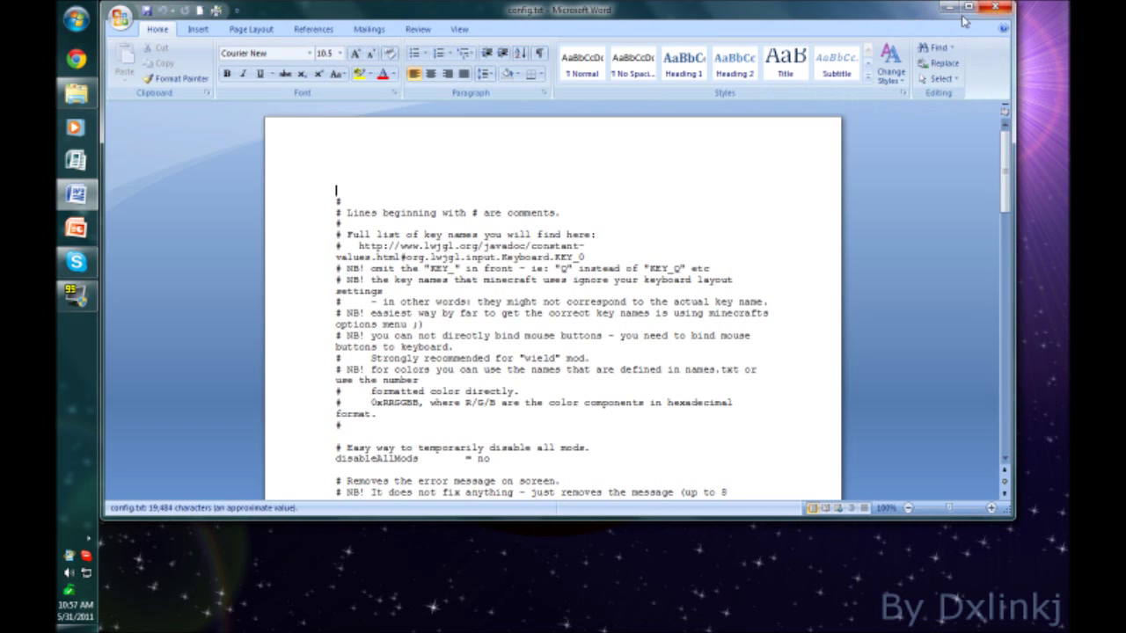
pyautogui.click(995, 7)
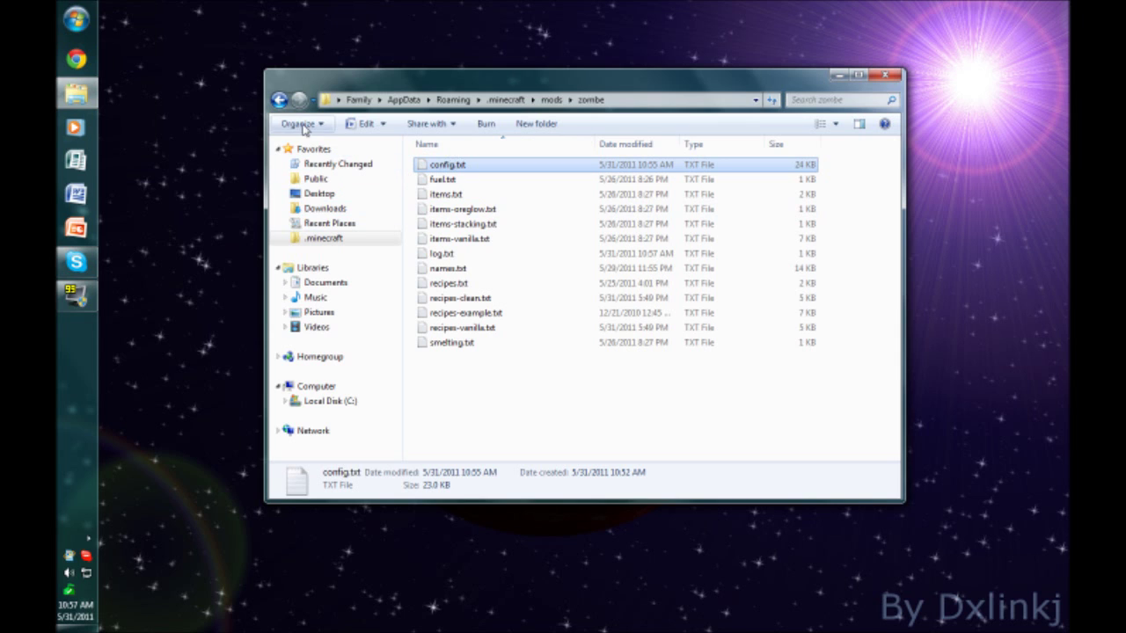
# Go back up to the .minecraft folder and close the Explorer window.
pyautogui.click(279, 99)
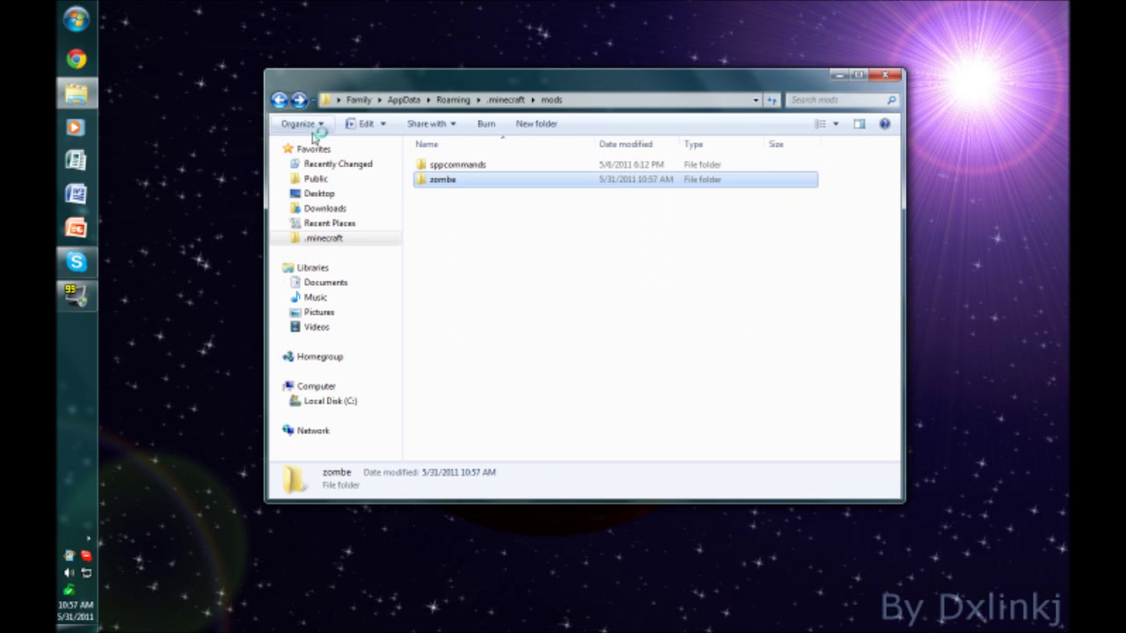
pyautogui.click(279, 99)
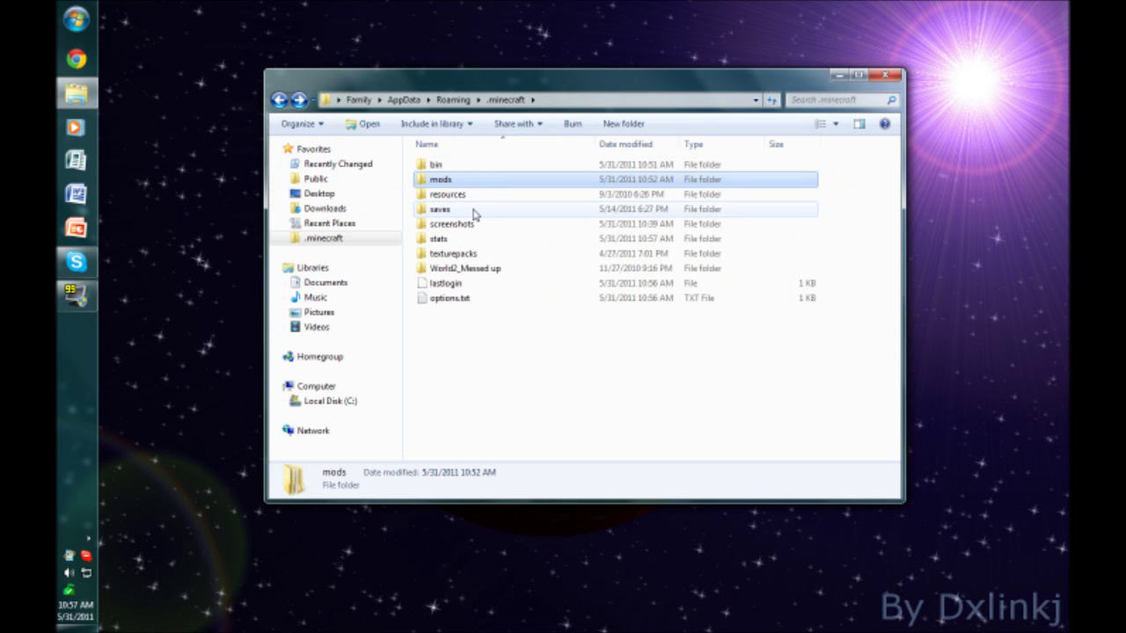
pyautogui.click(887, 79)
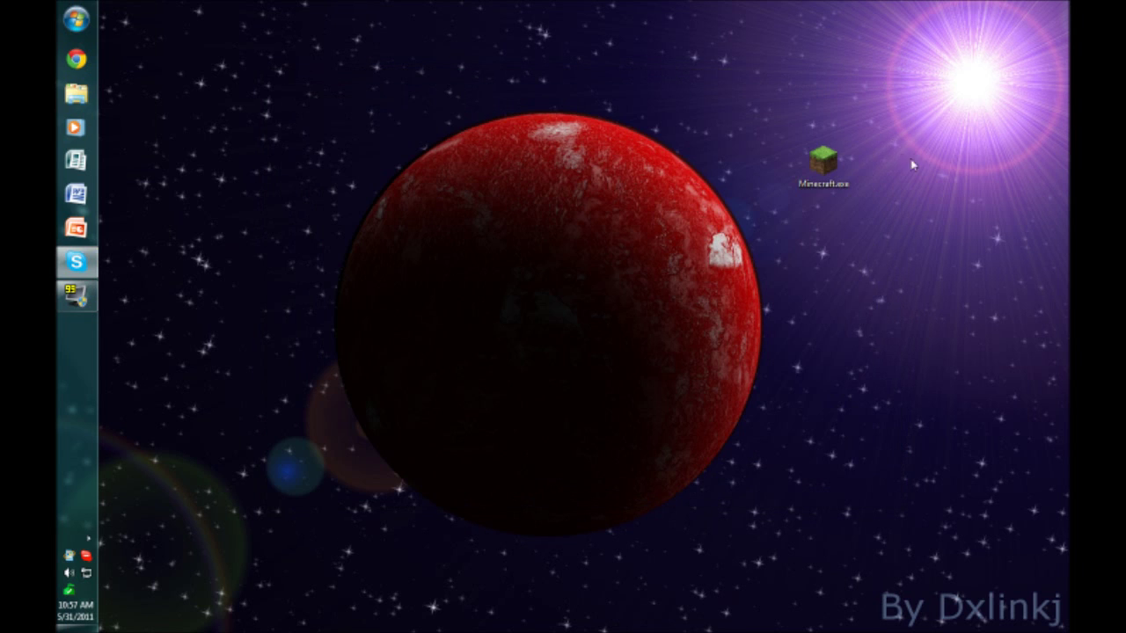
pyautogui.moveTo(941, 70); pyautogui.dragTo(246, 538)
pyautogui.moveTo(915, 44); pyautogui.dragTo(386, 451)
pyautogui.moveTo(954, 94); pyautogui.dragTo(273, 630)
pyautogui.moveTo(856, 146); pyautogui.dragTo(99, 617)
pyautogui.moveTo(852, 60); pyautogui.dragTo(297, 597)
pyautogui.click(840, 330)
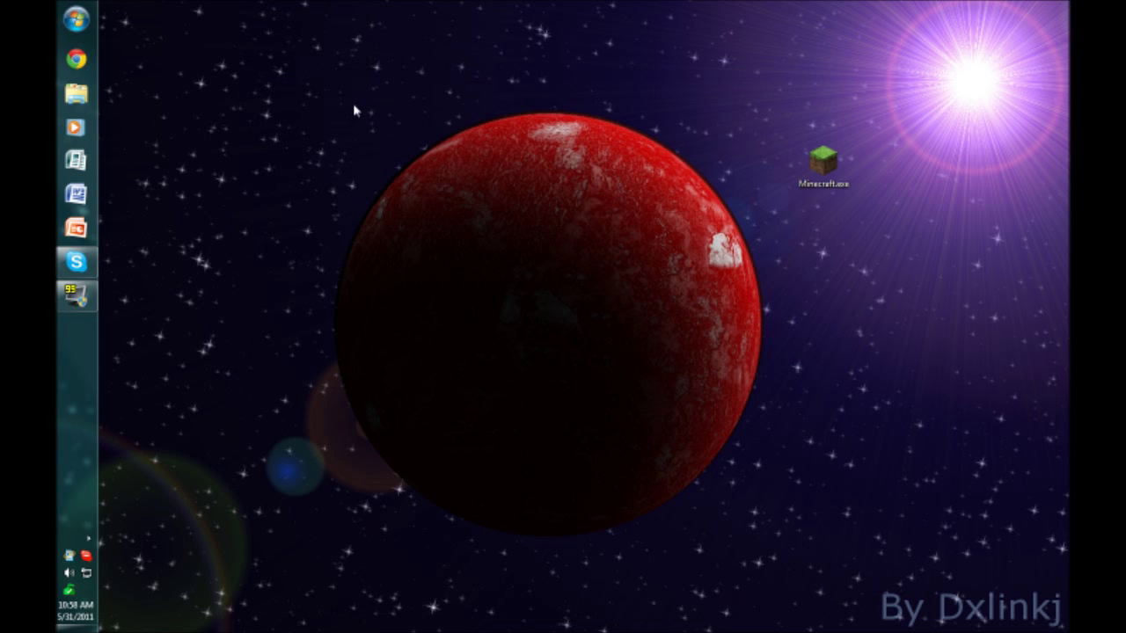
pyautogui.moveTo(299, 90); pyautogui.dragTo(1044, 576)
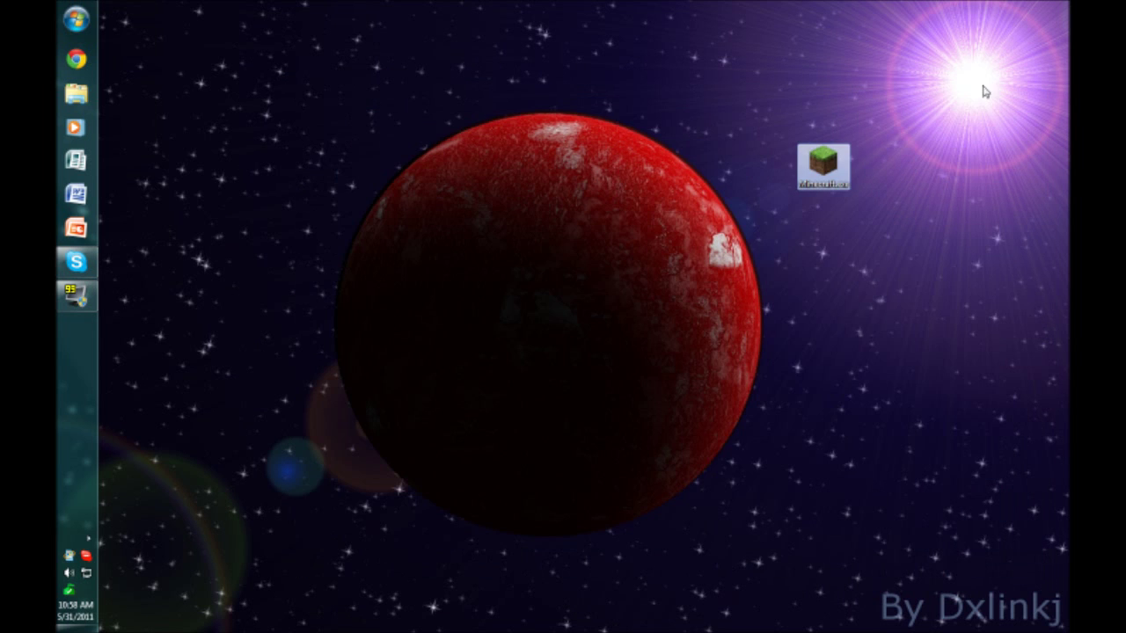
pyautogui.moveTo(982, 90); pyautogui.dragTo(149, 614)
pyautogui.click(704, 129)
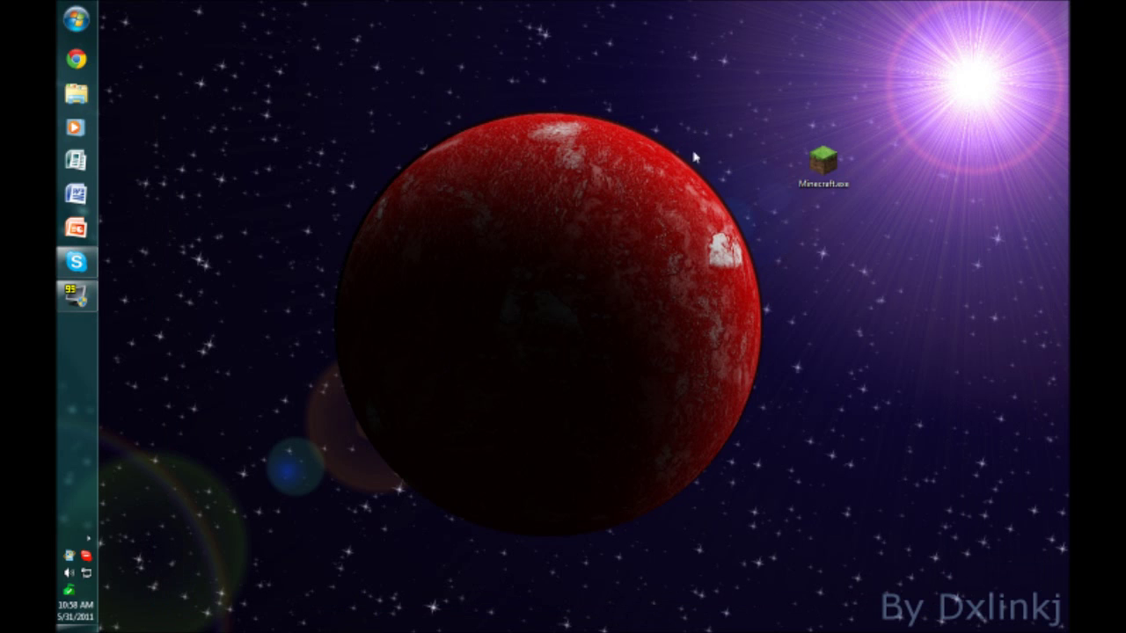